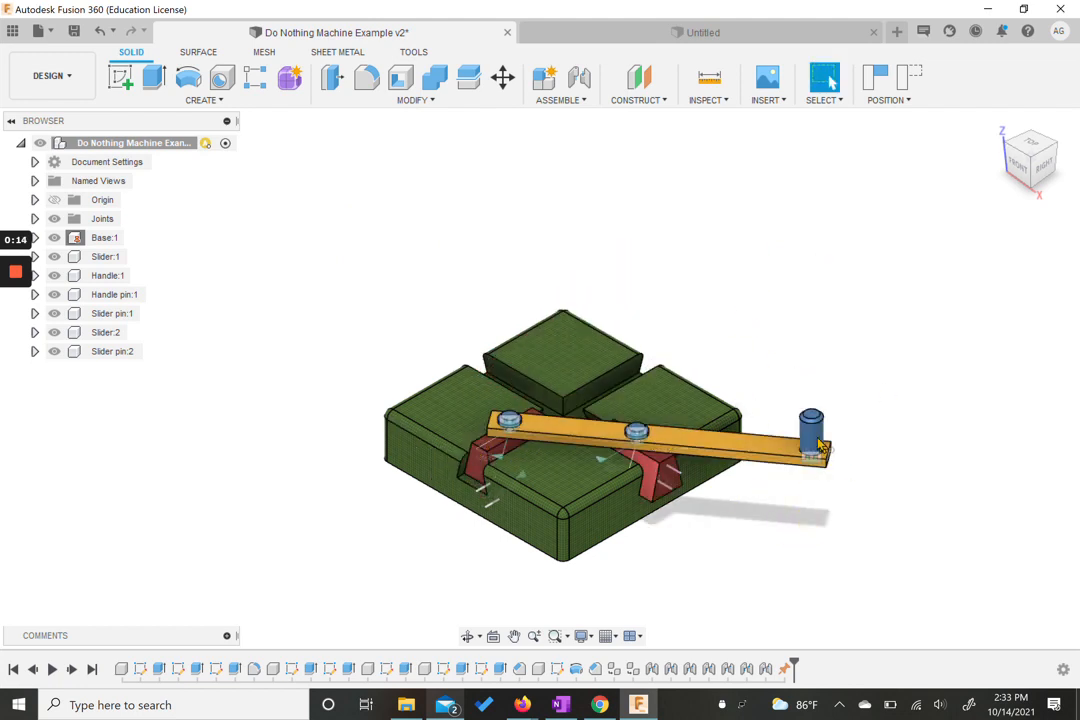
Move the handle of the example machine around its base to examine how the linked sliders travel.
left_click_drag(797, 392, 557, 280)
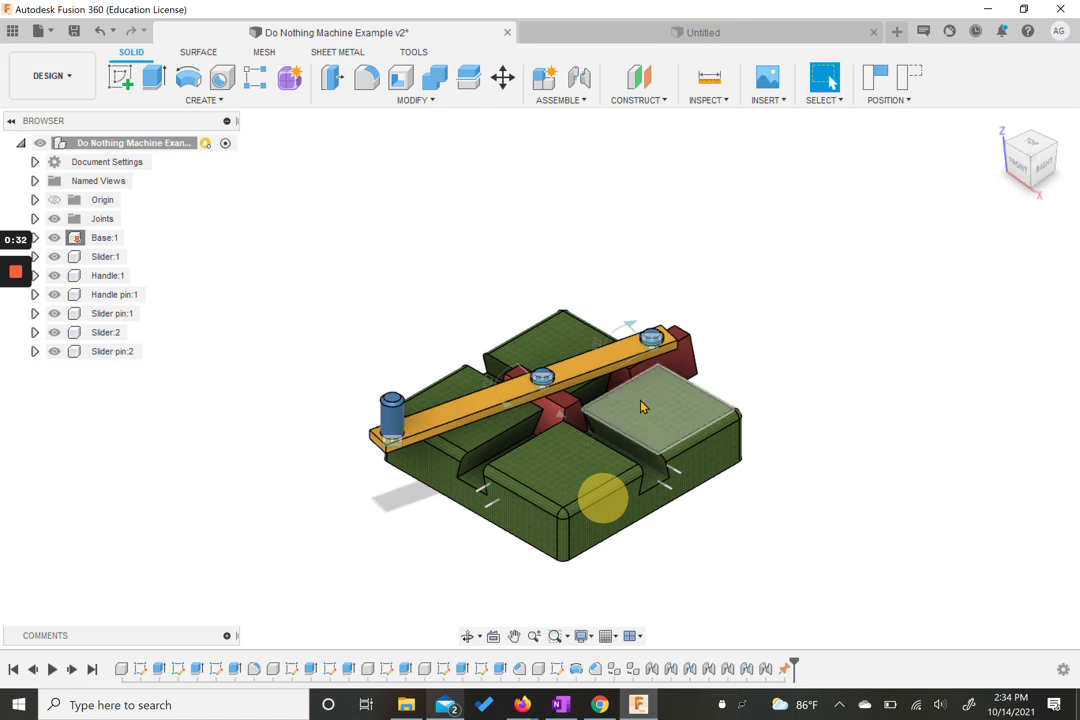
Switch to the Untitled design and create a new internal component named Base.
left_click(648, 38)
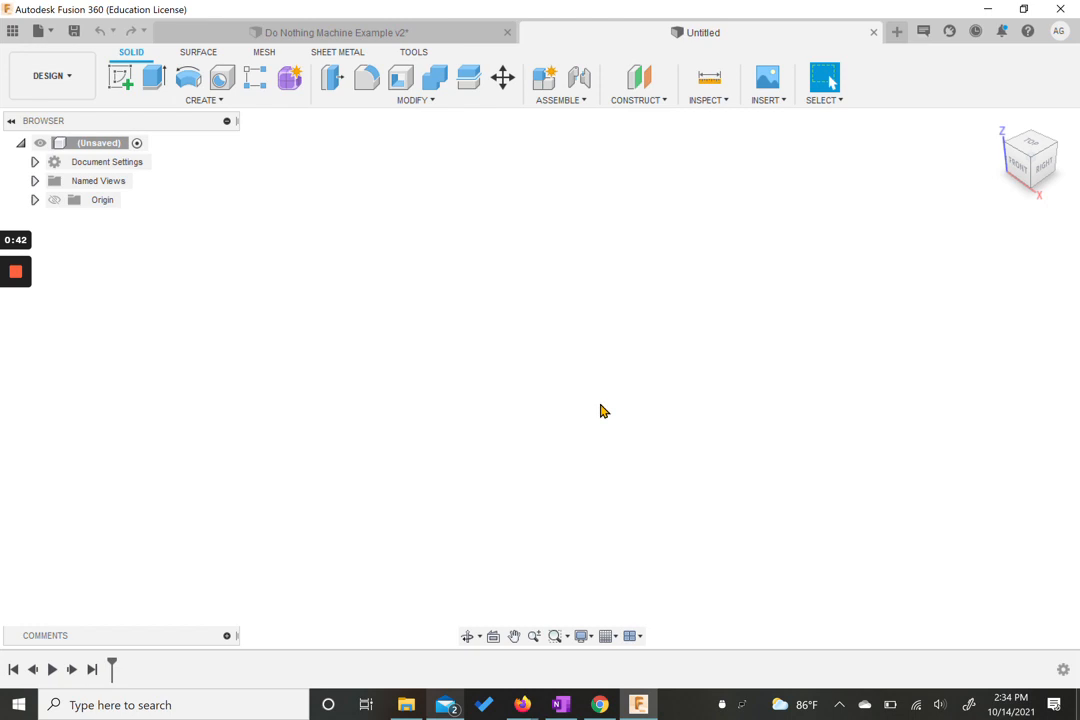
left_click(145, 101)
left_click(150, 118)
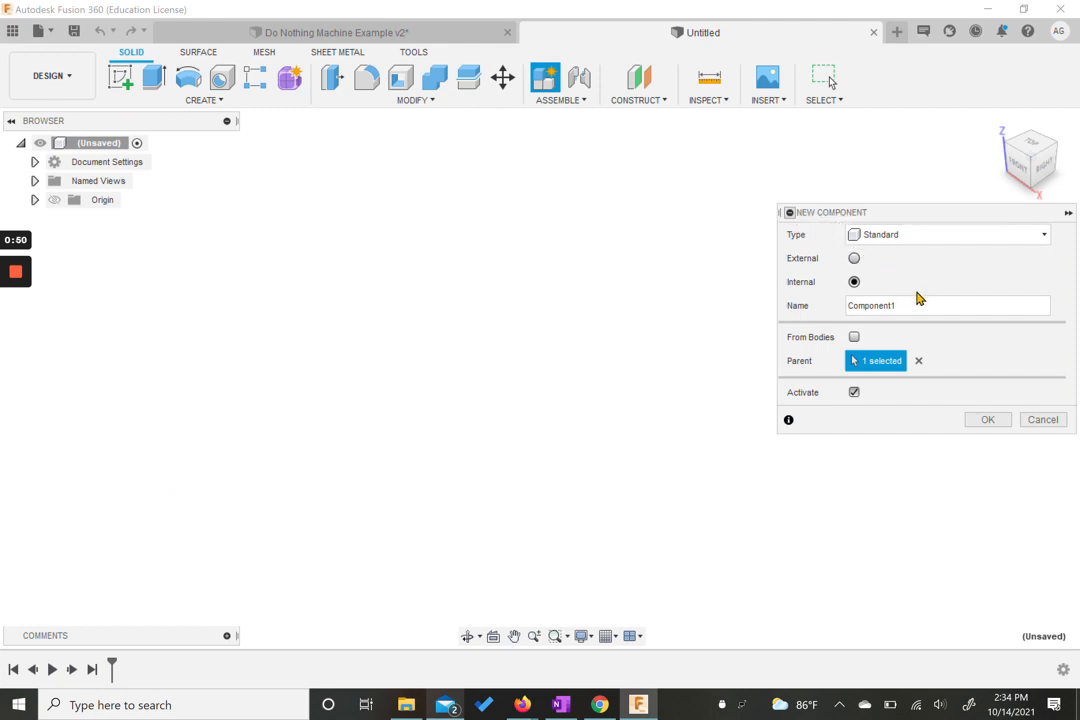
left_click(798, 306)
type("Base")
left_click(987, 419)
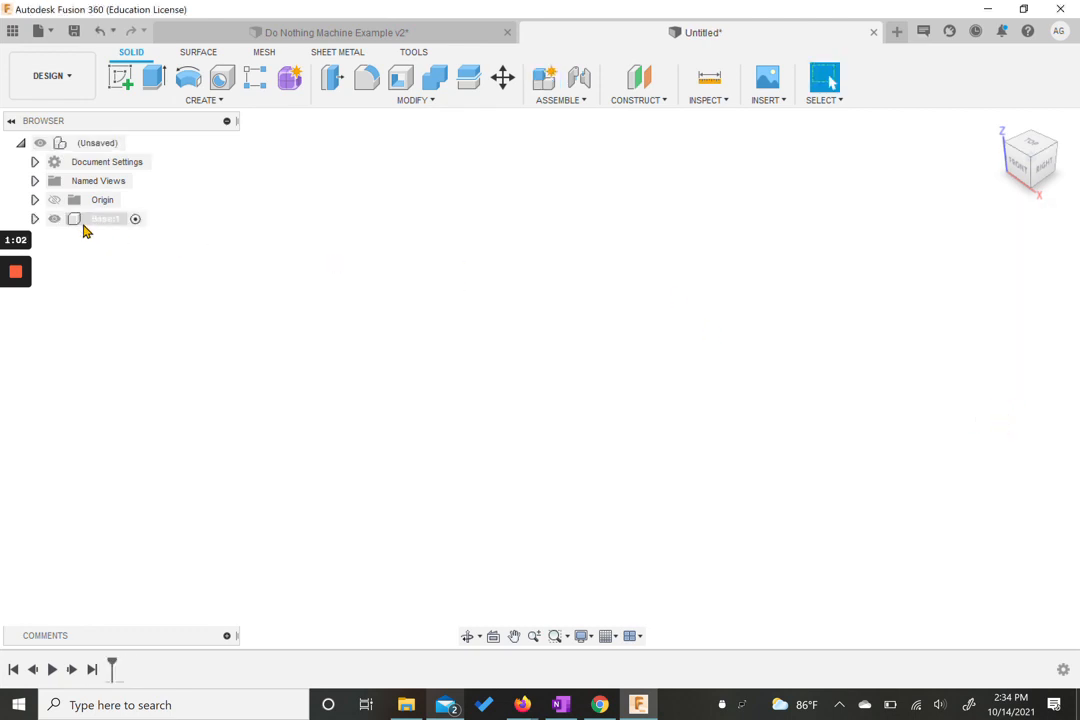
Sketch a 150 mm by 150 mm center rectangle on the horizontal XY plane, centered on the origin, and finish the sketch.
left_click(122, 86)
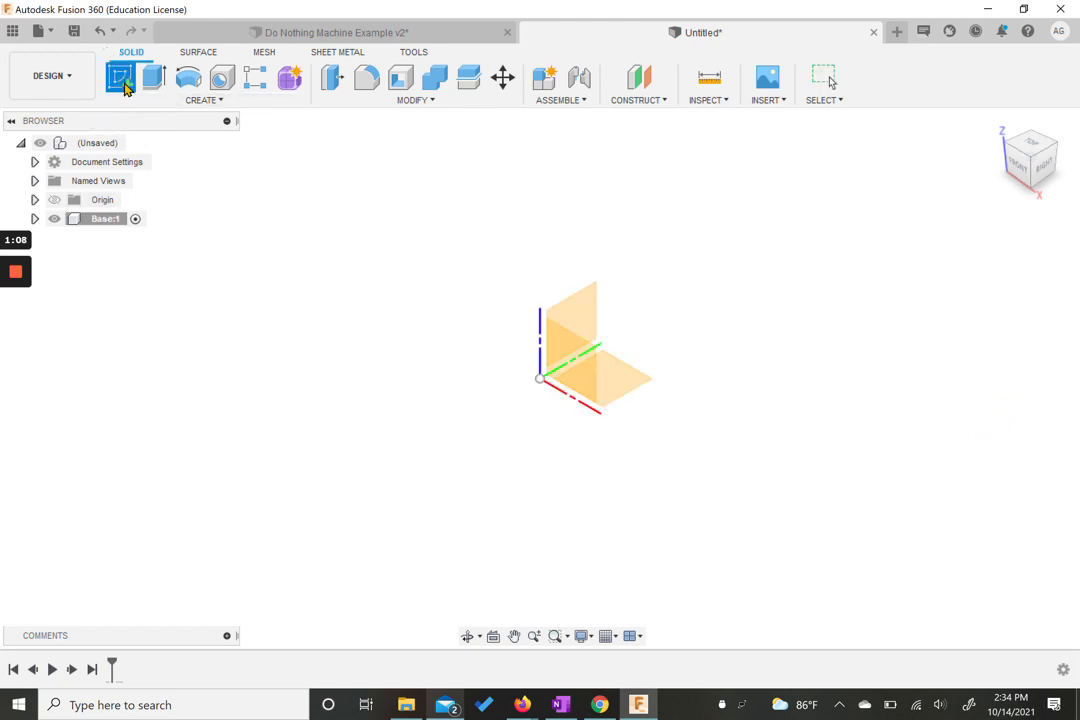
left_click(627, 392)
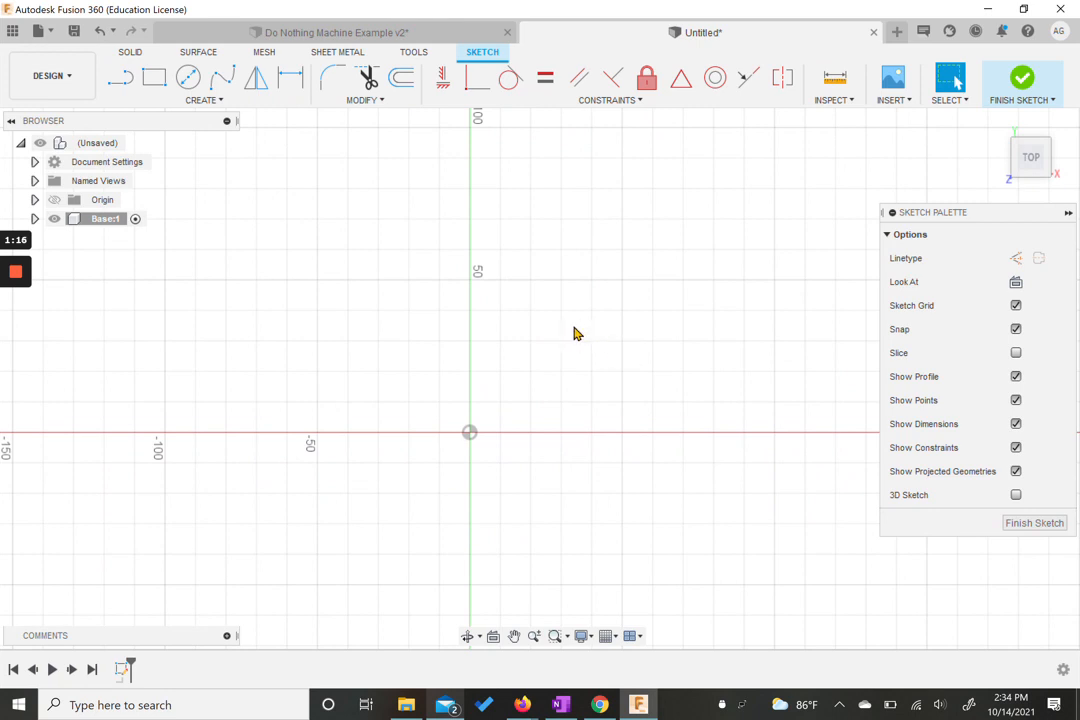
left_click(205, 101)
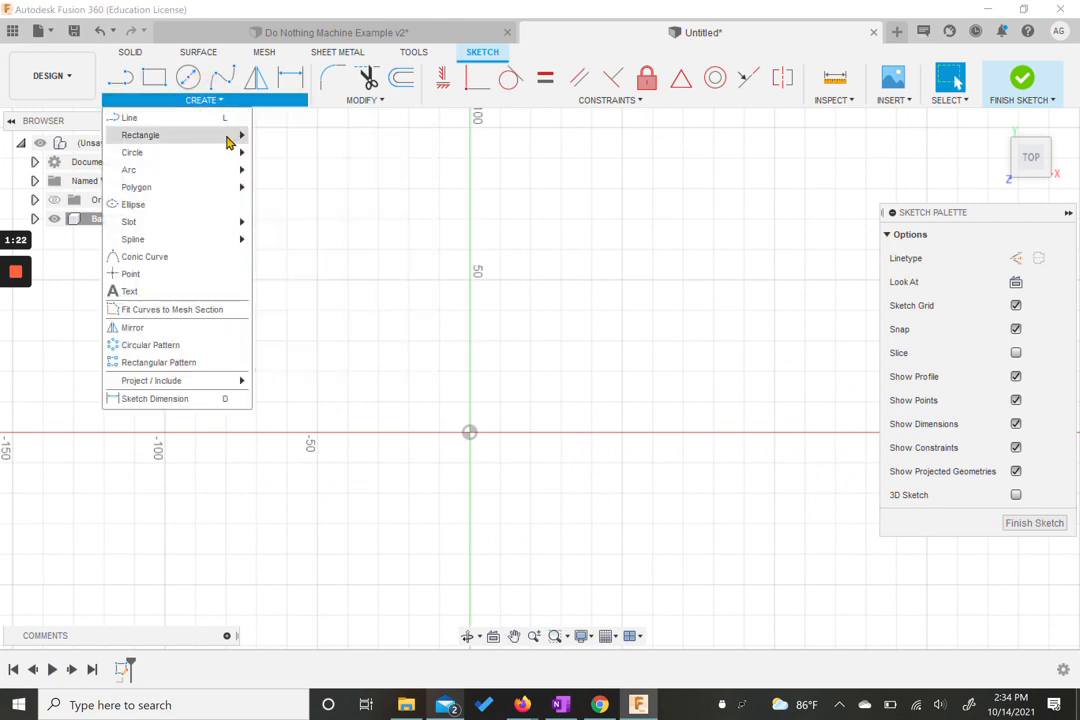
mouse_move(238, 140)
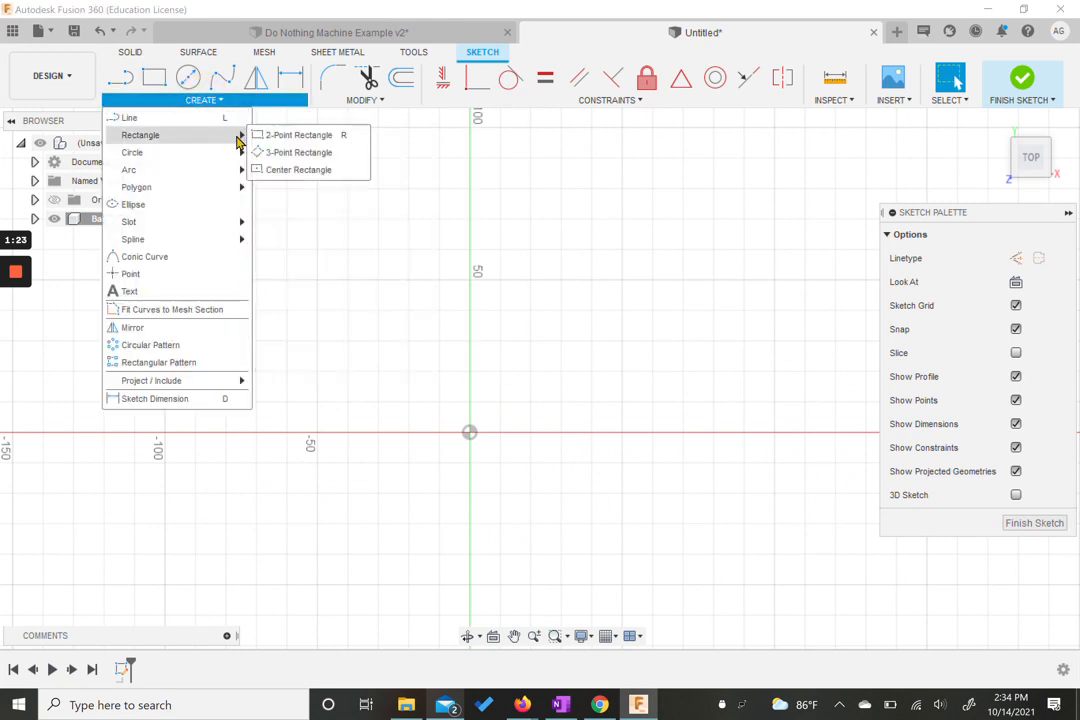
left_click(309, 176)
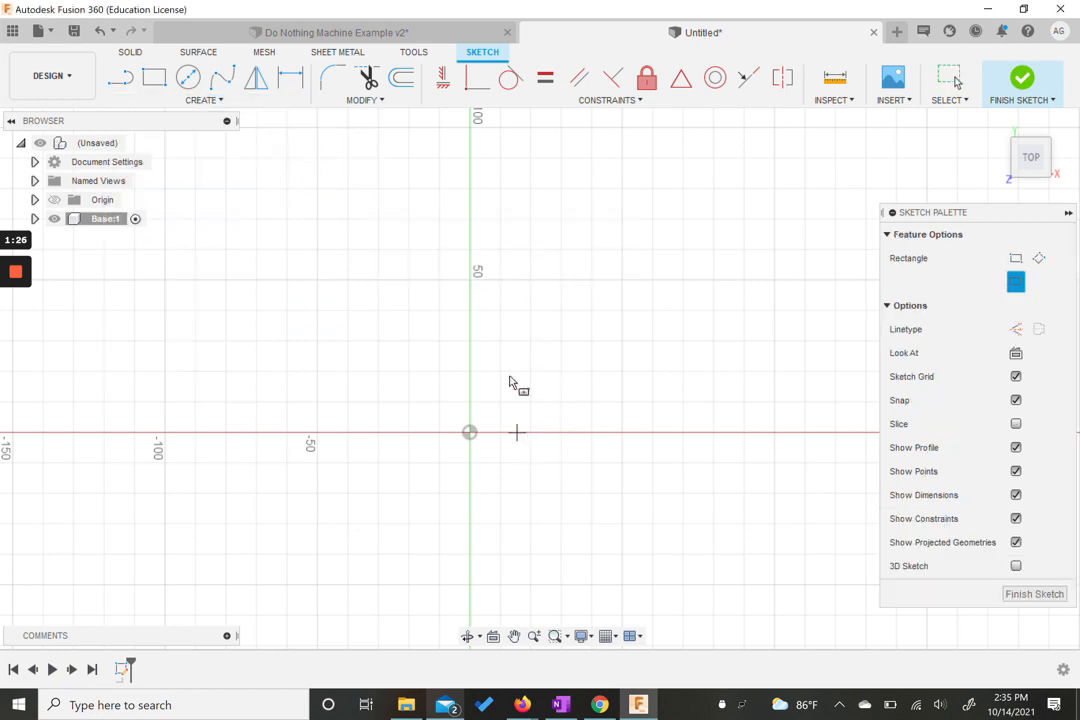
left_click(470, 433)
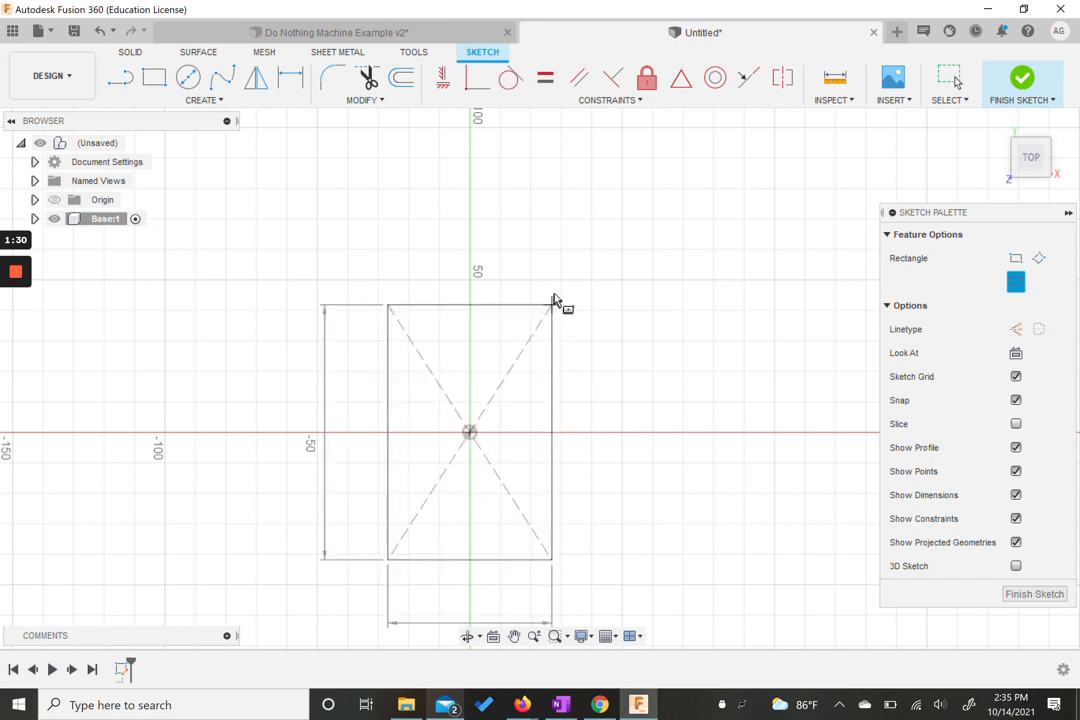
scroll(622, 282, "up", 1)
scroll(624, 281, "down", 2)
middle_click_drag(624, 281, 627, 198)
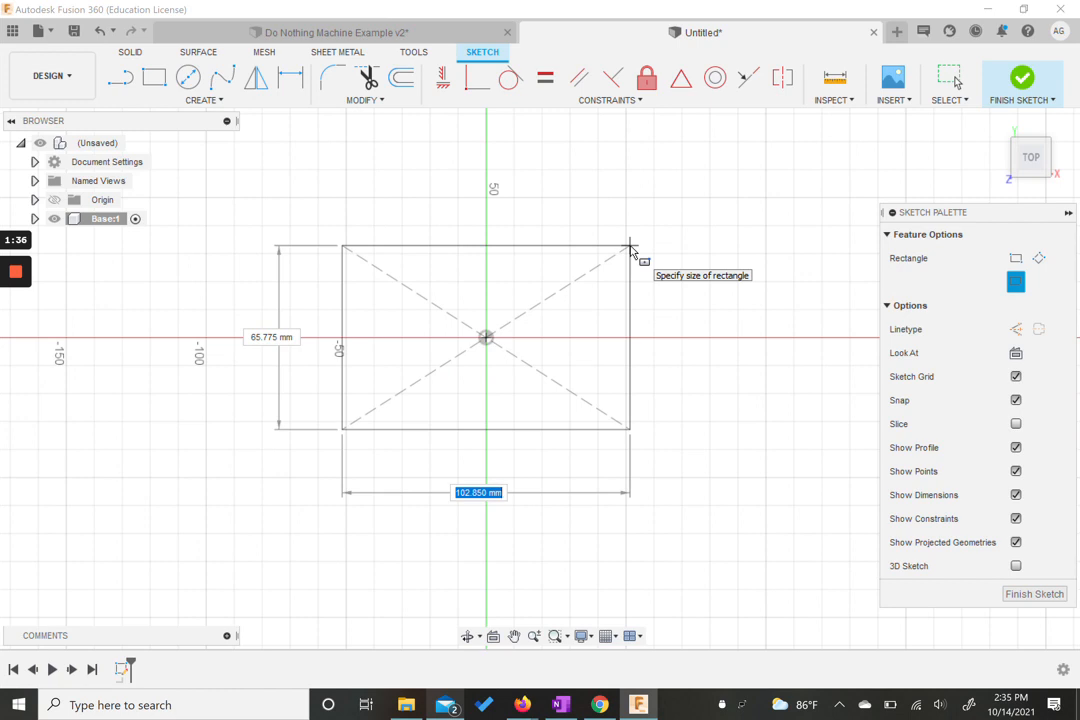
type("150")
key("Tab")
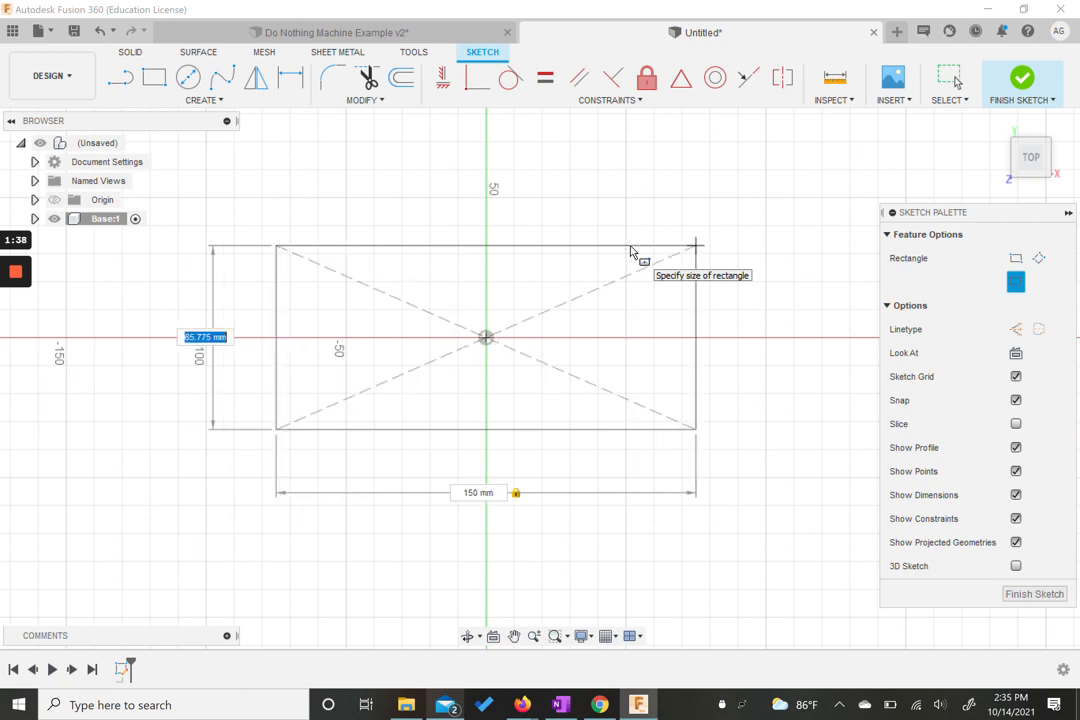
type("150")
key("Return")
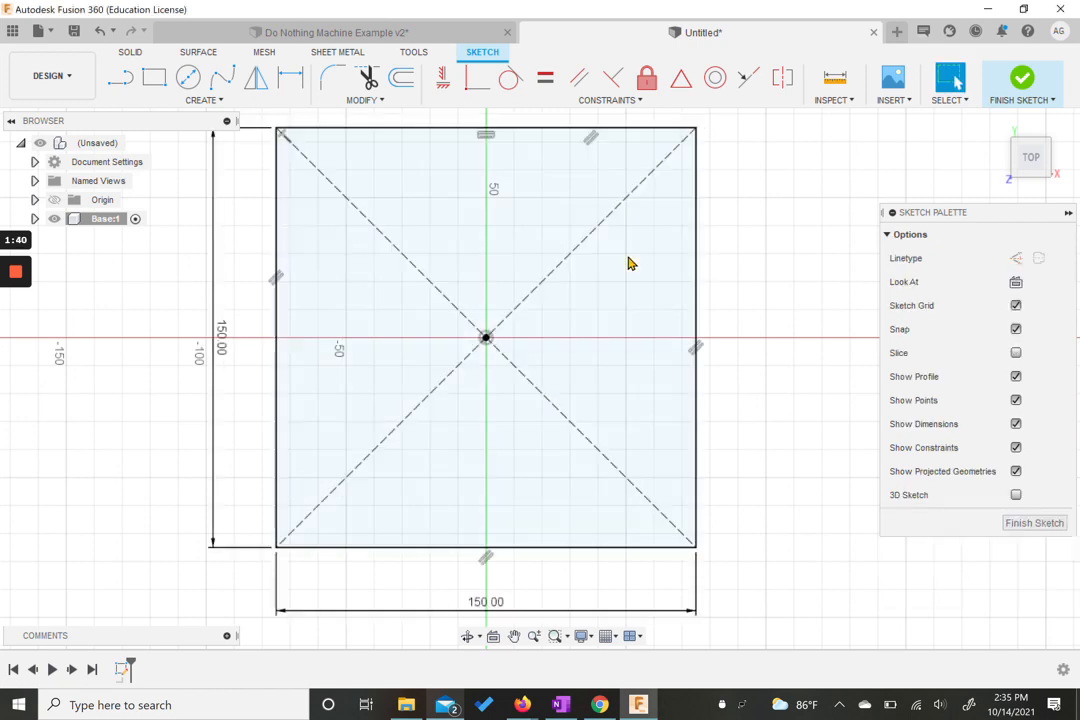
scroll(630, 258, "down", 2)
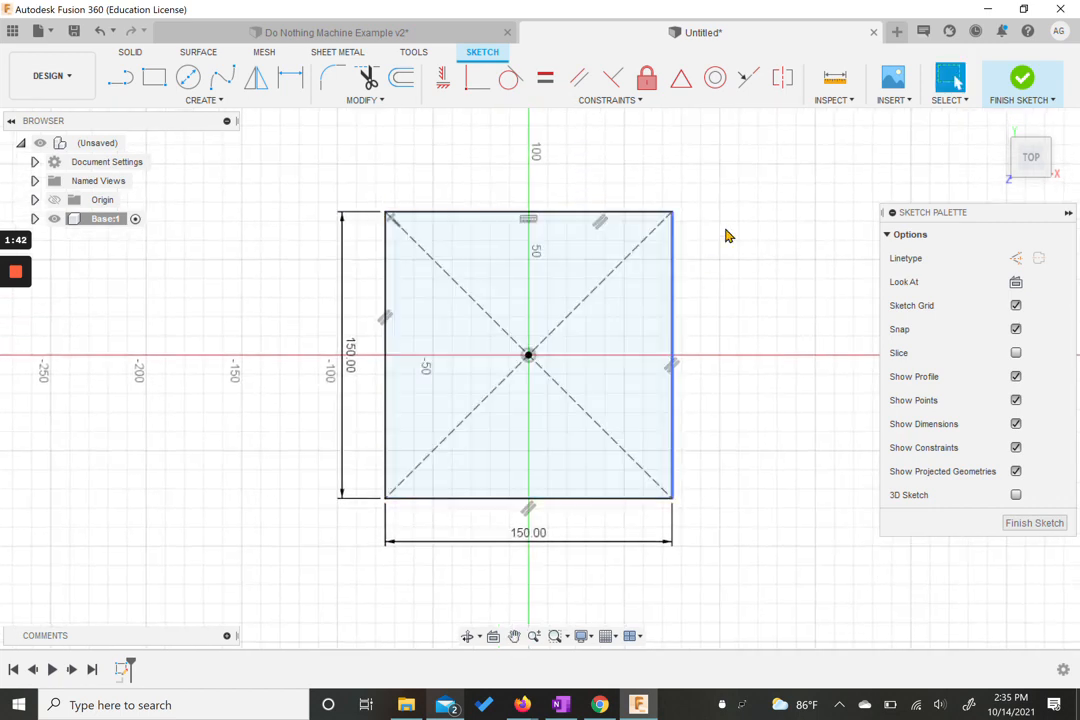
left_click(1021, 78)
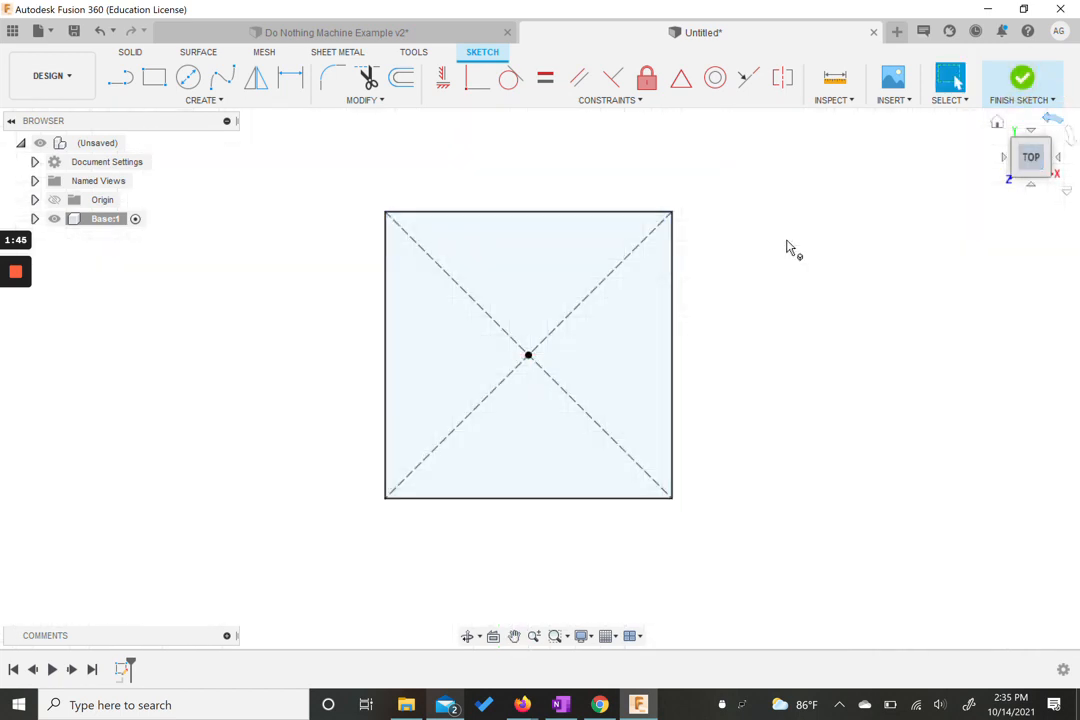
Extrude the square profile 35 mm upward as a new body.
left_click(1007, 136)
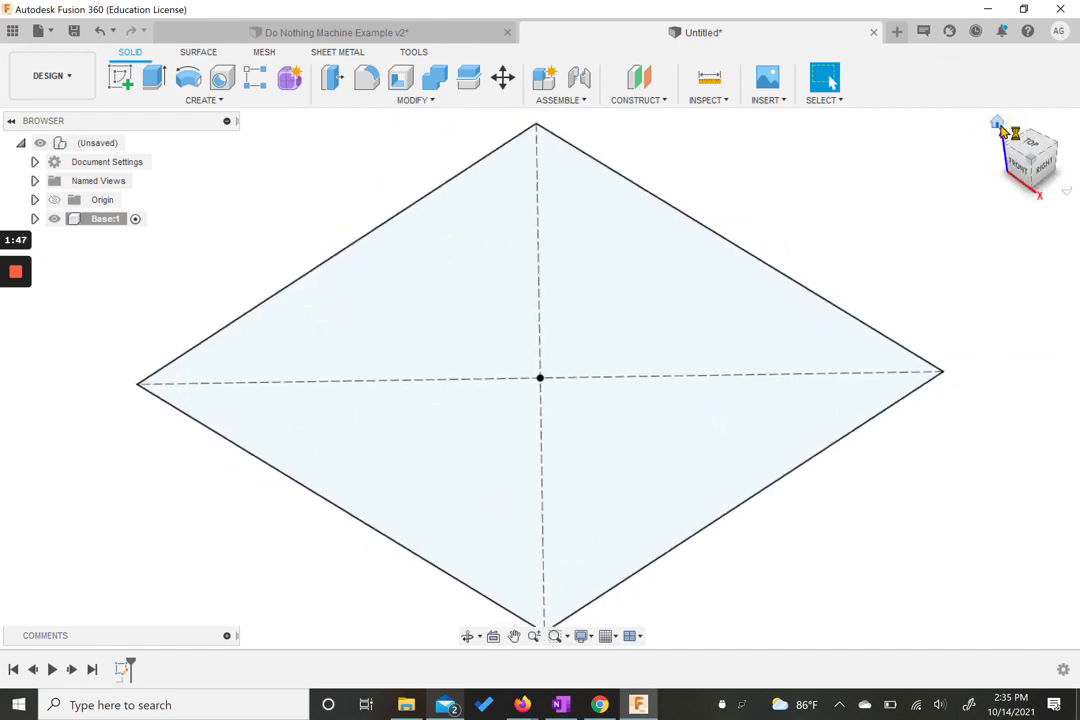
left_click(153, 78)
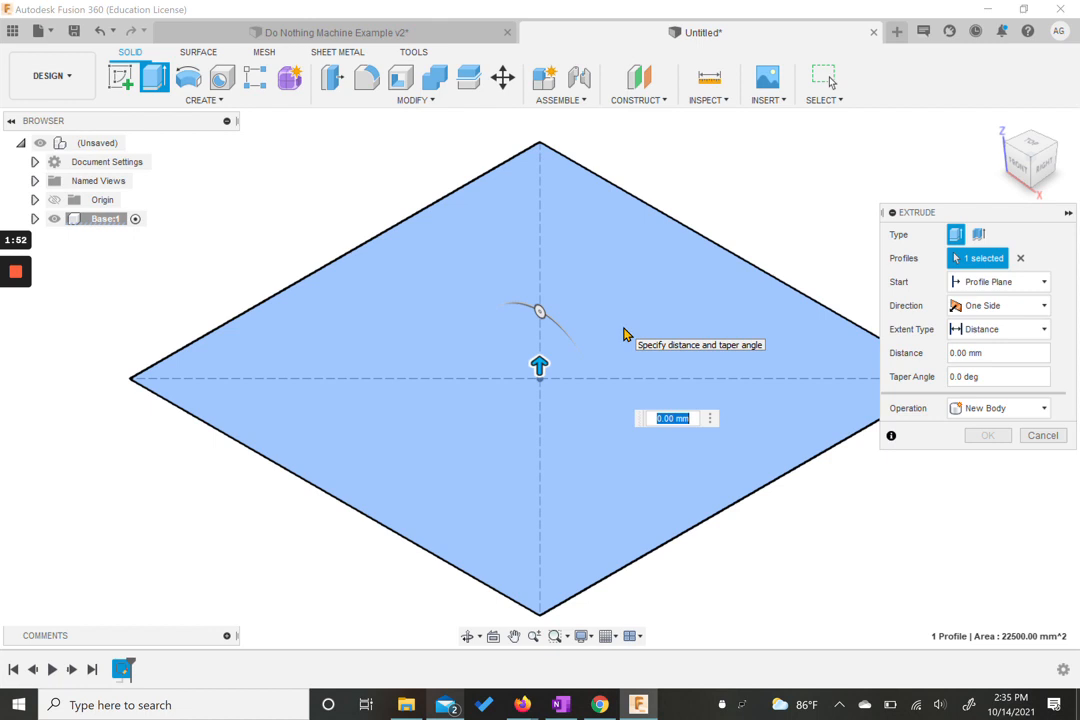
type("35")
key("Return")
scroll(624, 334, "down", 1)
scroll(615, 320, "up", 3)
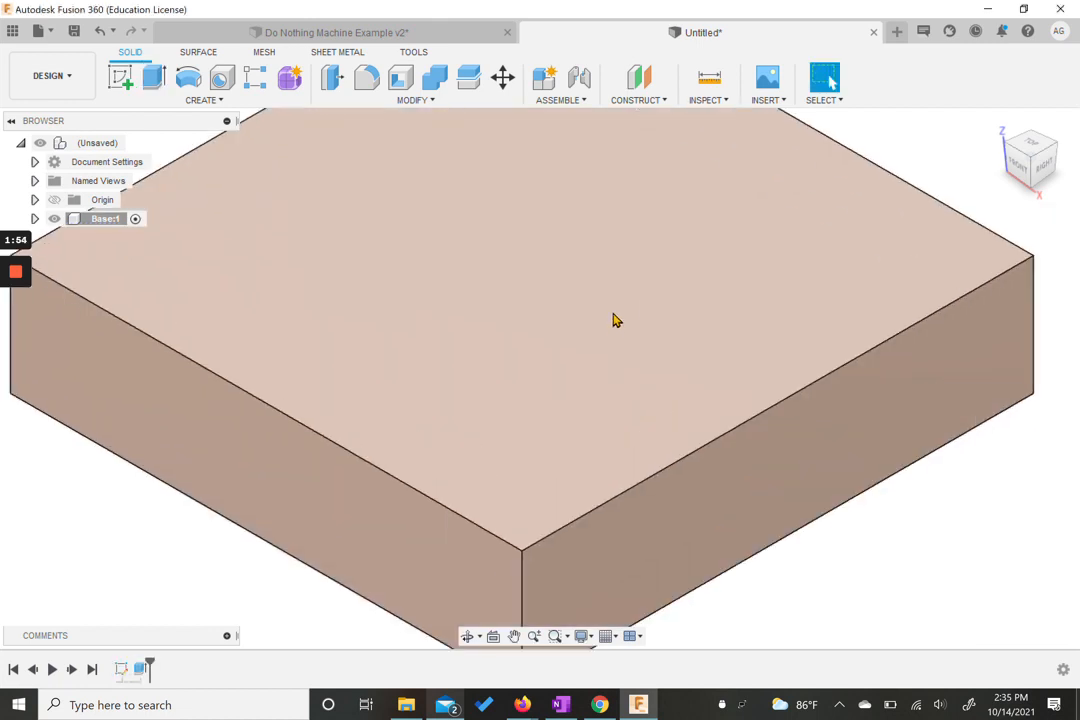
scroll(613, 319, "down", 4)
middle_click_drag(612, 318, 627, 333)
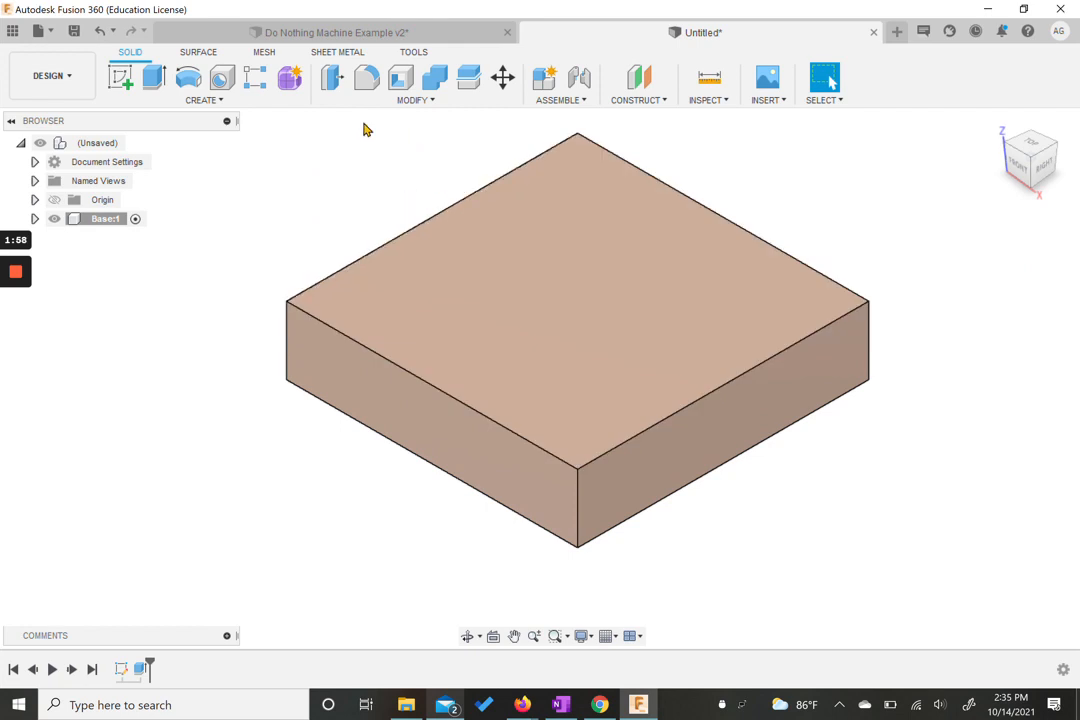
On the block's front face, start a sketch and draw a closed trapezoid above the block, its right side about 21 mm long.
left_click(120, 77)
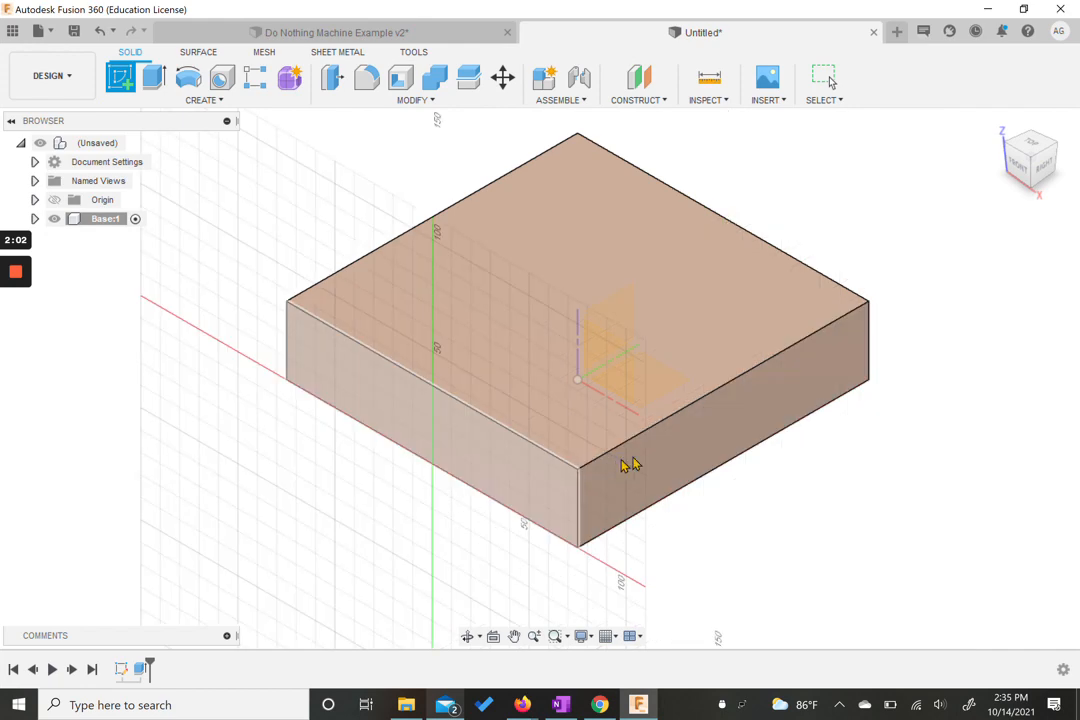
left_click(511, 476)
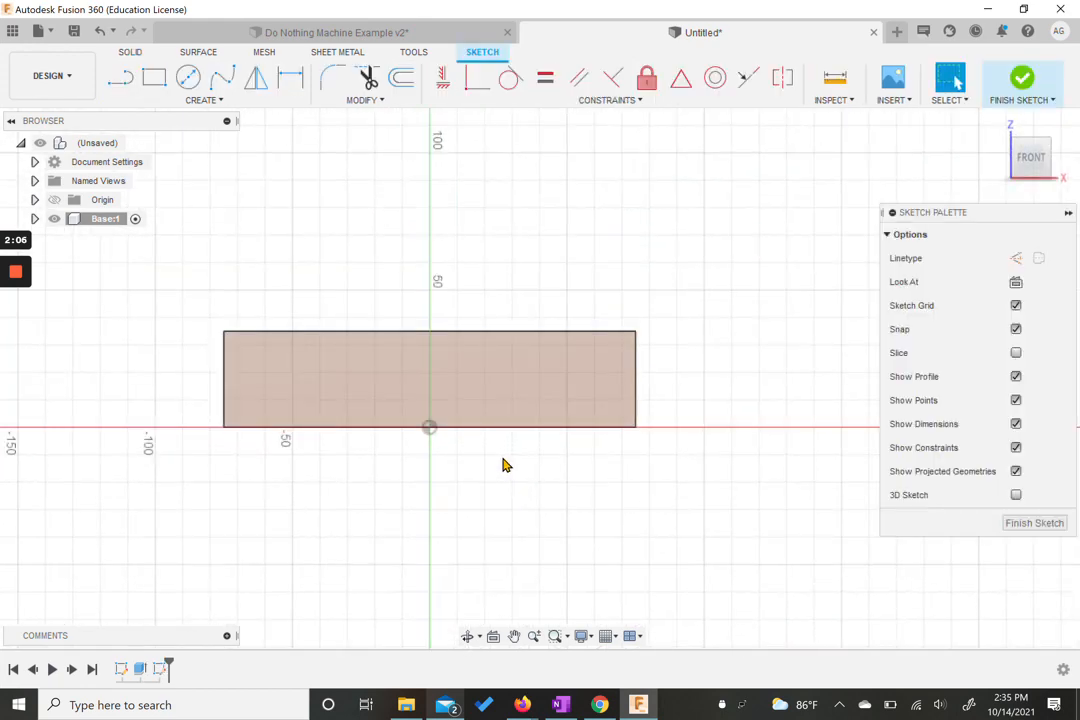
middle_click_drag(511, 422, 591, 471)
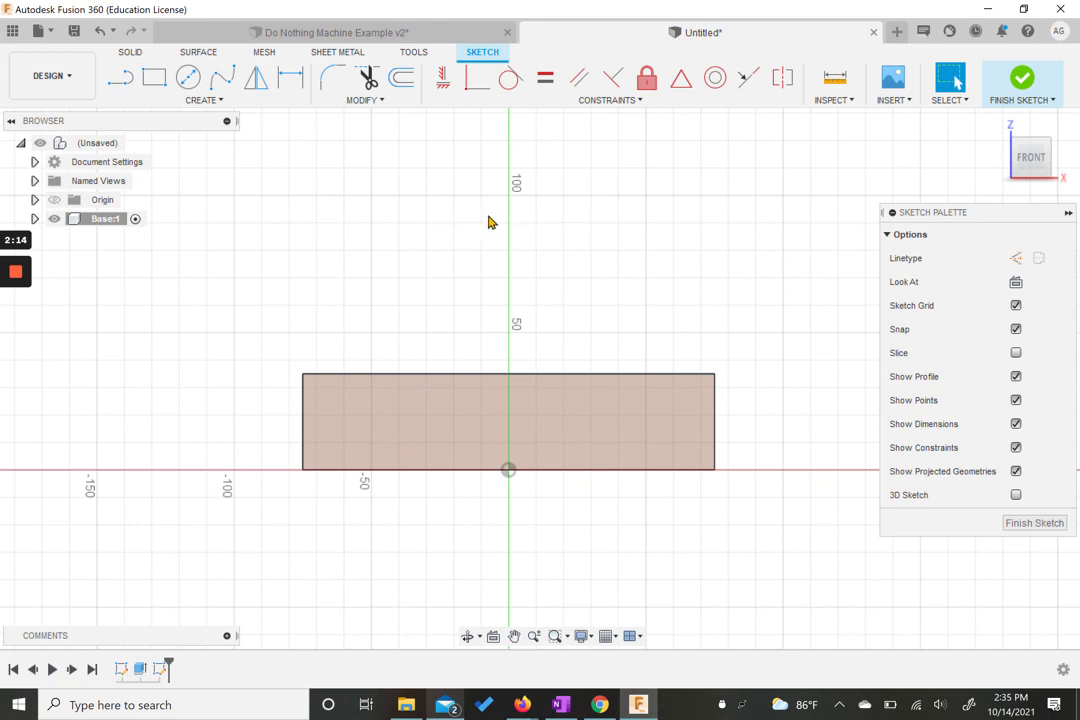
left_click(122, 86)
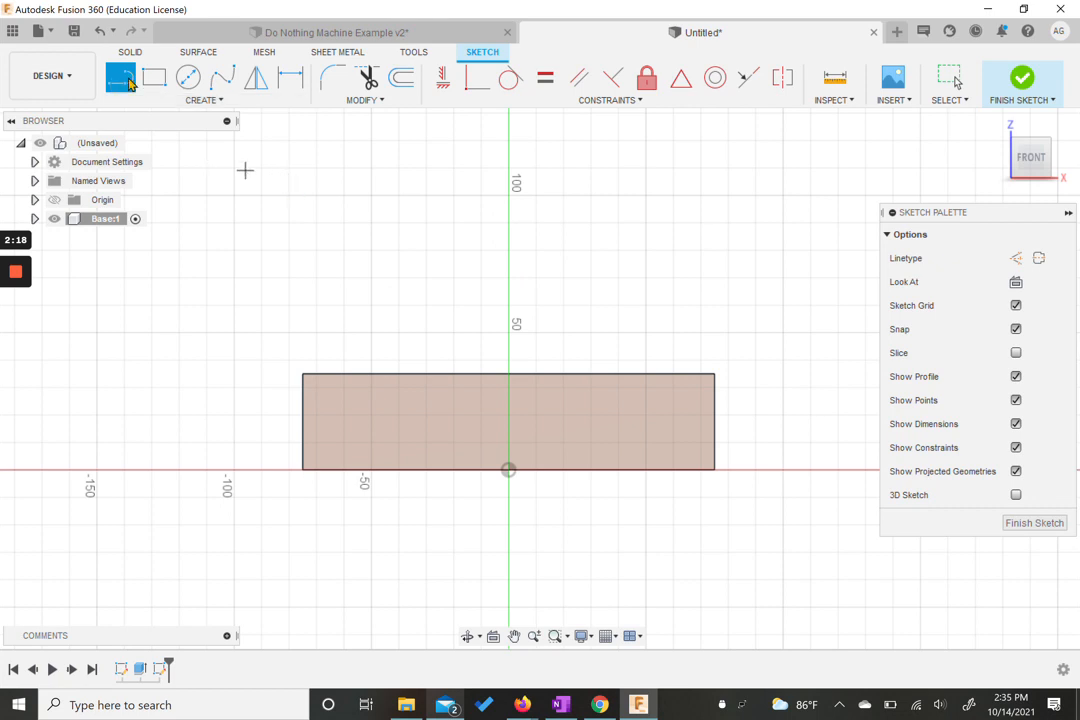
left_click(344, 194)
left_click(316, 249)
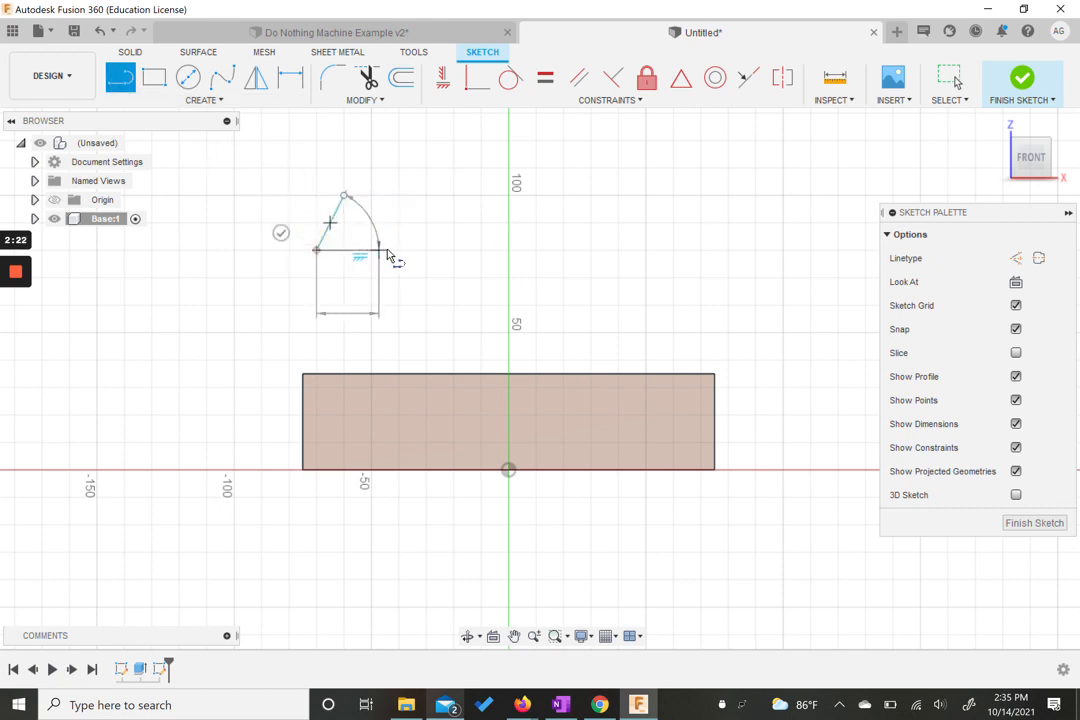
left_click(388, 251)
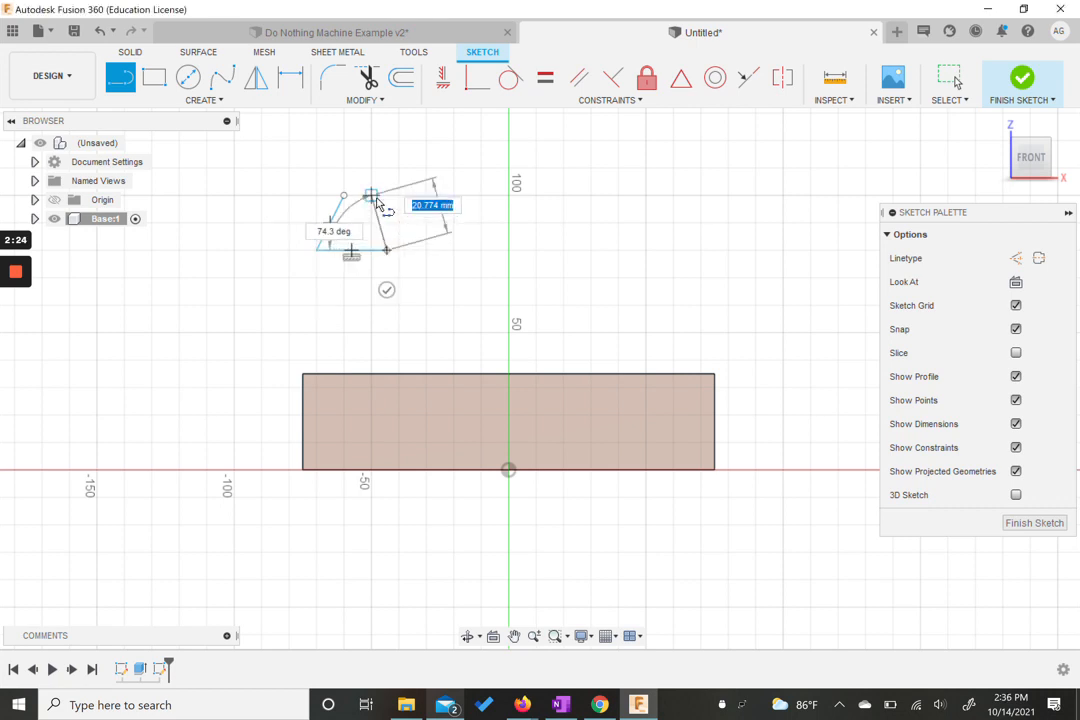
left_click(371, 196)
left_click(344, 195)
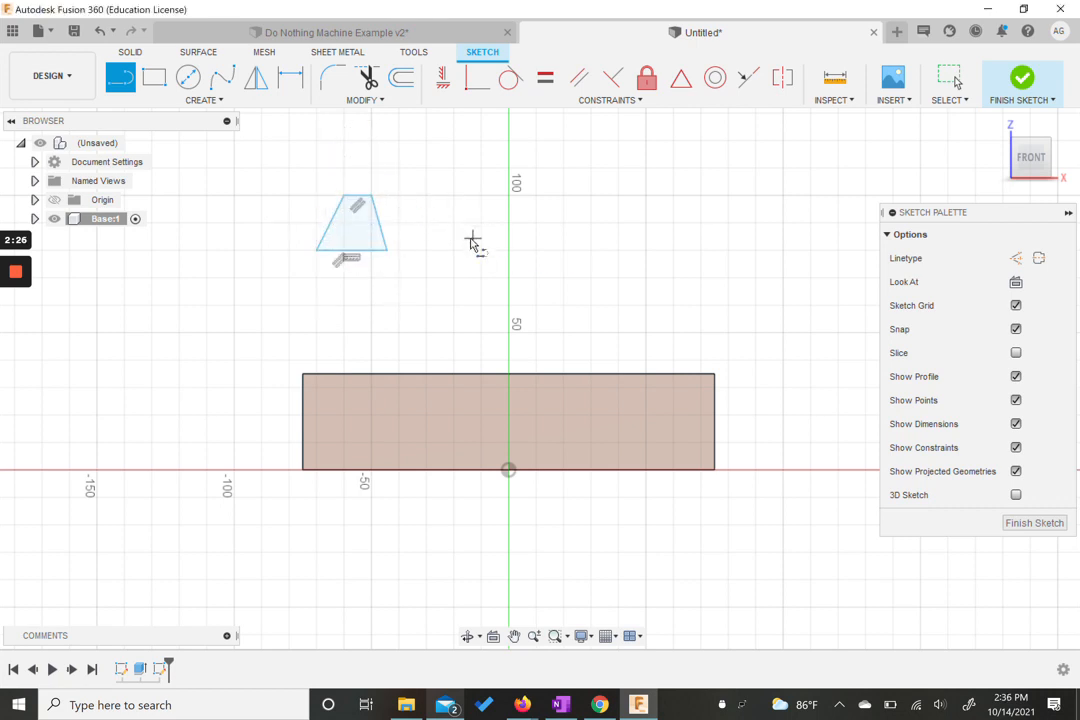
key("Escape")
Apply an Equal constraint to the two slanted sides of the trapezoid.
scroll(407, 234, "up", 2)
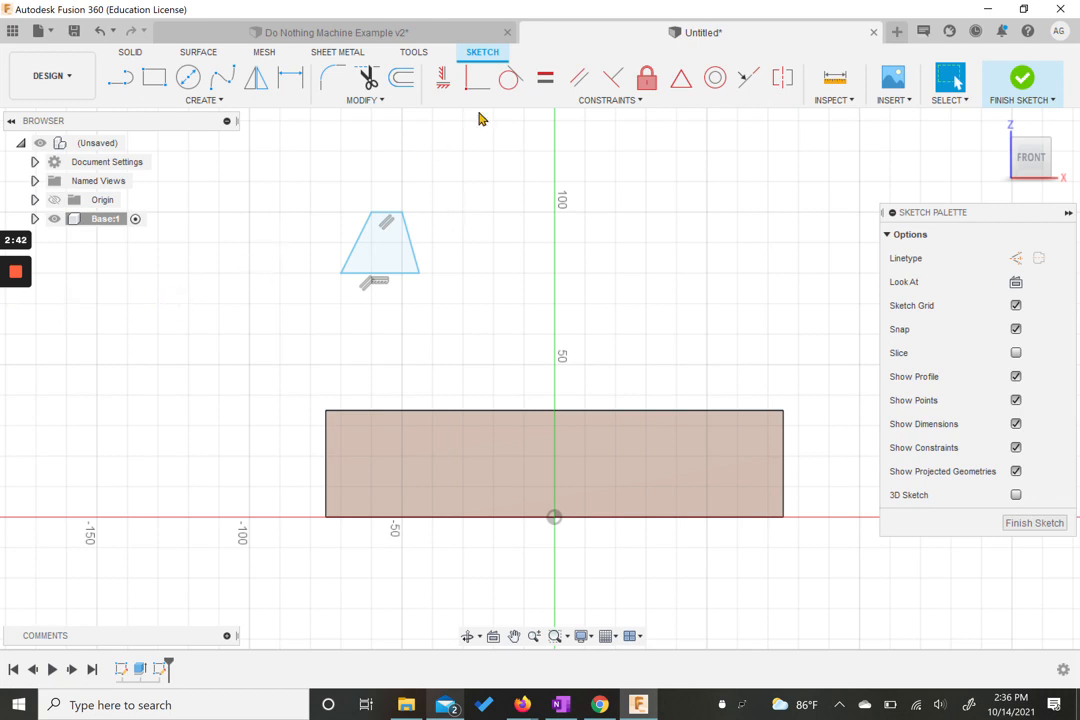
left_click(545, 77)
left_click(413, 241)
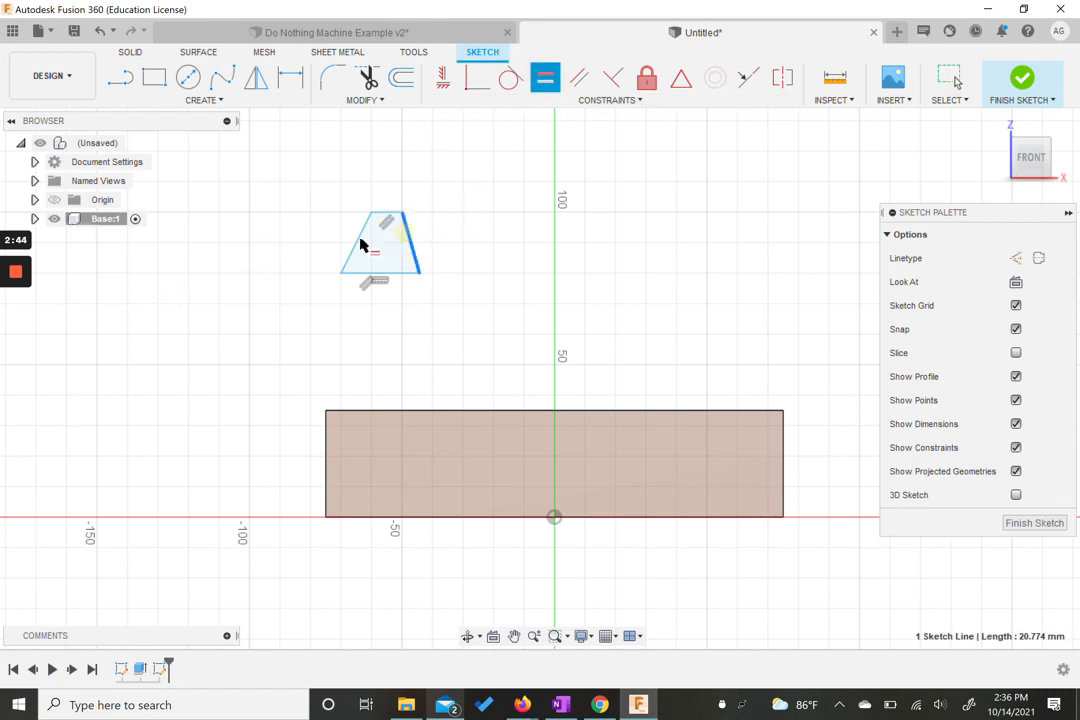
left_click(358, 243)
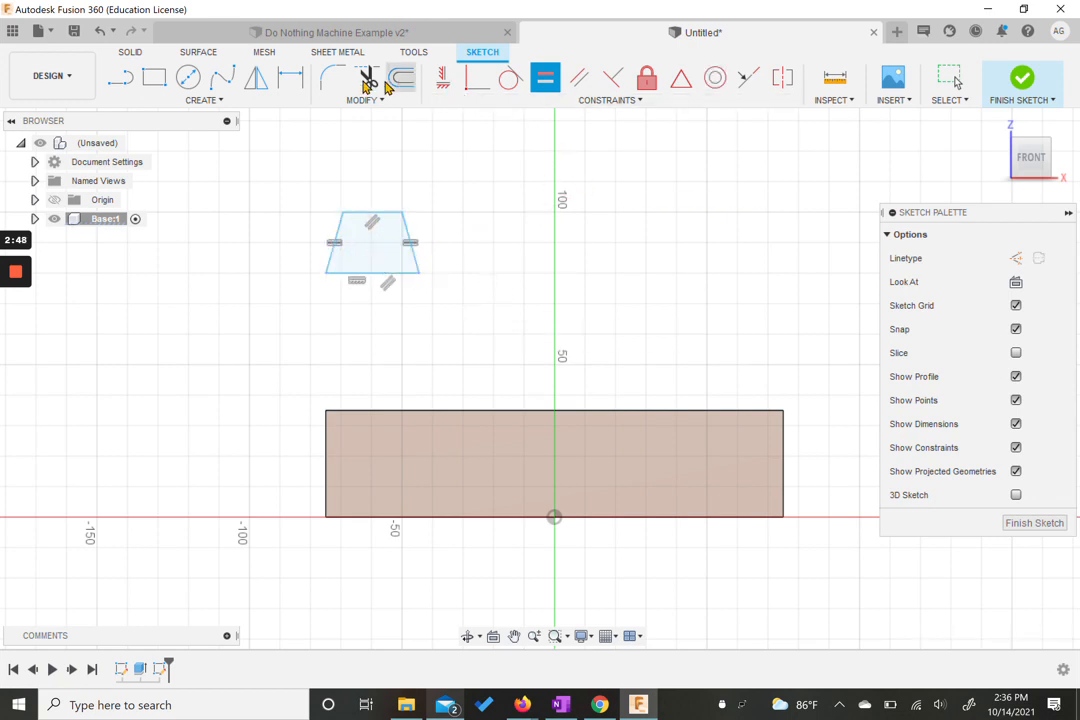
Dimension the trapezoid's bottom edge to 25 mm.
left_click(293, 79)
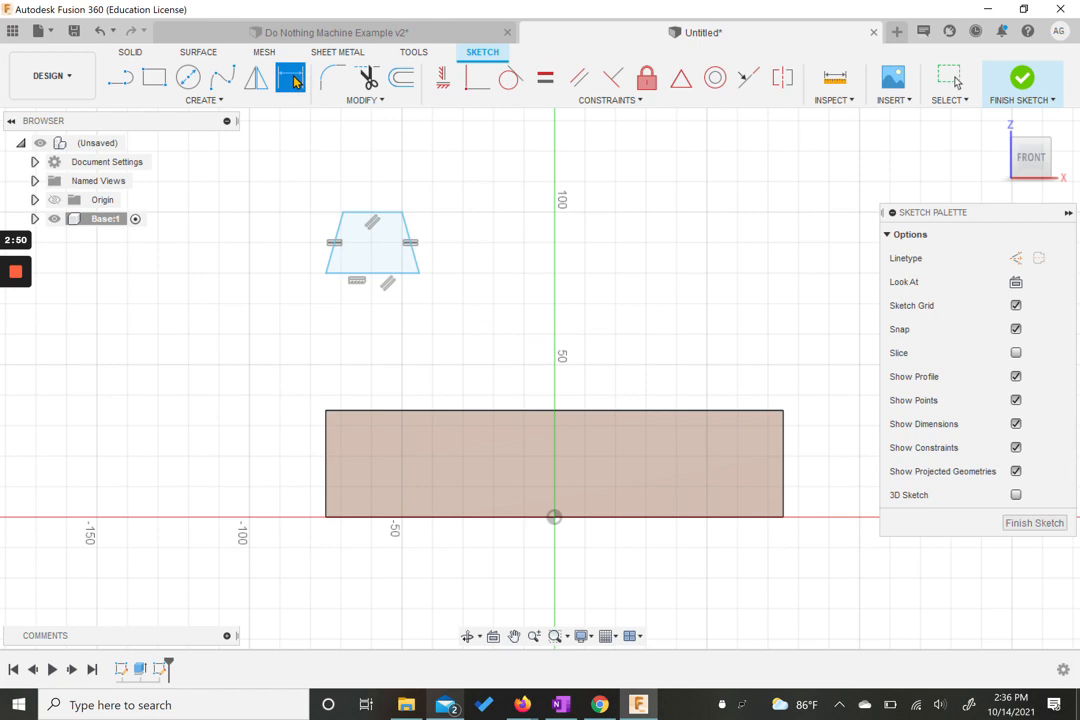
left_click(378, 278)
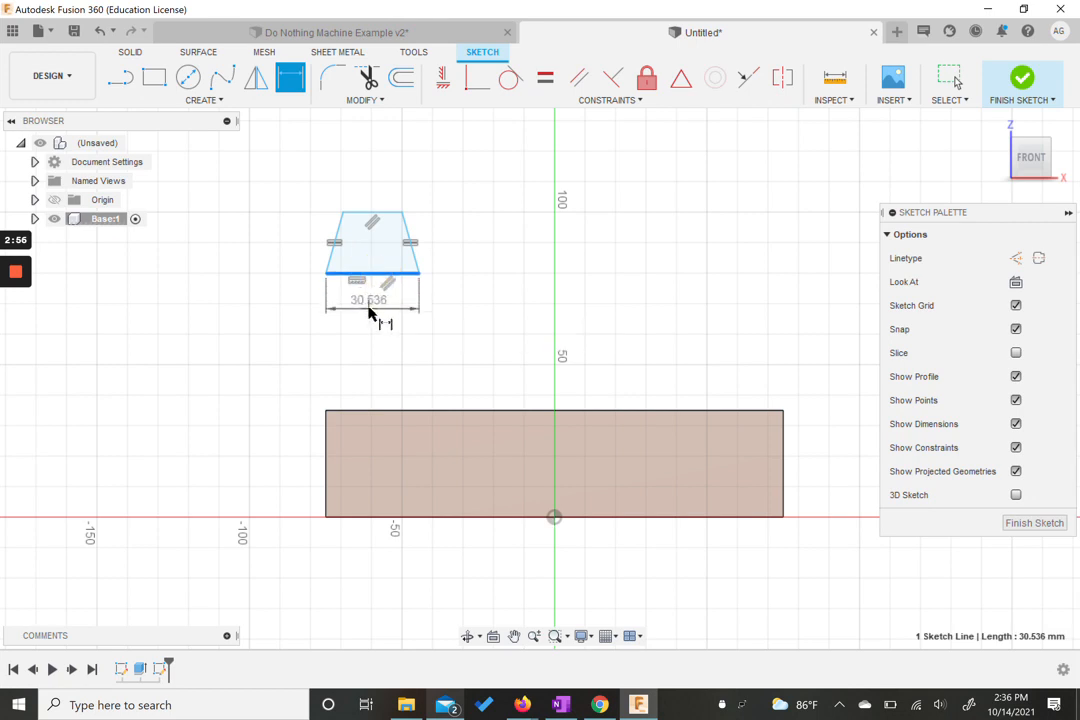
left_click(375, 309)
type("25")
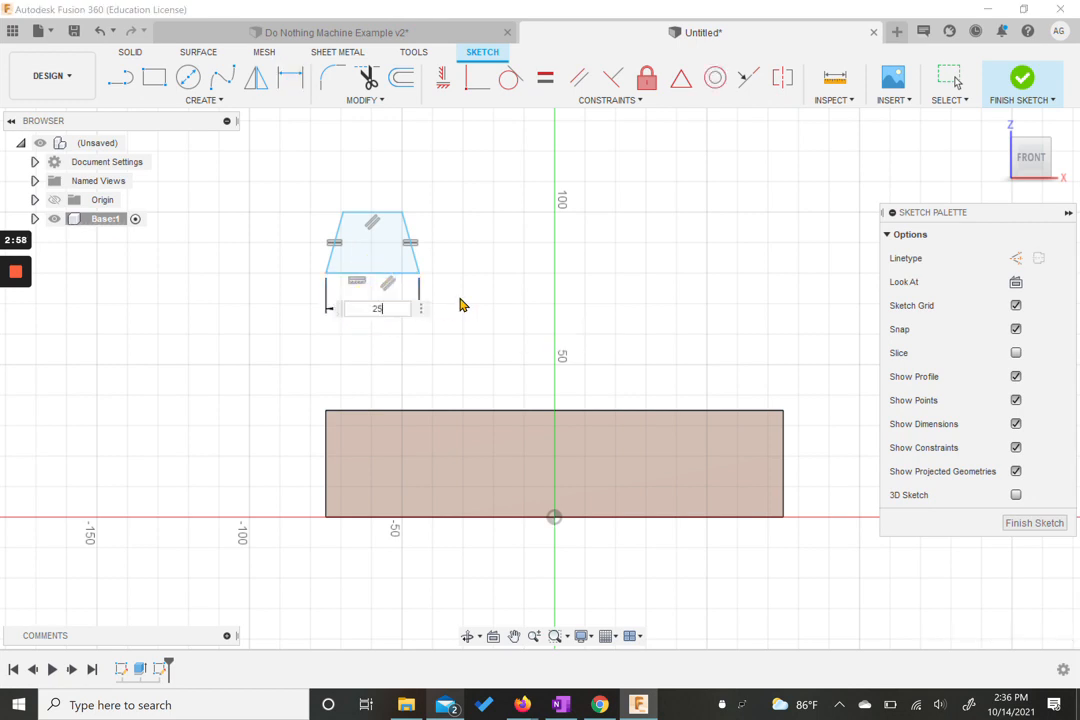
key("Return")
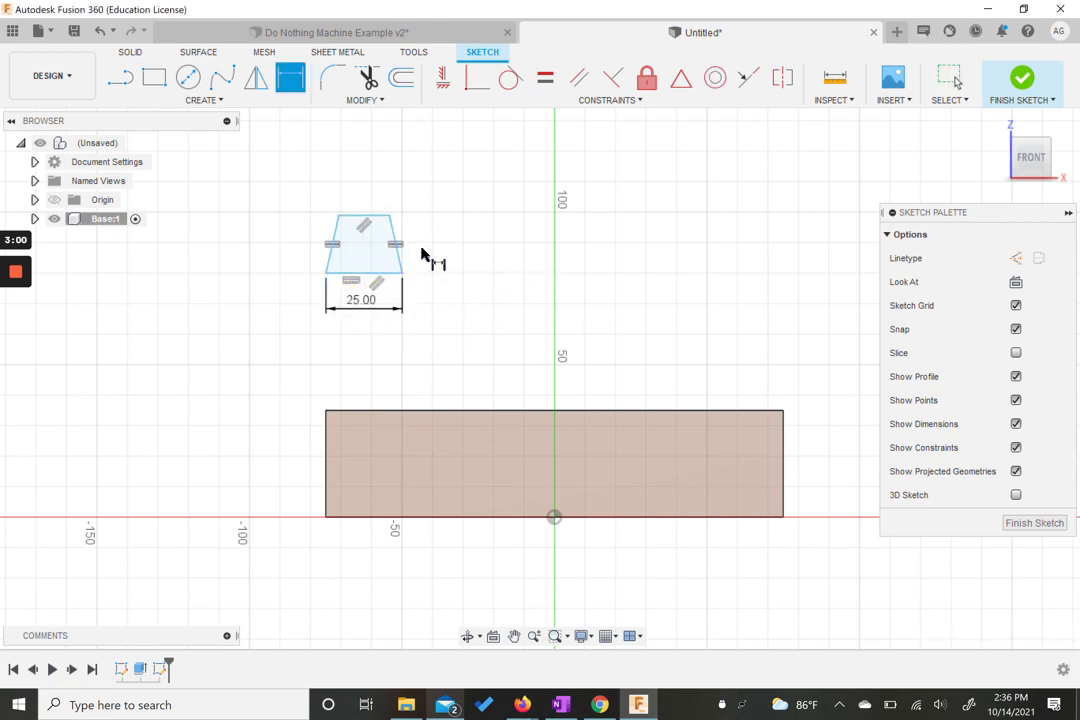
Dimension the trapezoid's height between its top and bottom edges to 17.5 mm.
left_click(362, 216)
left_click(352, 272)
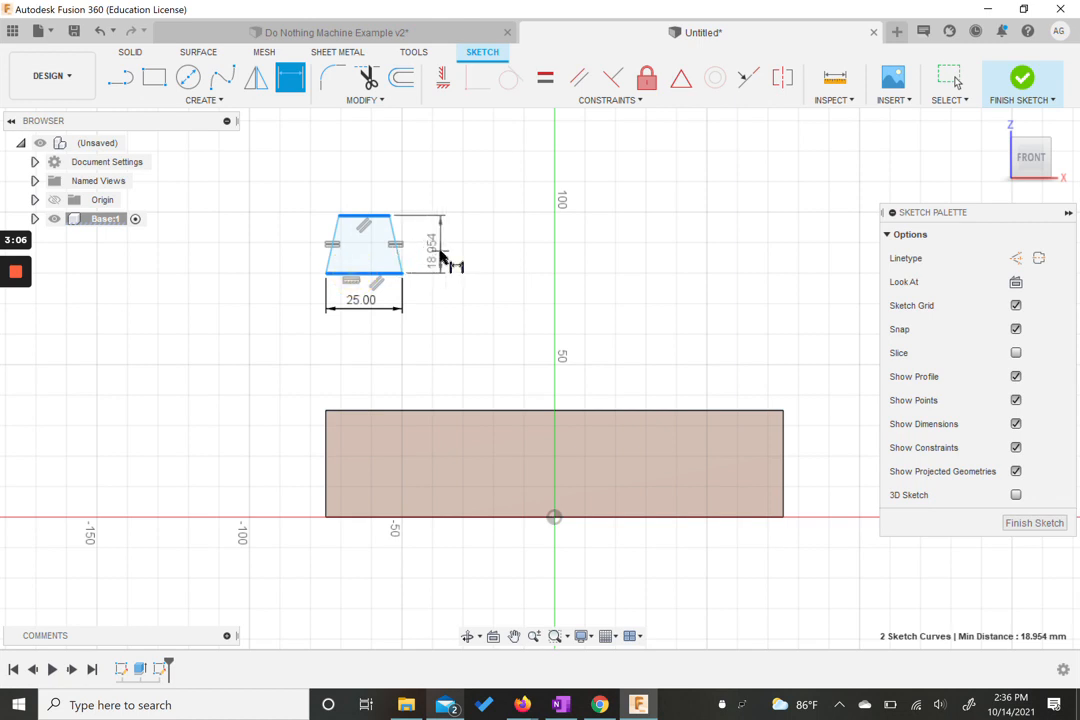
left_click(445, 257)
type("1")
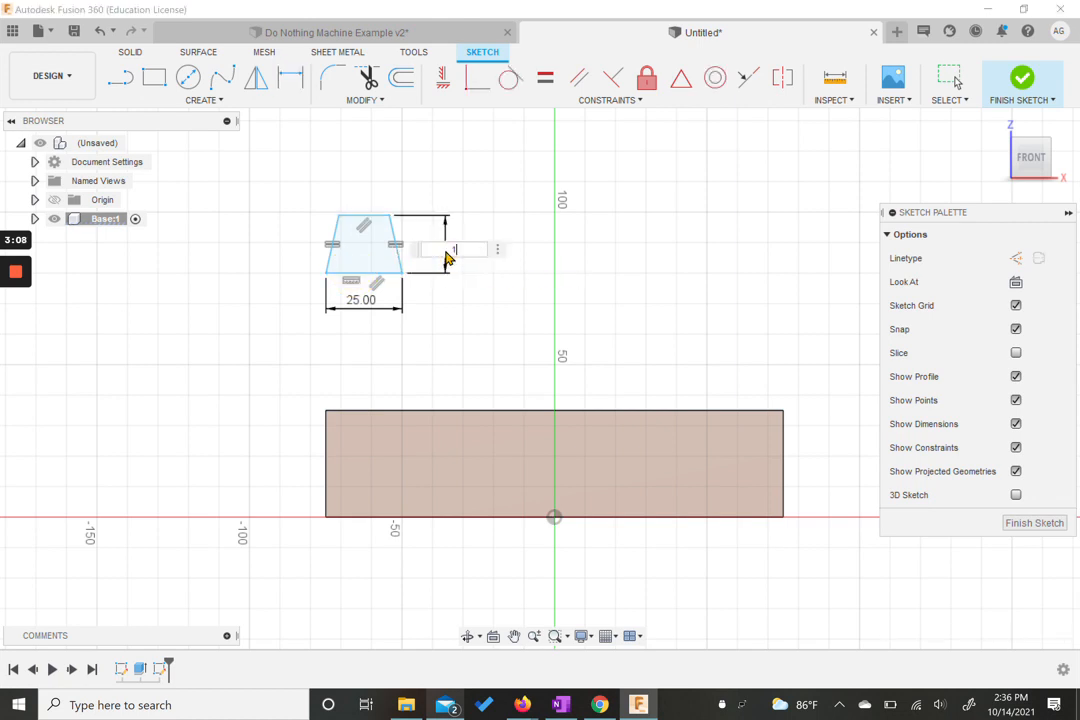
type("7.5")
key("Return")
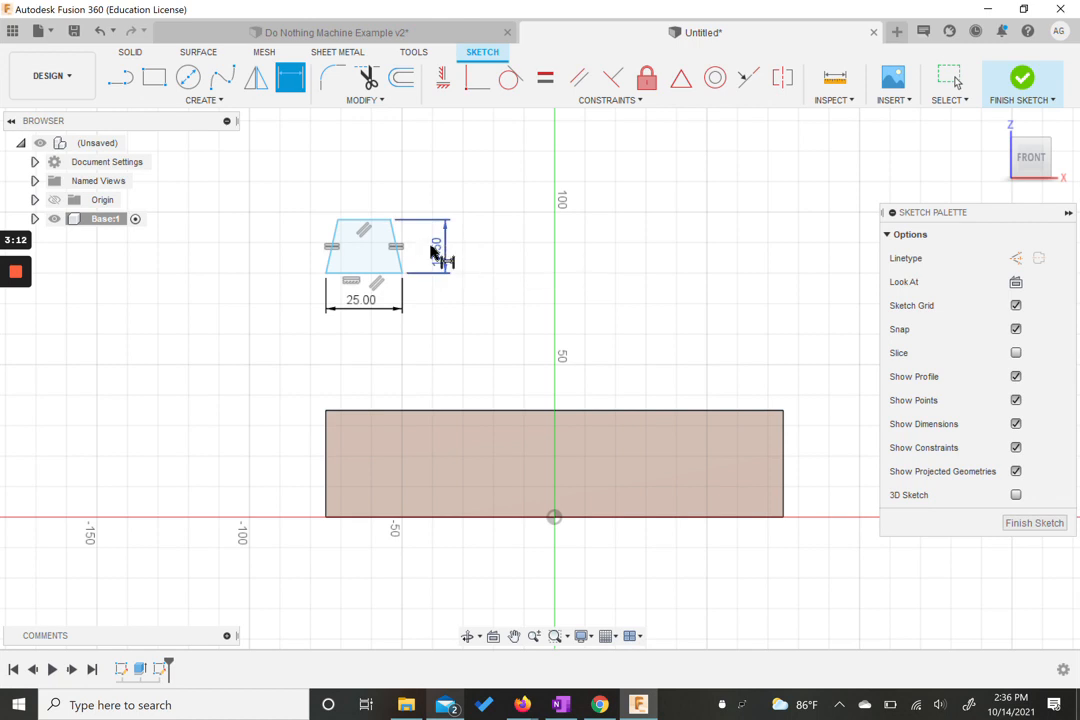
Dimension the angle between the trapezoid's bottom edge and its left slanted side to 76 degrees.
left_click(374, 272)
left_click(332, 256)
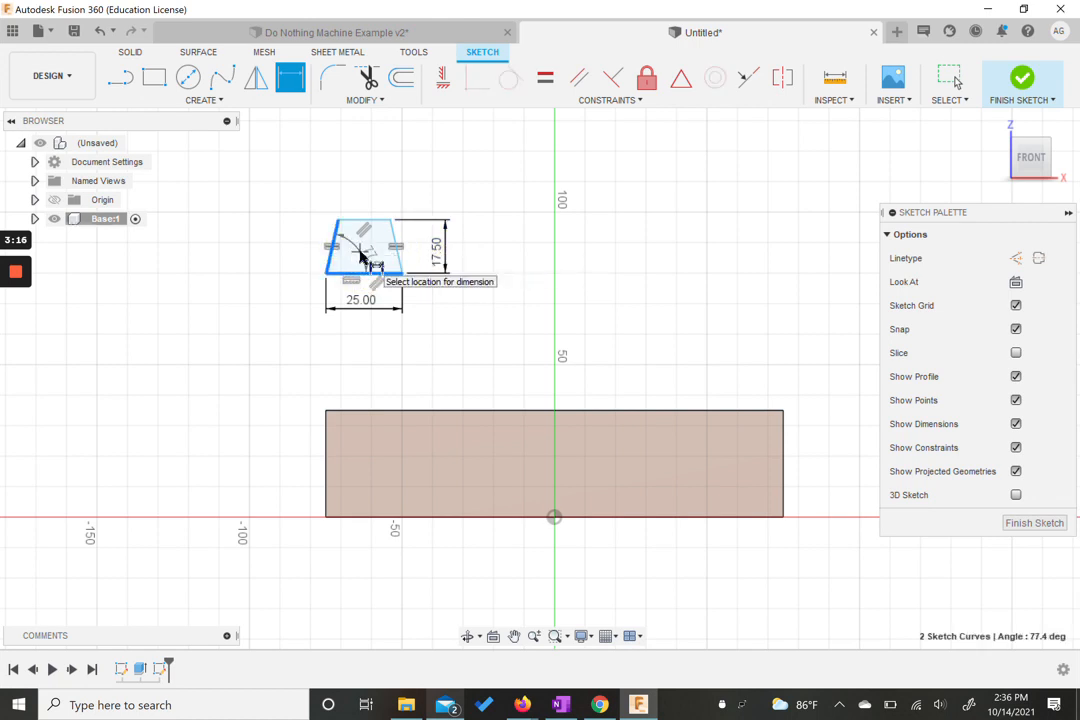
left_click(357, 249)
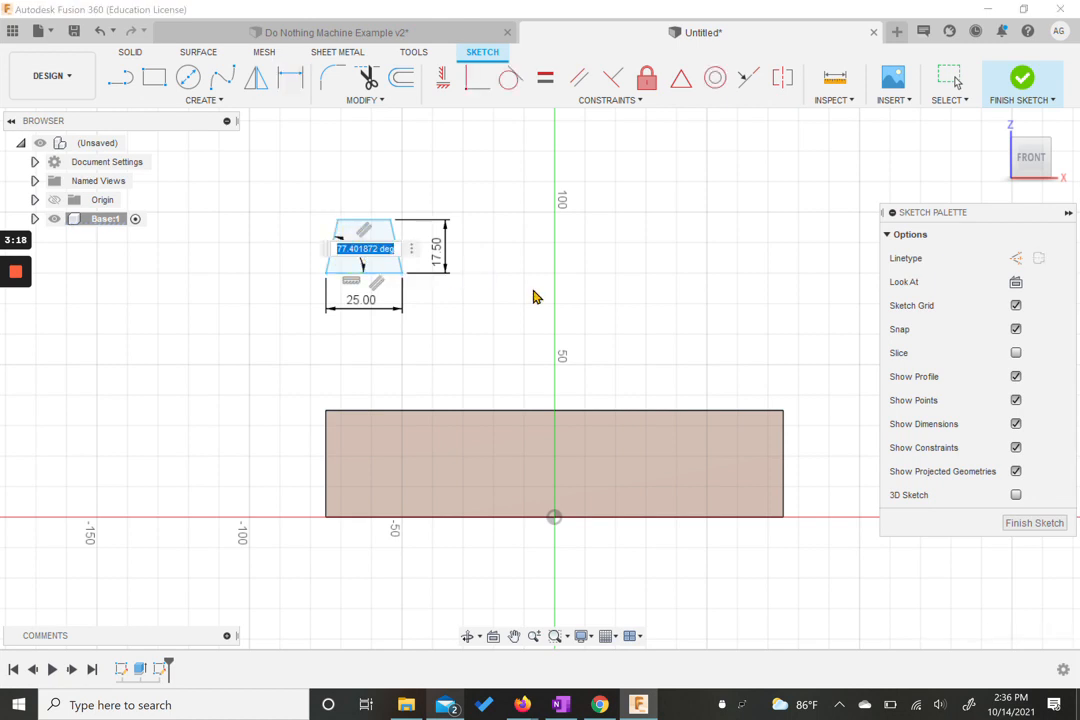
type("76")
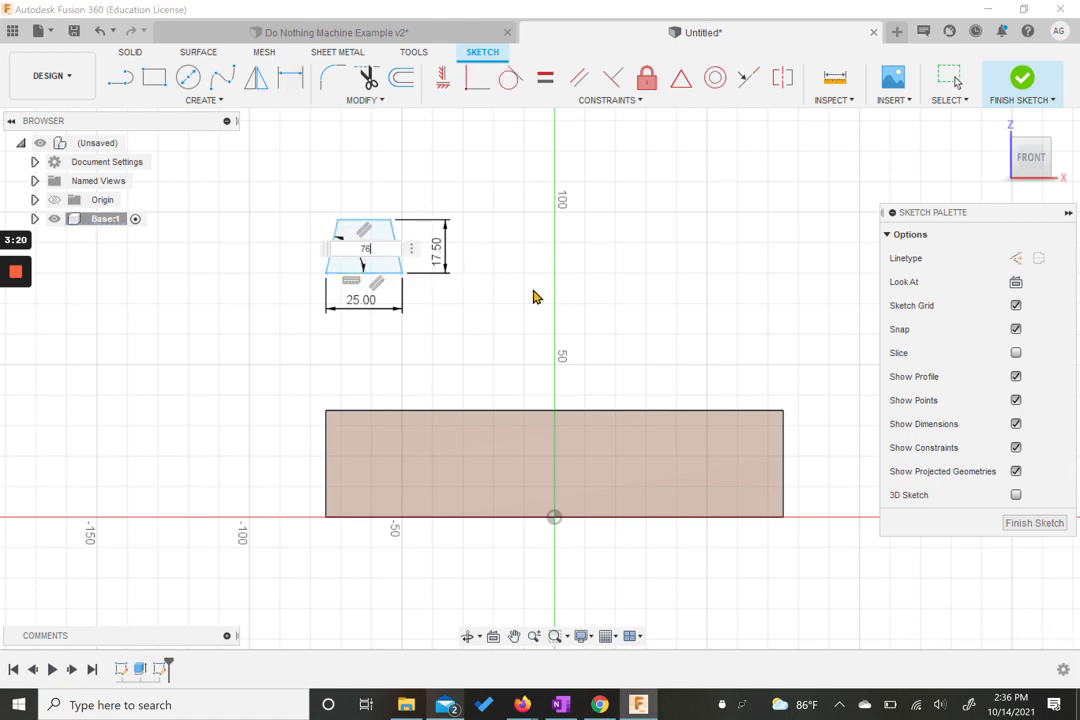
key("Return")
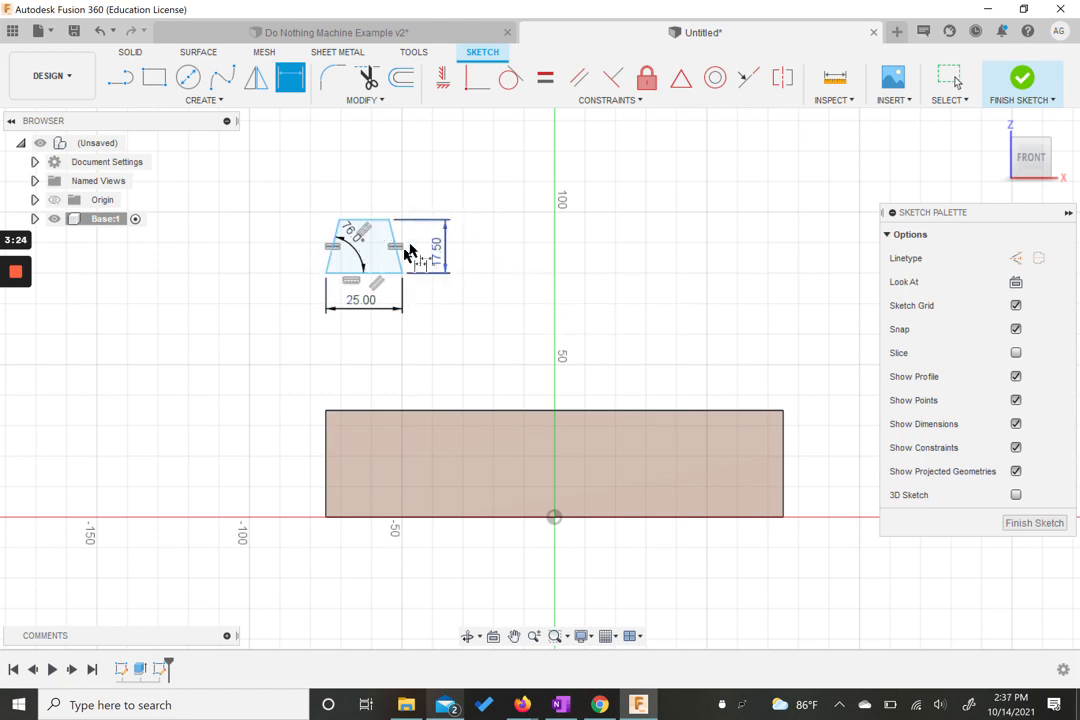
key("Escape")
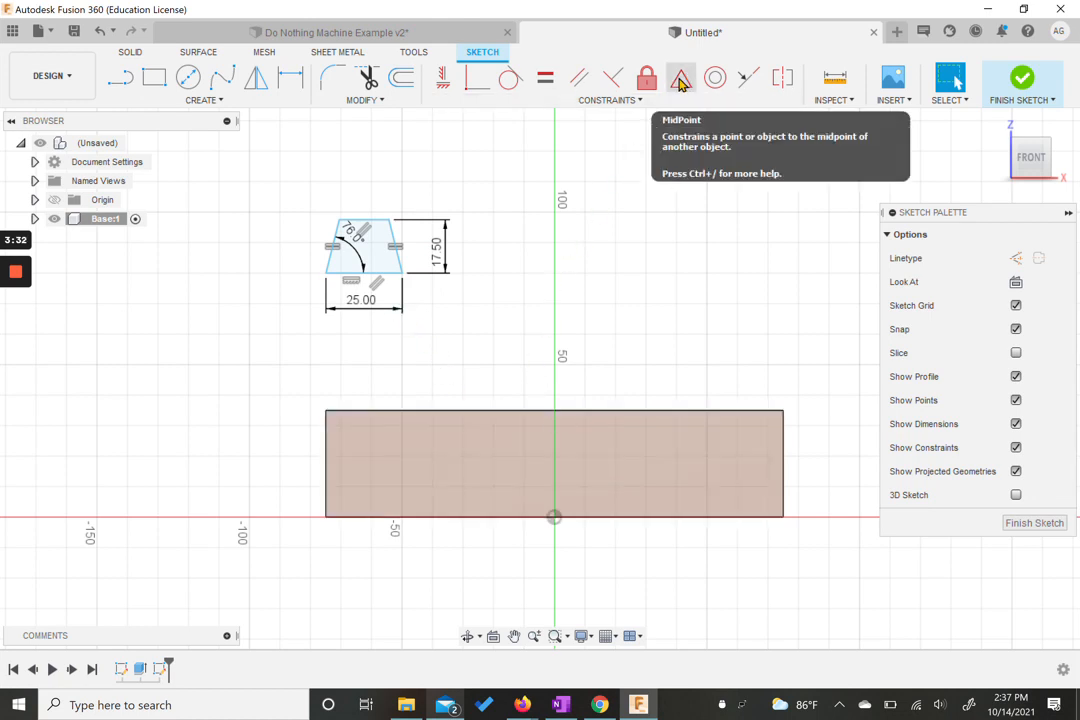
Center the trapezoid's top edge on the block's top edge with a MidPoint constraint and finish the sketch.
left_click(679, 82)
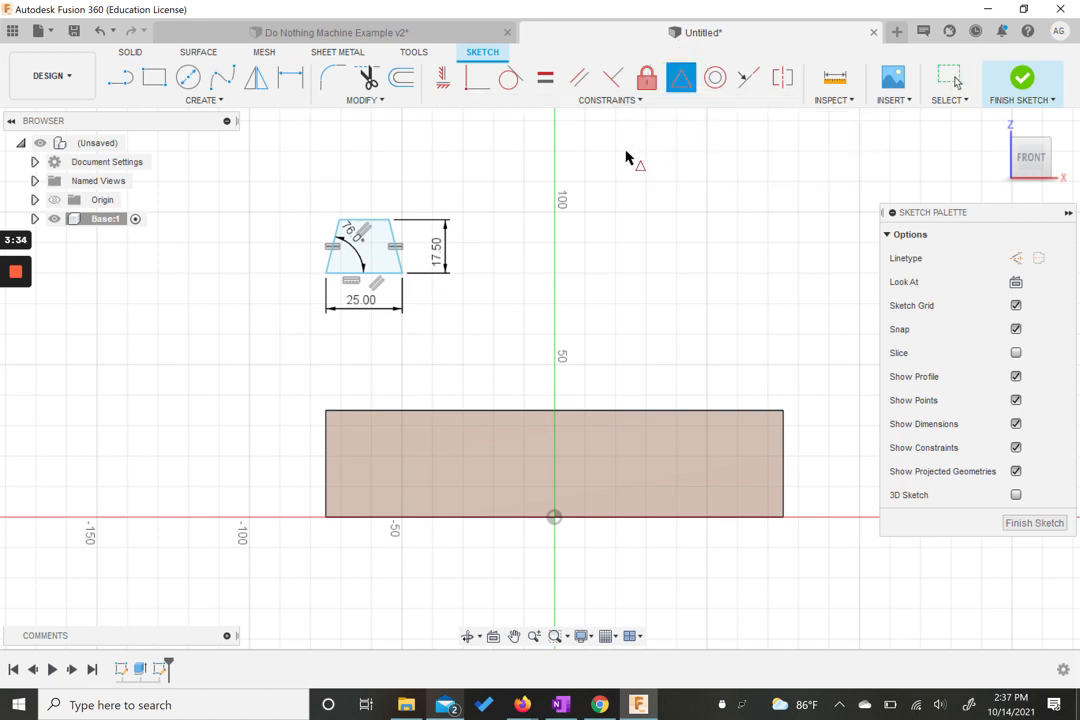
left_click(539, 412)
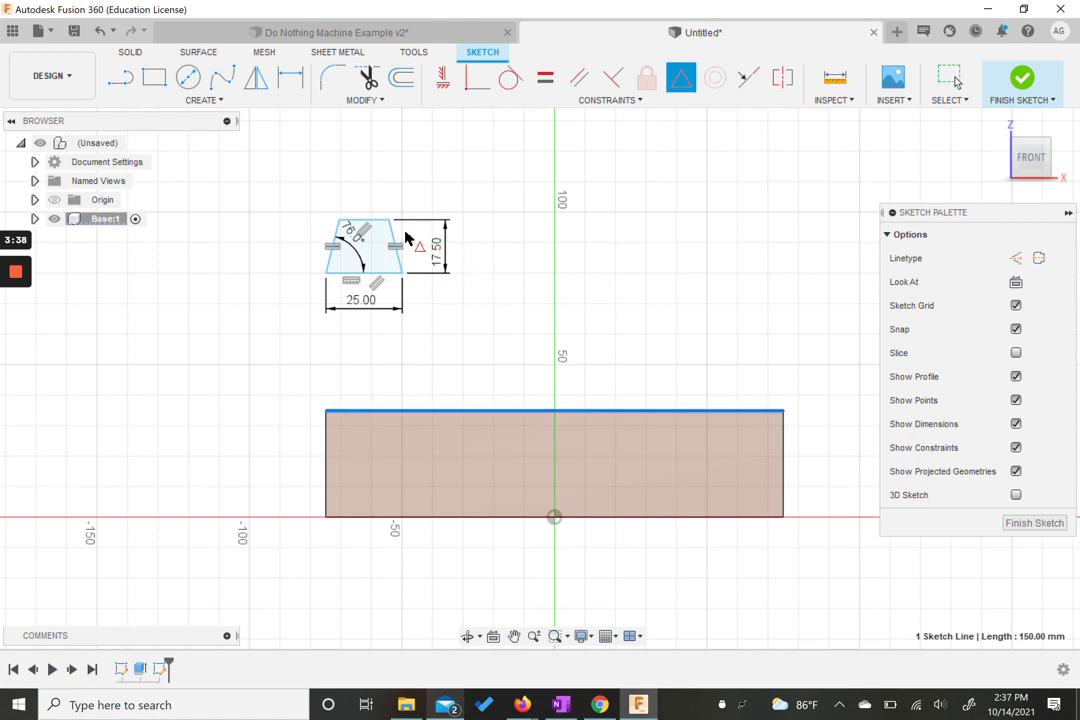
left_click(372, 226)
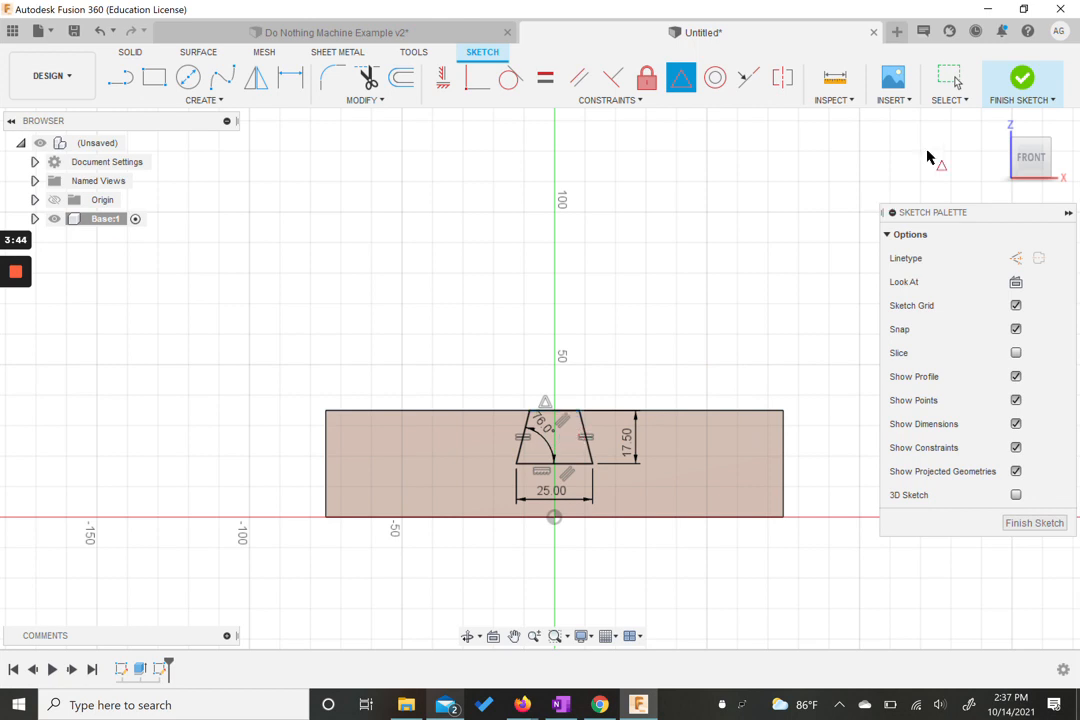
left_click(1021, 78)
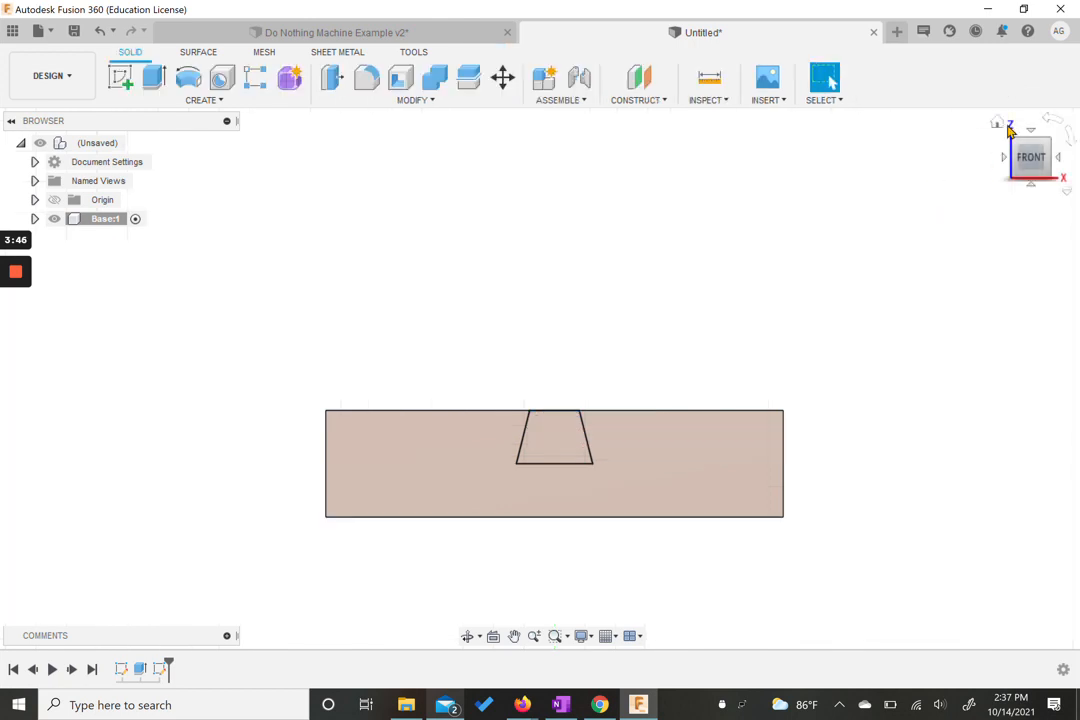
Extrude the trapezoid profile into the block as a one-sided Cut with extent All to form a dovetail slot.
left_click(999, 123)
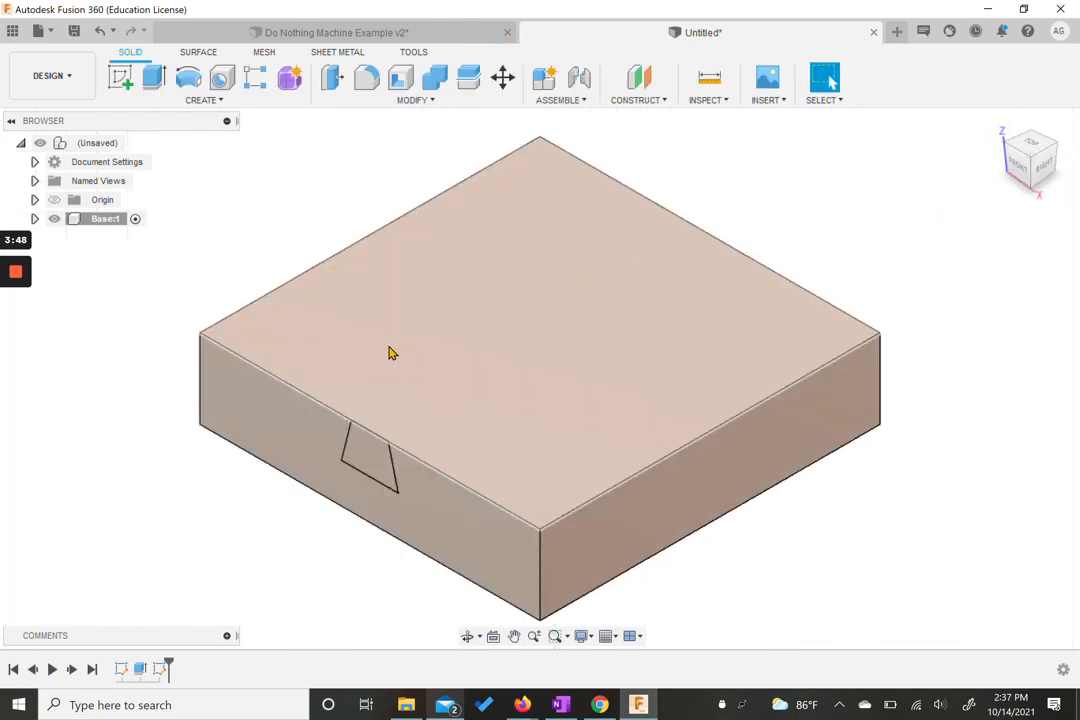
left_click(153, 78)
left_click(360, 446)
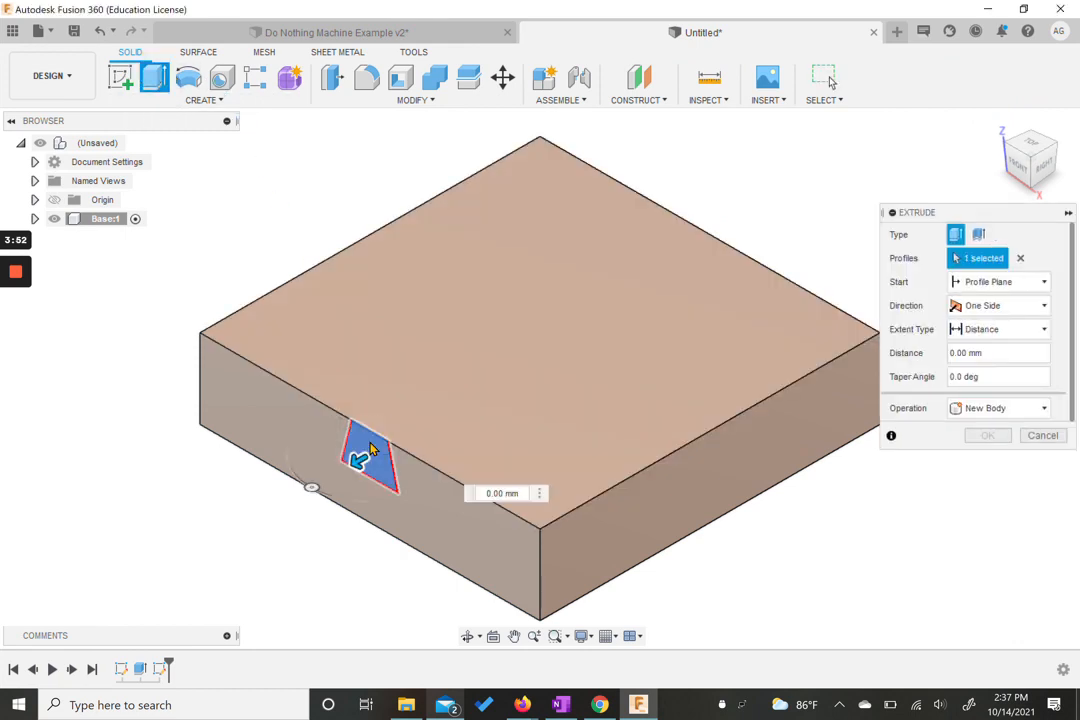
left_click_drag(358, 459, 744, 238)
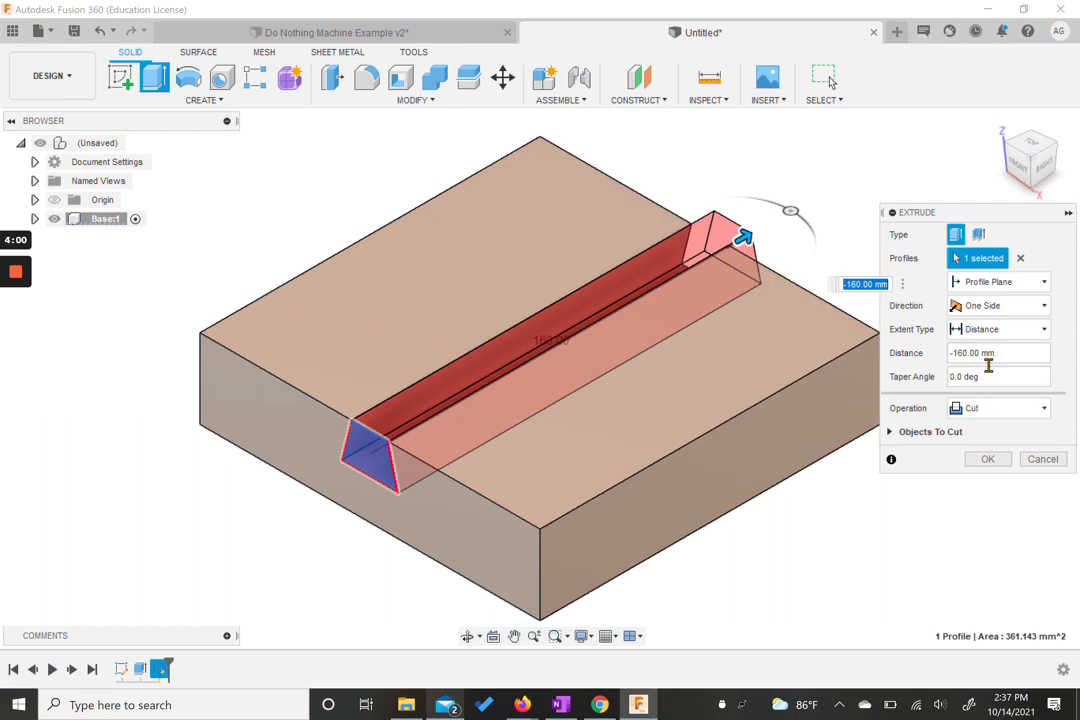
left_click(986, 310)
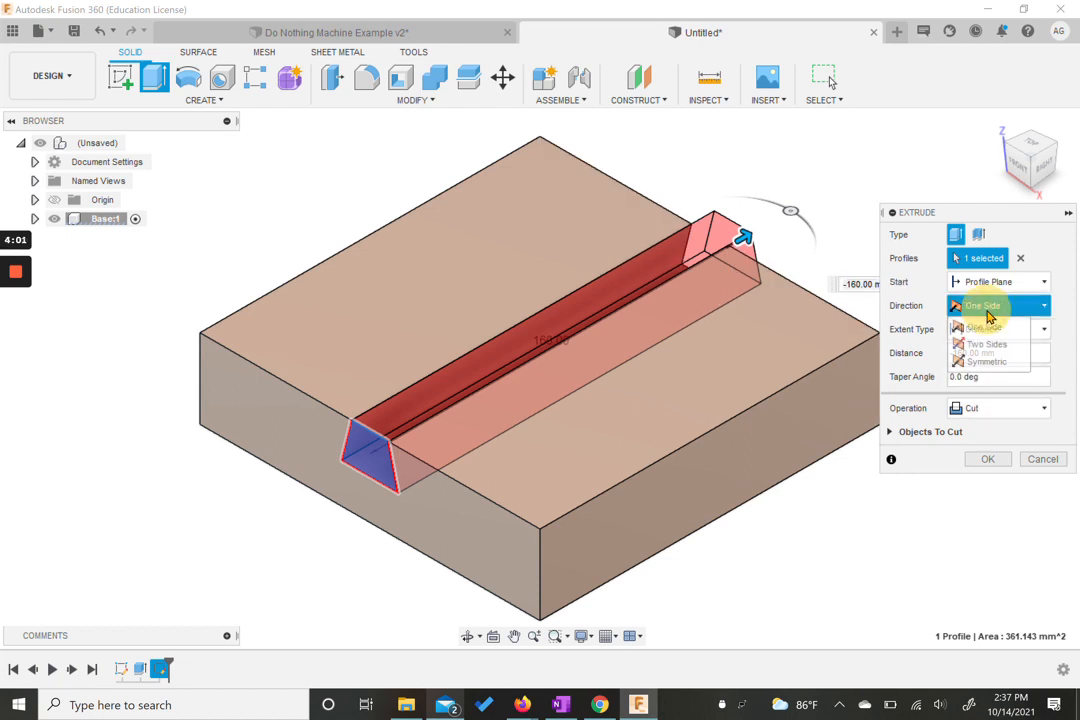
left_click(908, 289)
left_click(945, 330)
left_click(974, 387)
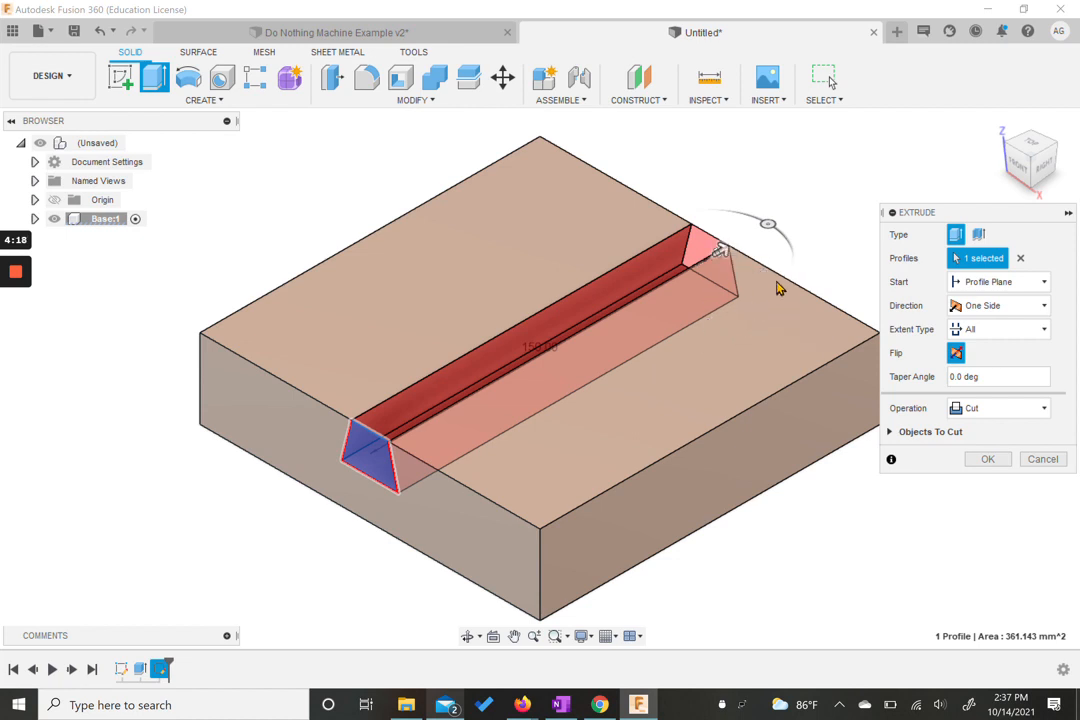
left_click(986, 461)
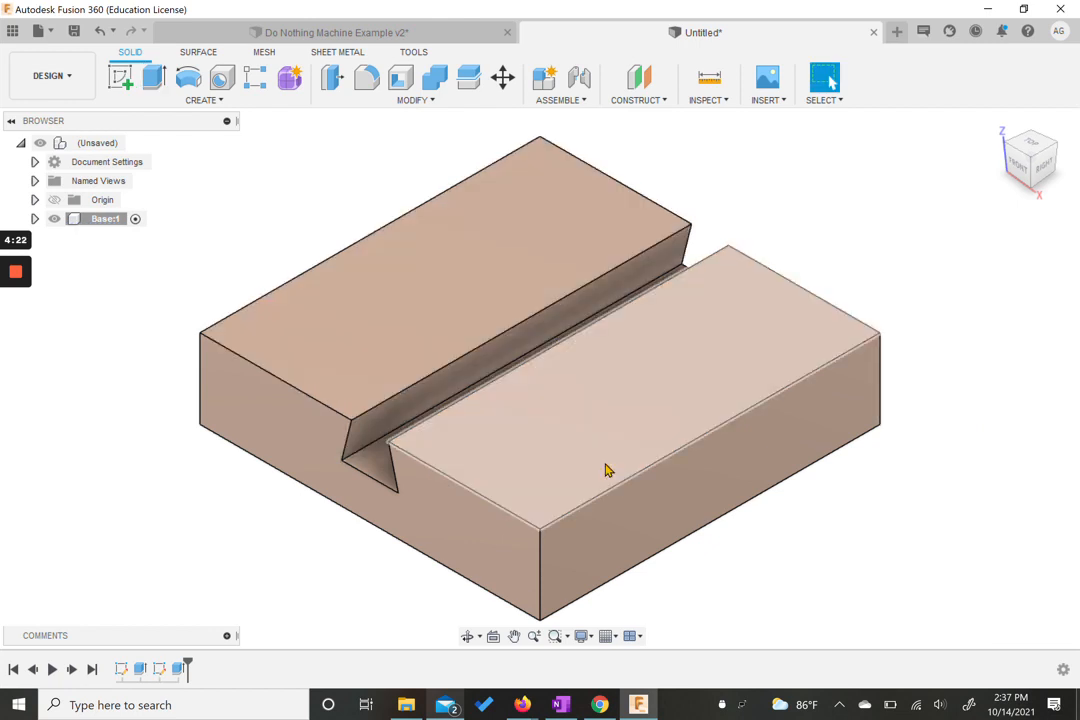
On the block's right face, start a sketch and draw a closed four-sided trapezoid above the block, its right side about 21 mm long.
left_click(120, 77)
left_click(714, 499)
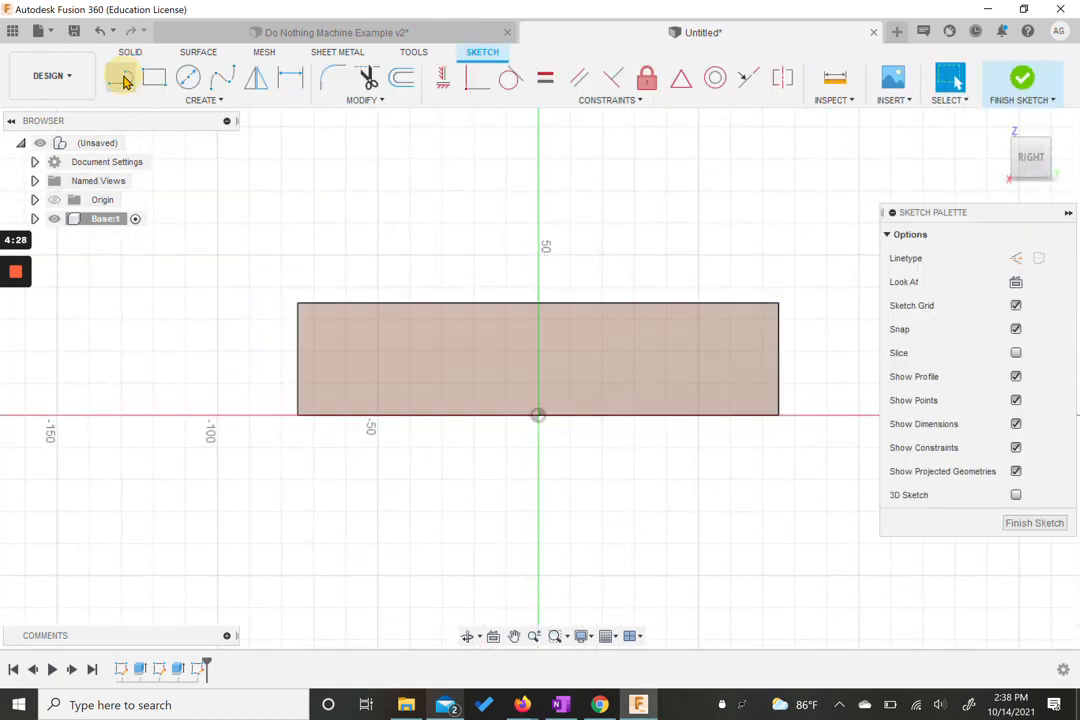
left_click(120, 77)
left_click(351, 149)
left_click(312, 207)
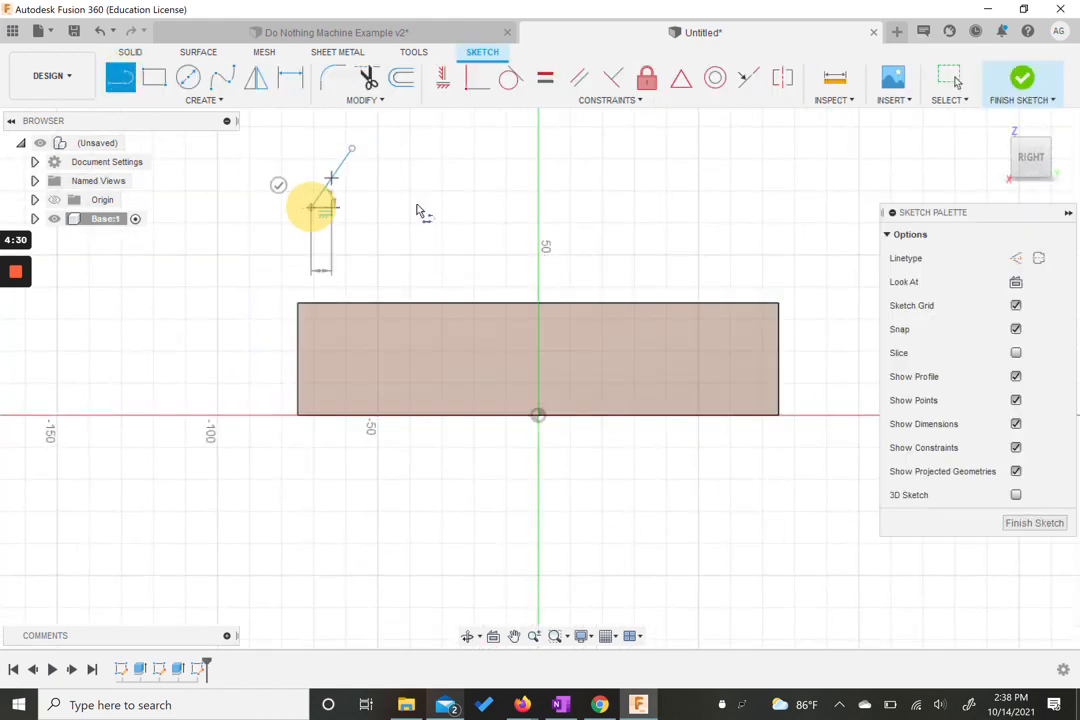
left_click(441, 207)
left_click_drag(441, 207, 423, 157)
left_click(416, 142)
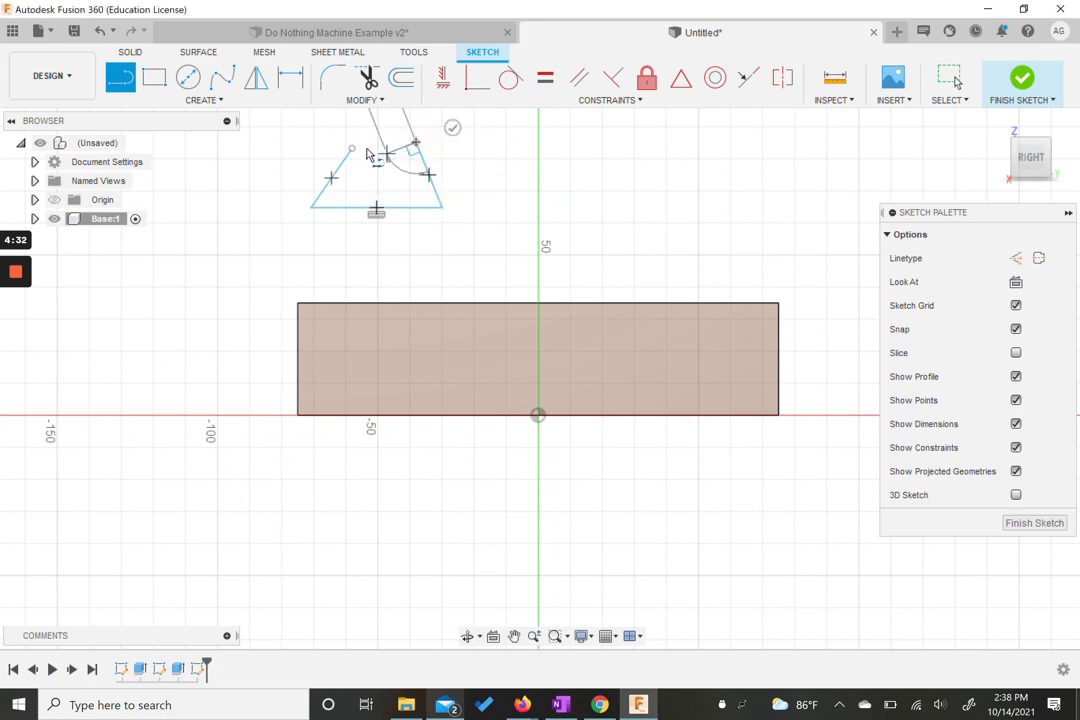
left_click(352, 150)
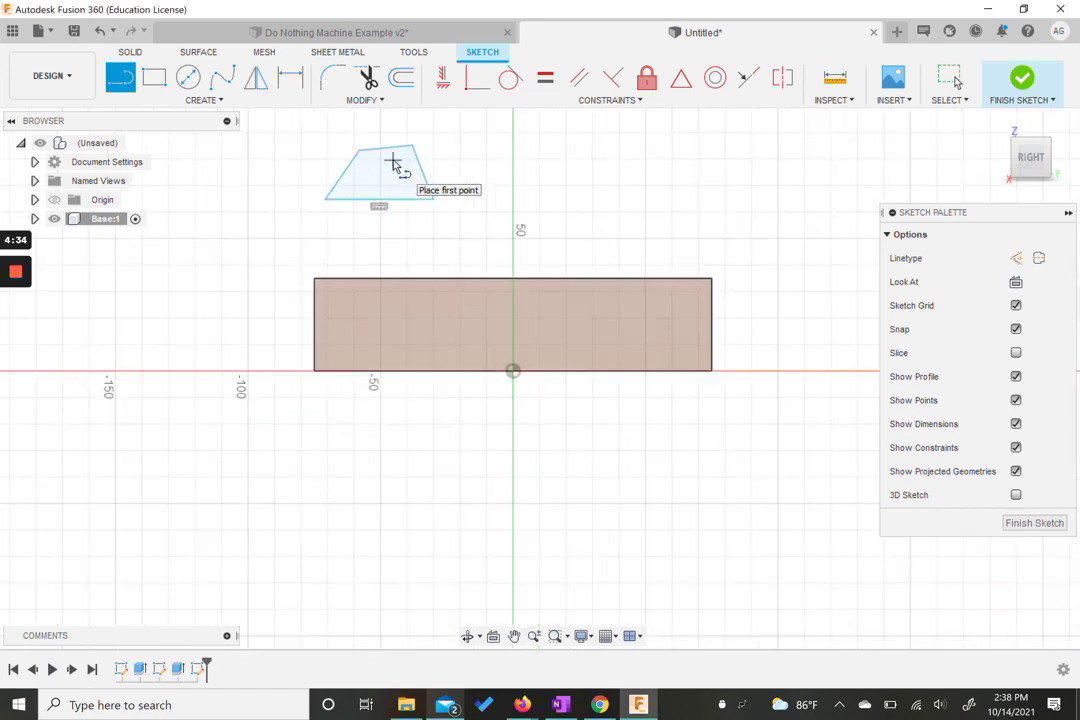
Apply a Parallel constraint between the new trapezoid's top and bottom edges.
scroll(398, 169, "up", 2)
middle_click_drag(391, 164, 397, 197)
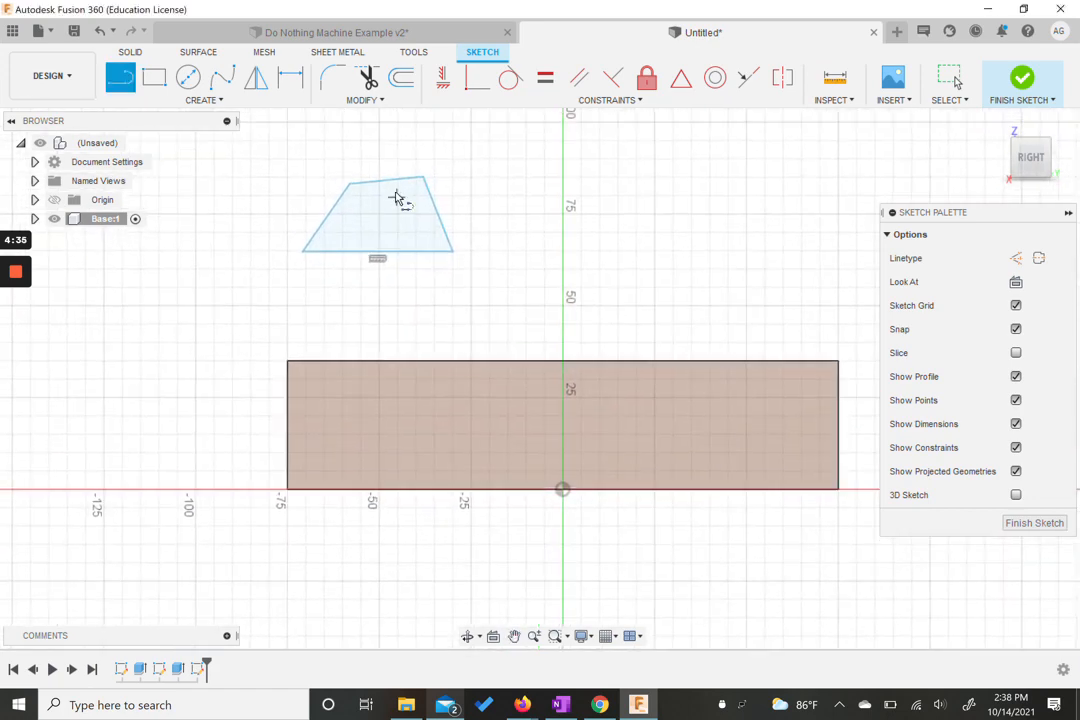
left_click(578, 77)
left_click(395, 181)
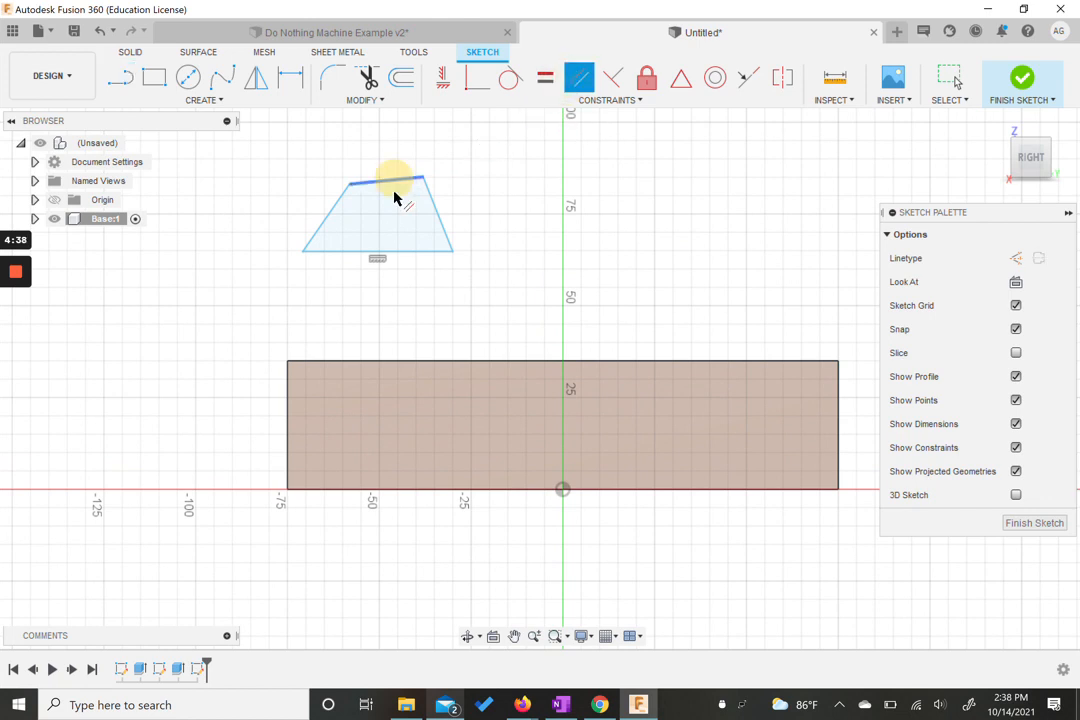
left_click(393, 251)
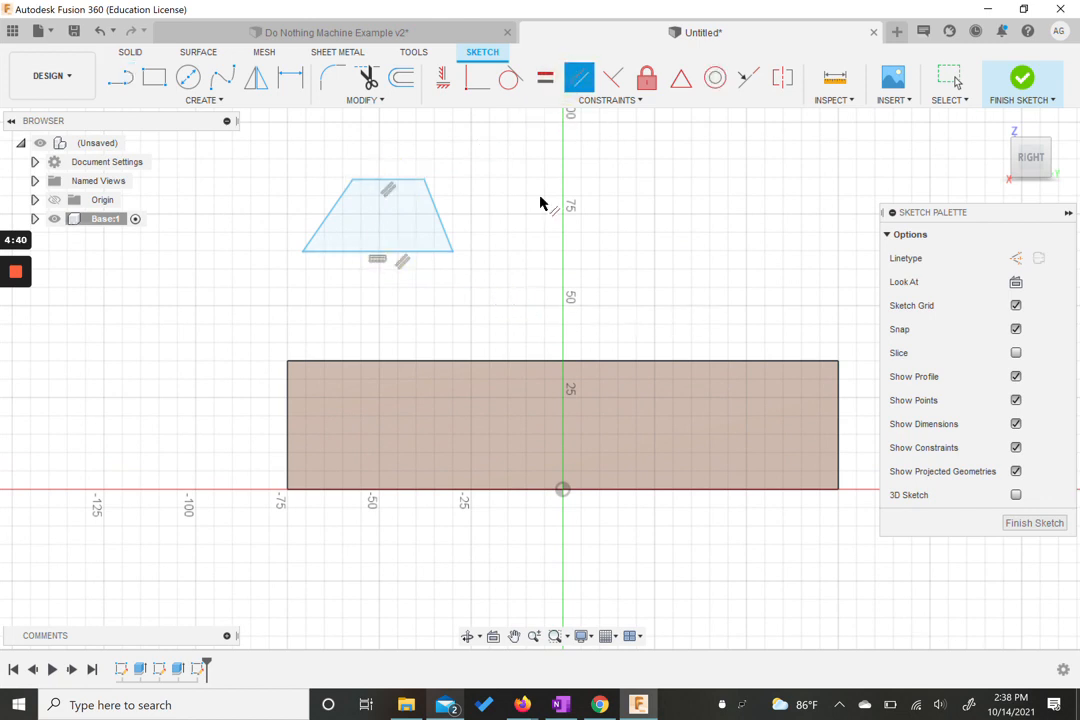
Apply an Equal constraint to the two slanted sides of the right-face trapezoid.
left_click(545, 77)
left_click(440, 222)
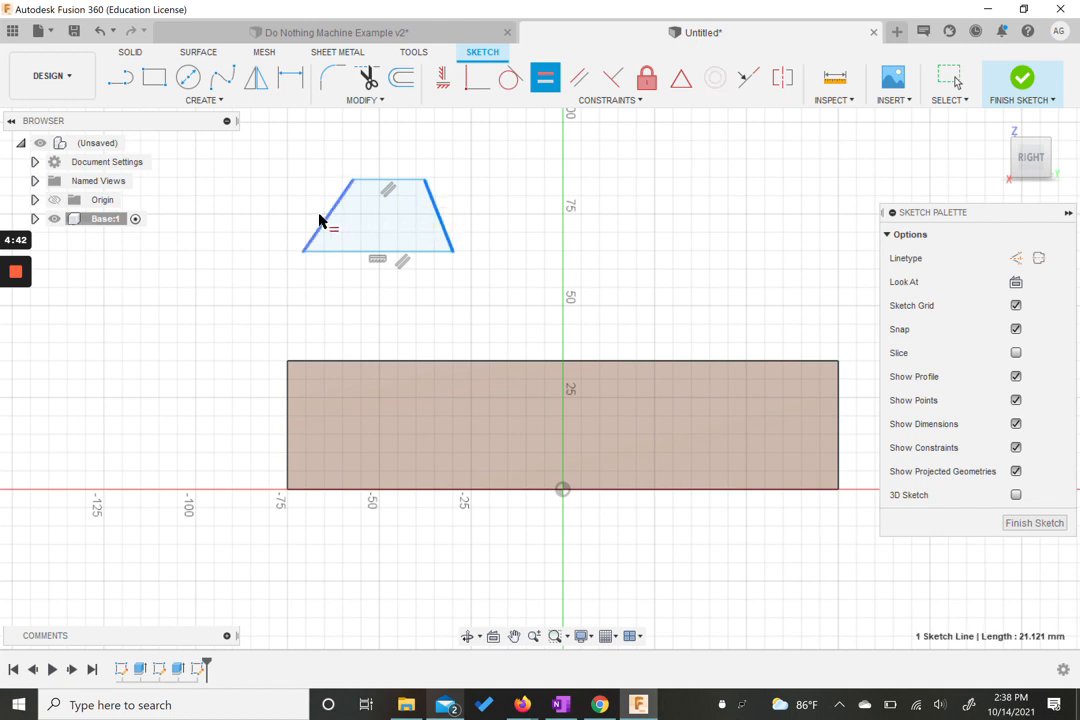
left_click(331, 220)
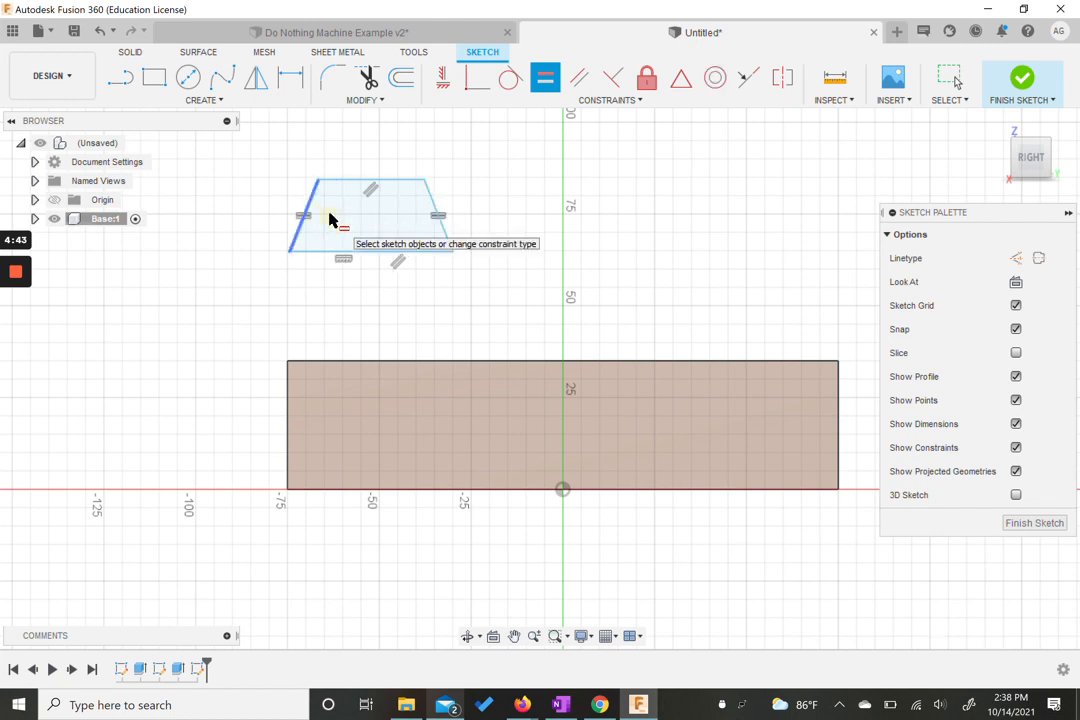
Dimension the bottom edge of the right-face trapezoid to 25 mm.
left_click(290, 82)
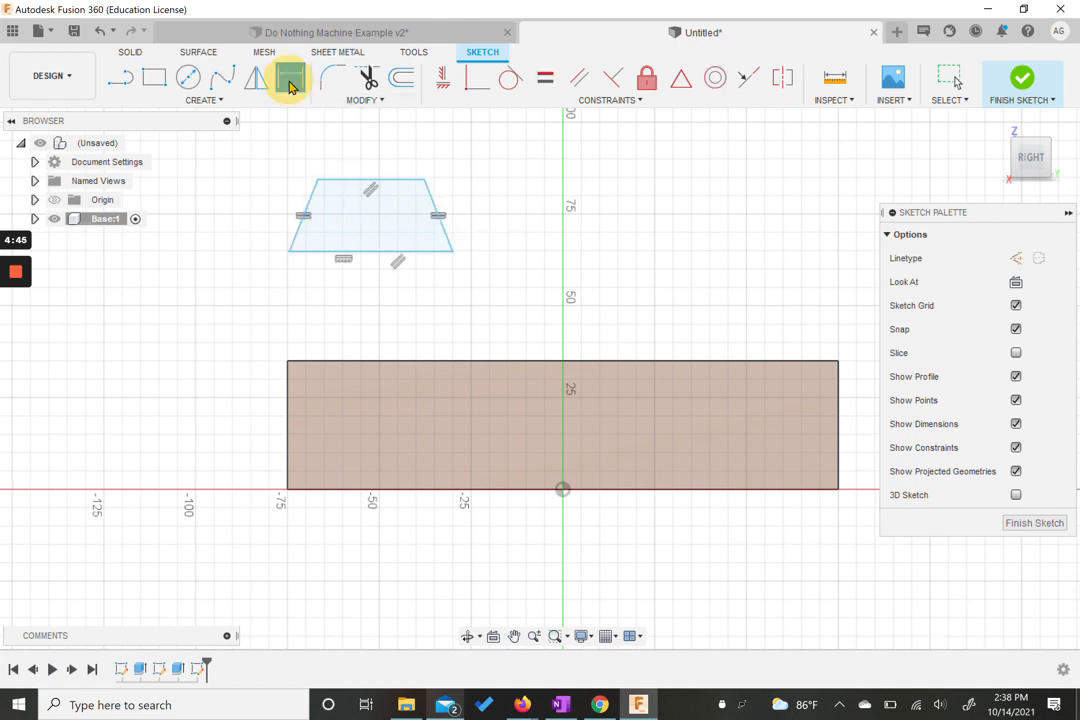
left_click(350, 253)
left_click(353, 306)
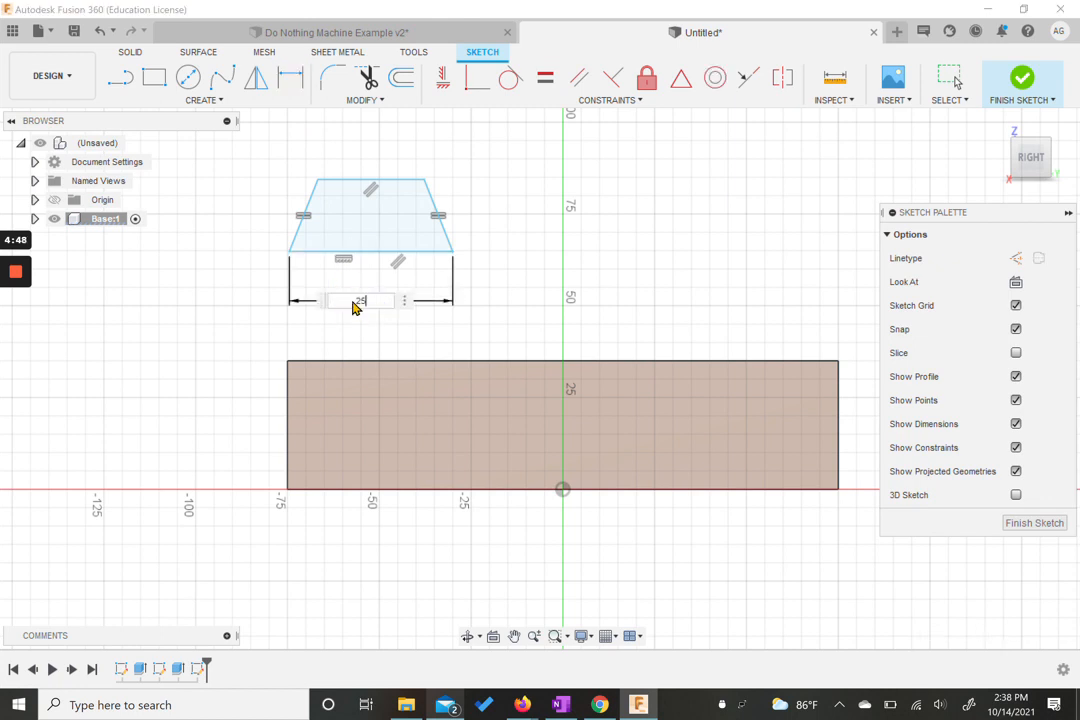
key("Return")
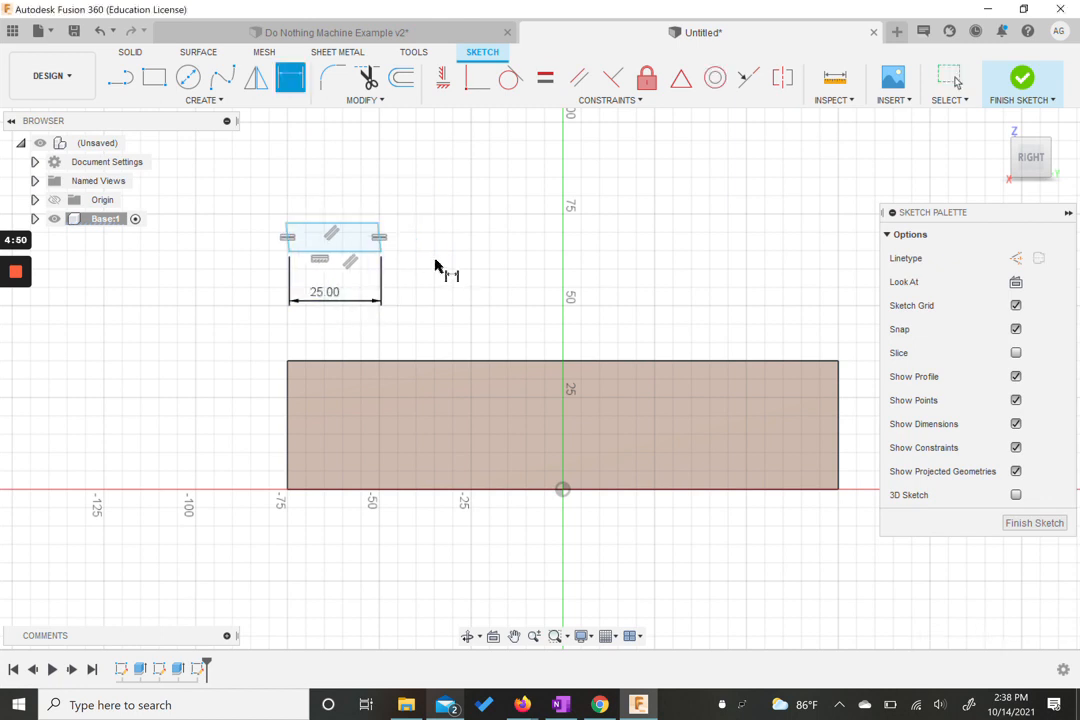
Dimension the right-face profile's height to 17.5 mm and move its upper-left corner inward so both sides taper toward the top.
left_click(350, 224)
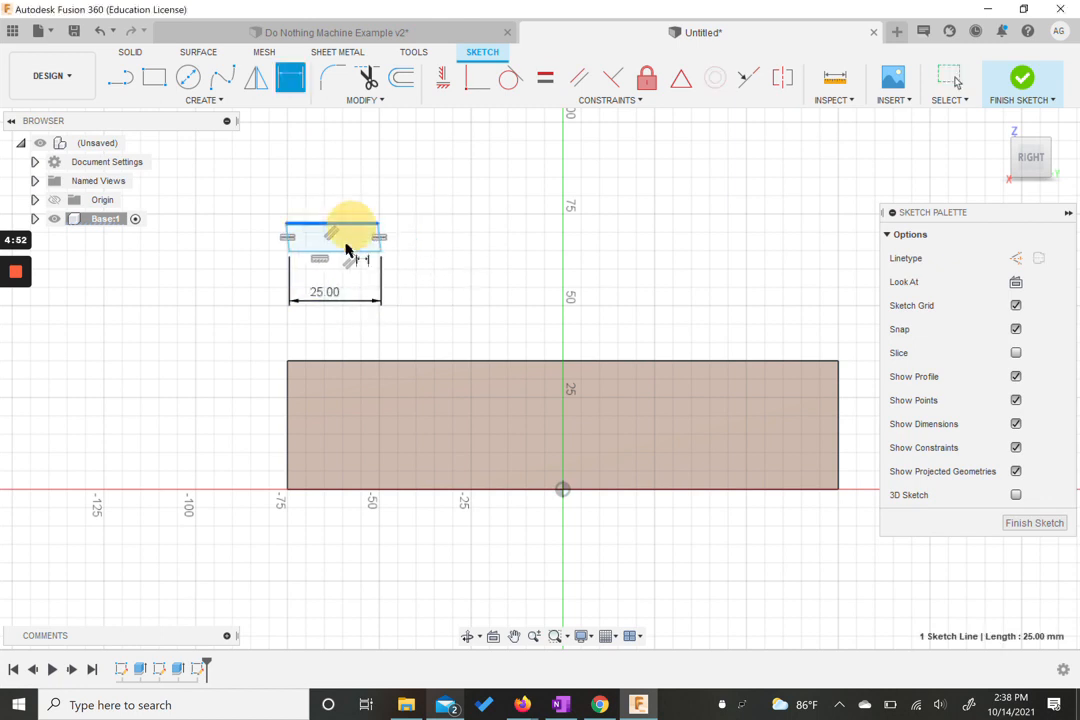
left_click(345, 250)
left_click(414, 247)
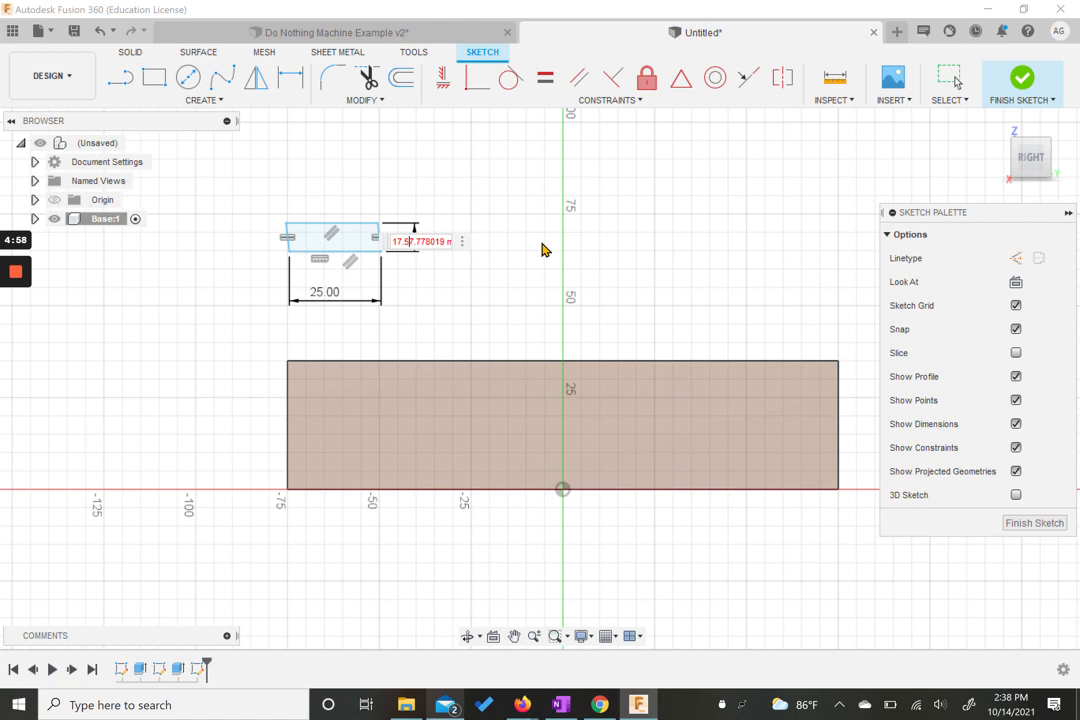
type("17.5")
key("Return")
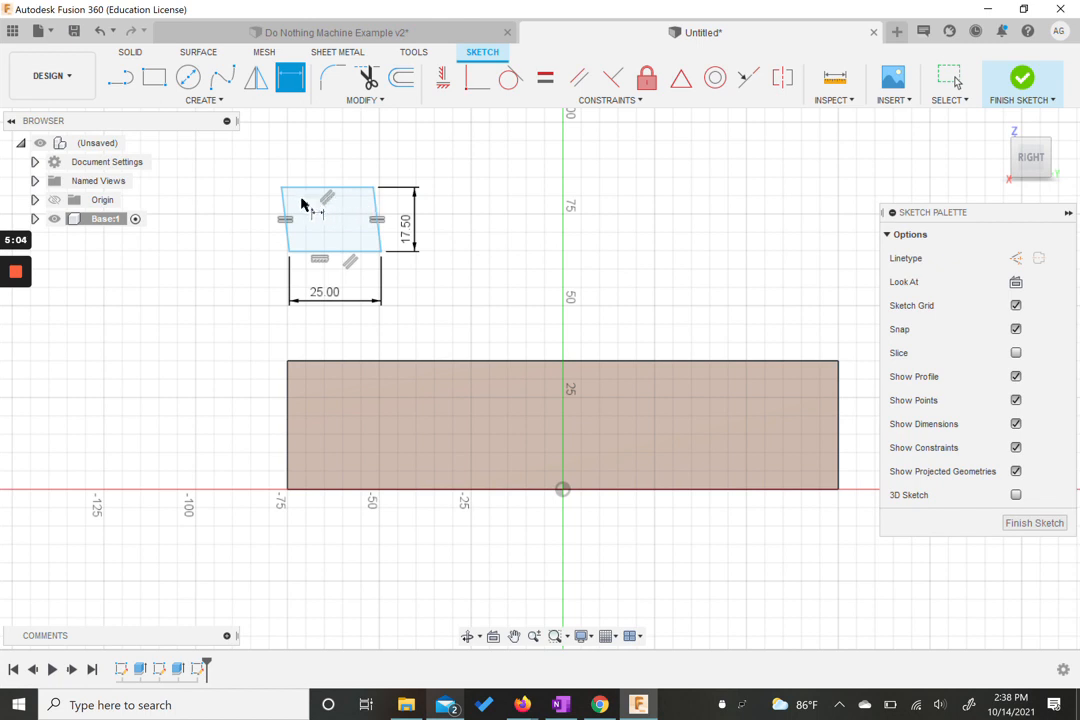
key("Escape")
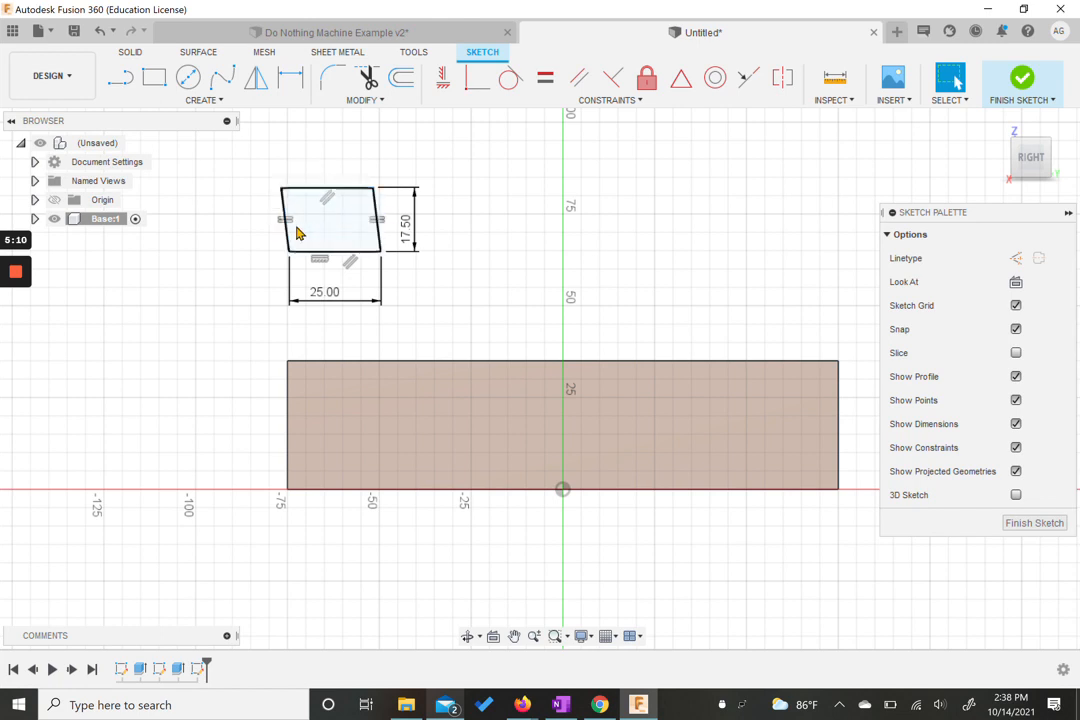
left_click_drag(283, 192, 321, 195)
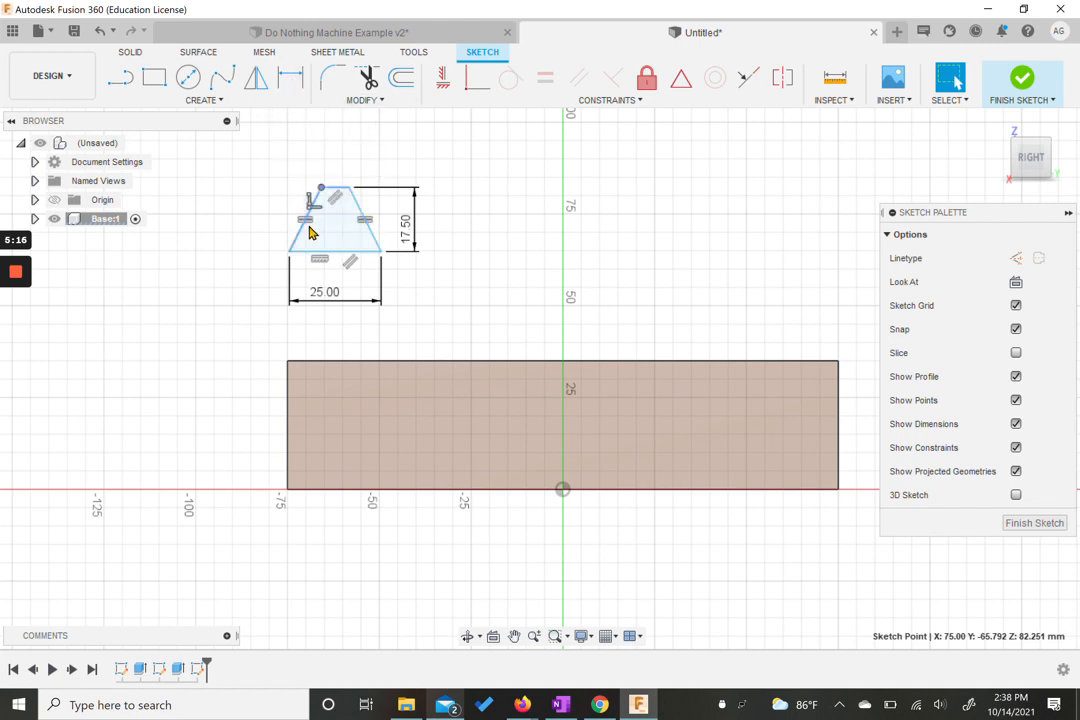
Dimension the angle between the right-face trapezoid's left slanted side and its bottom edge to 76 degrees.
key("d")
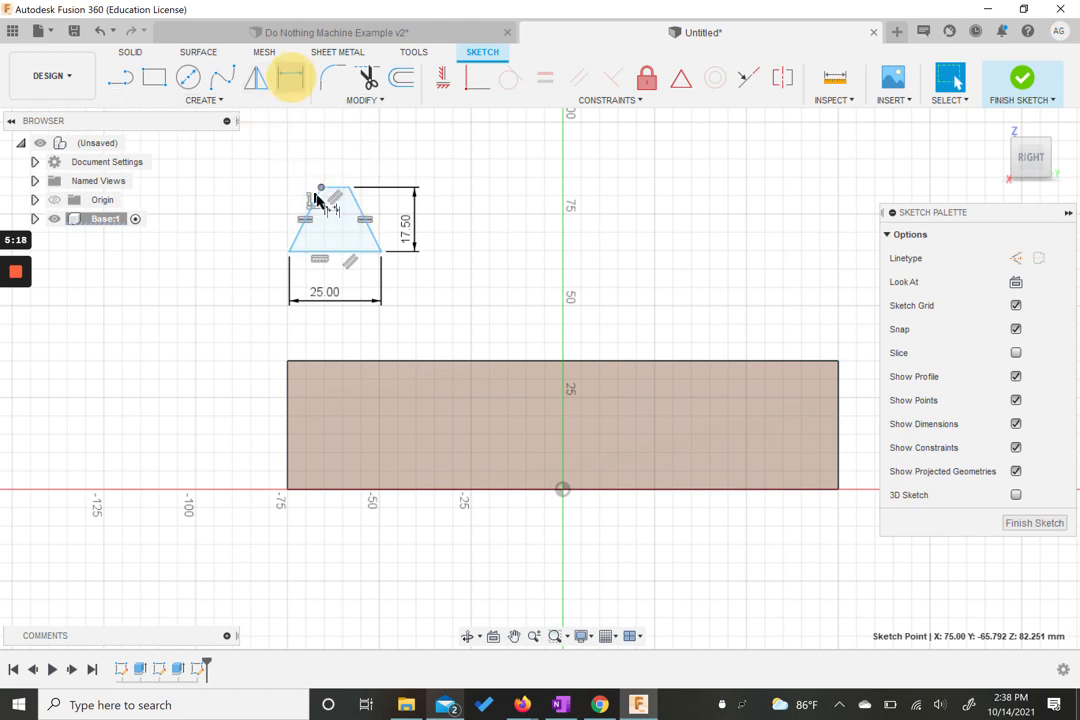
left_click(330, 251)
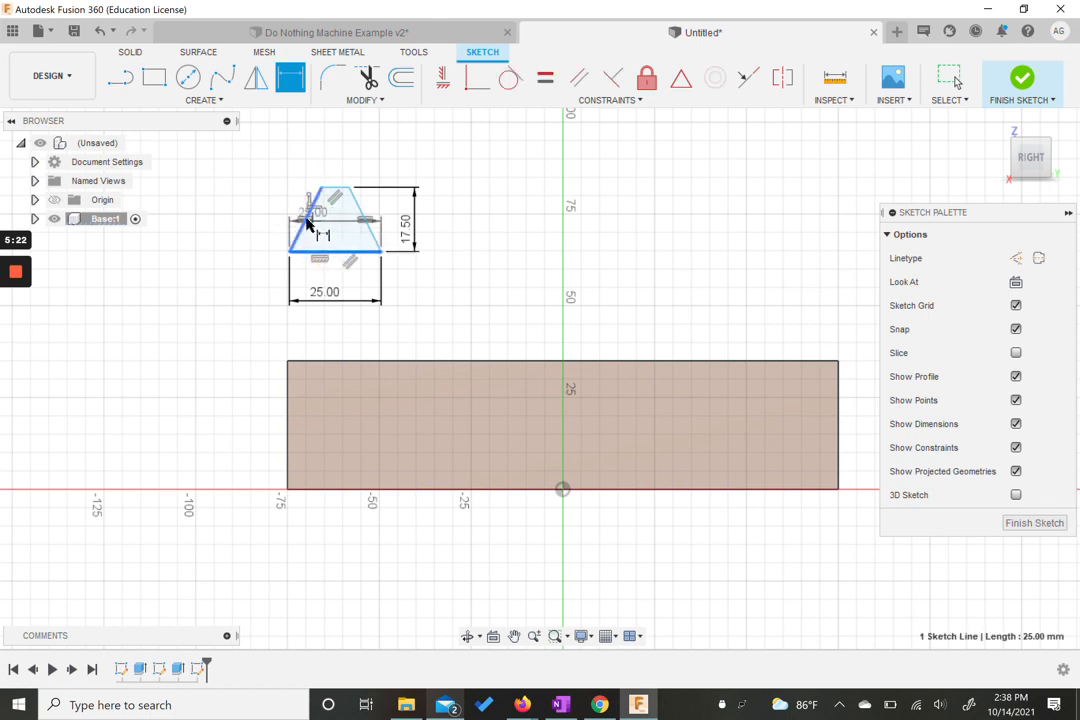
left_click(306, 224)
left_click(333, 232)
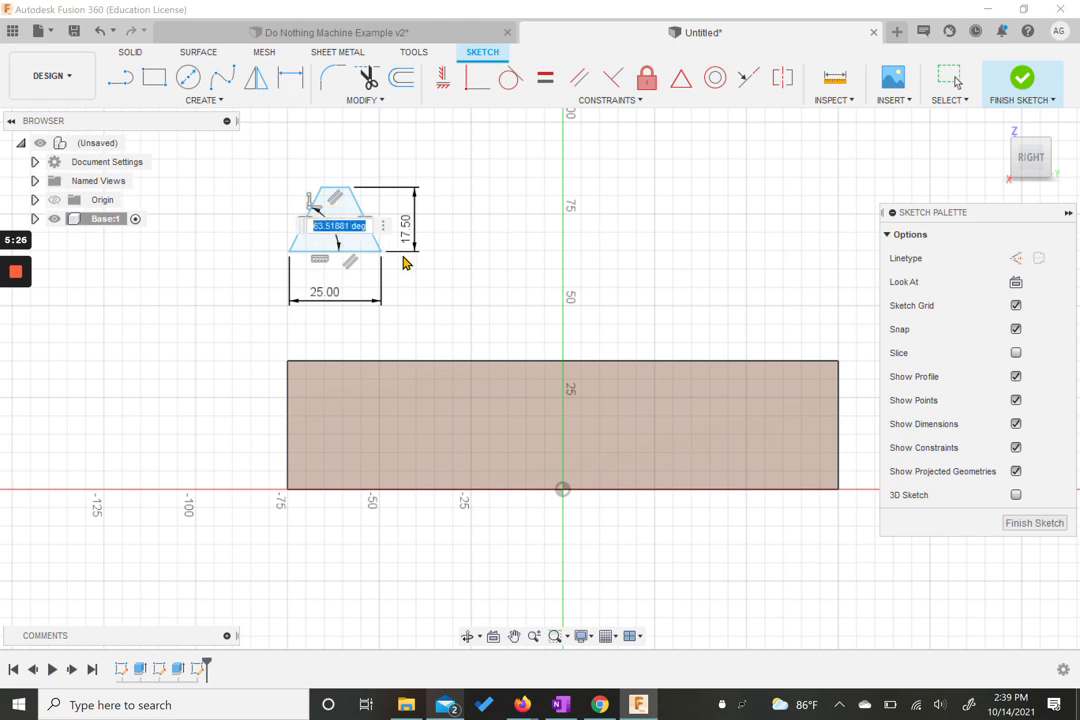
type("70")
key("Return")
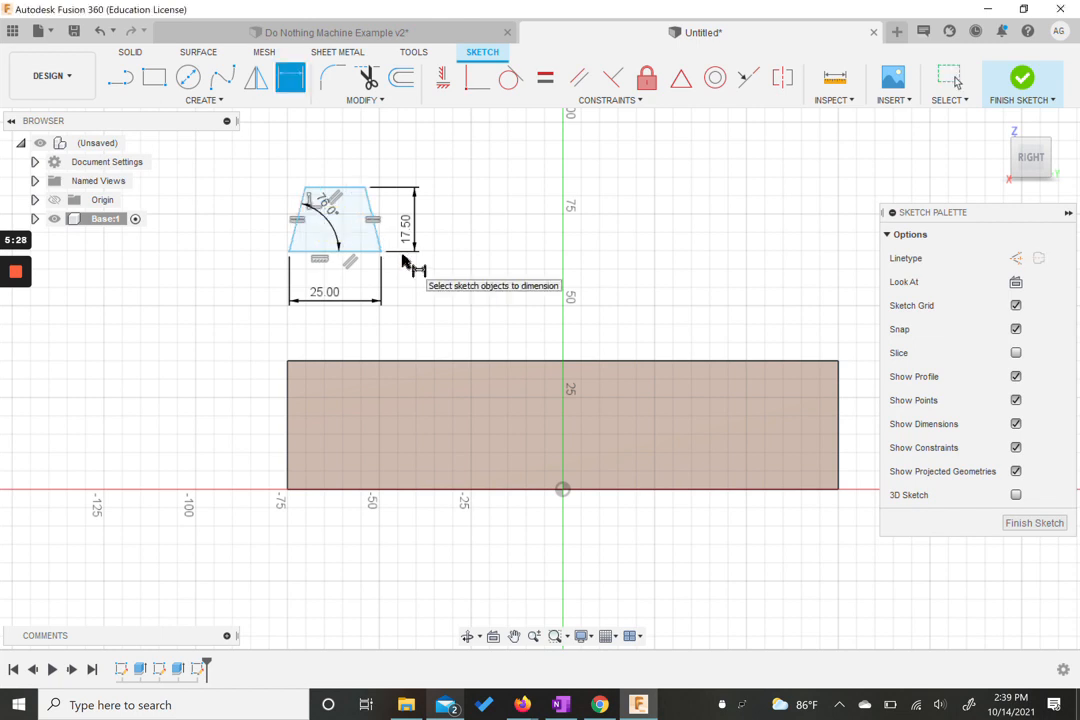
Center the trapezoid's top edge on the block's top edge with a Midpoint constraint and finish the sketch.
left_click(680, 77)
left_click(582, 362)
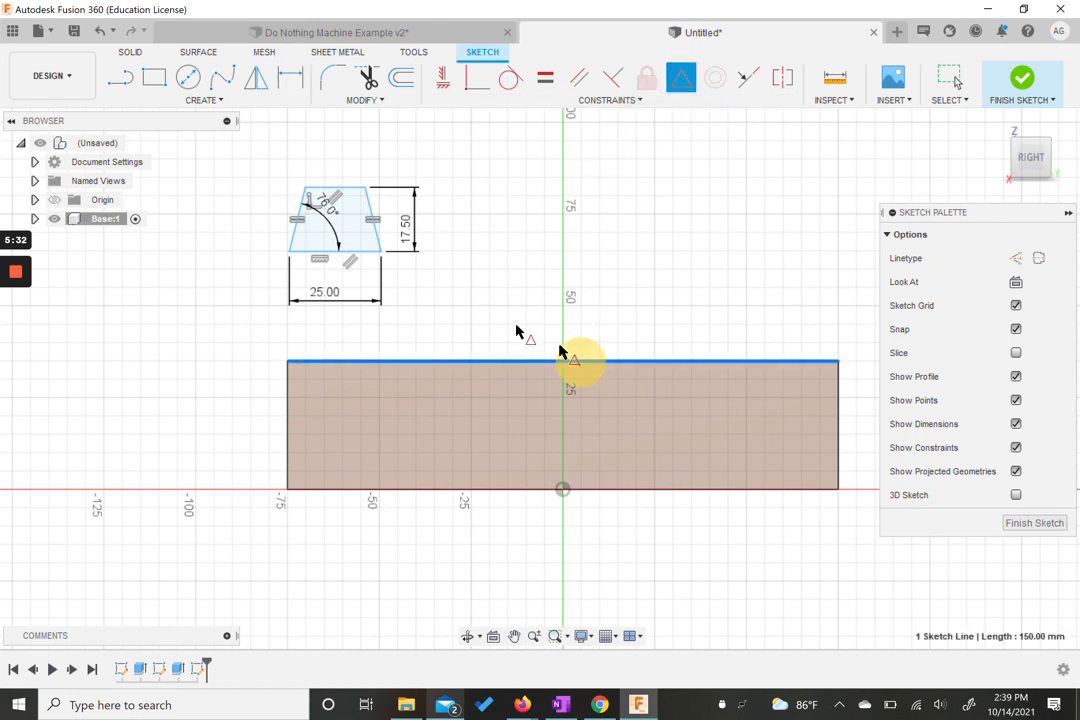
left_click(333, 193)
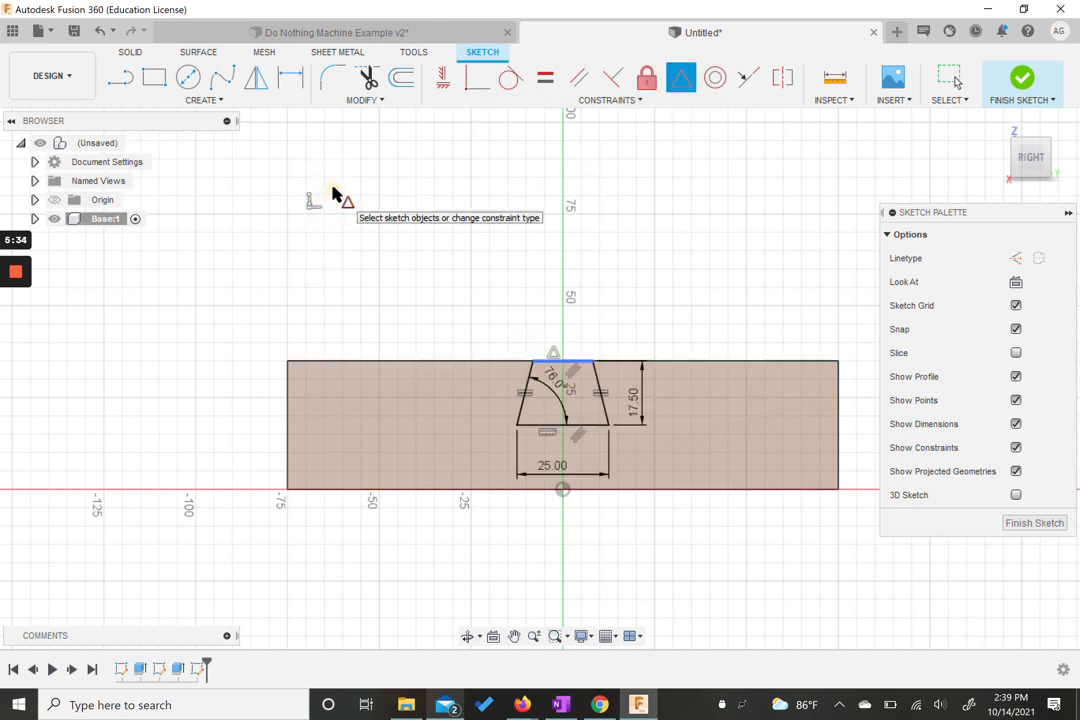
left_click(1017, 93)
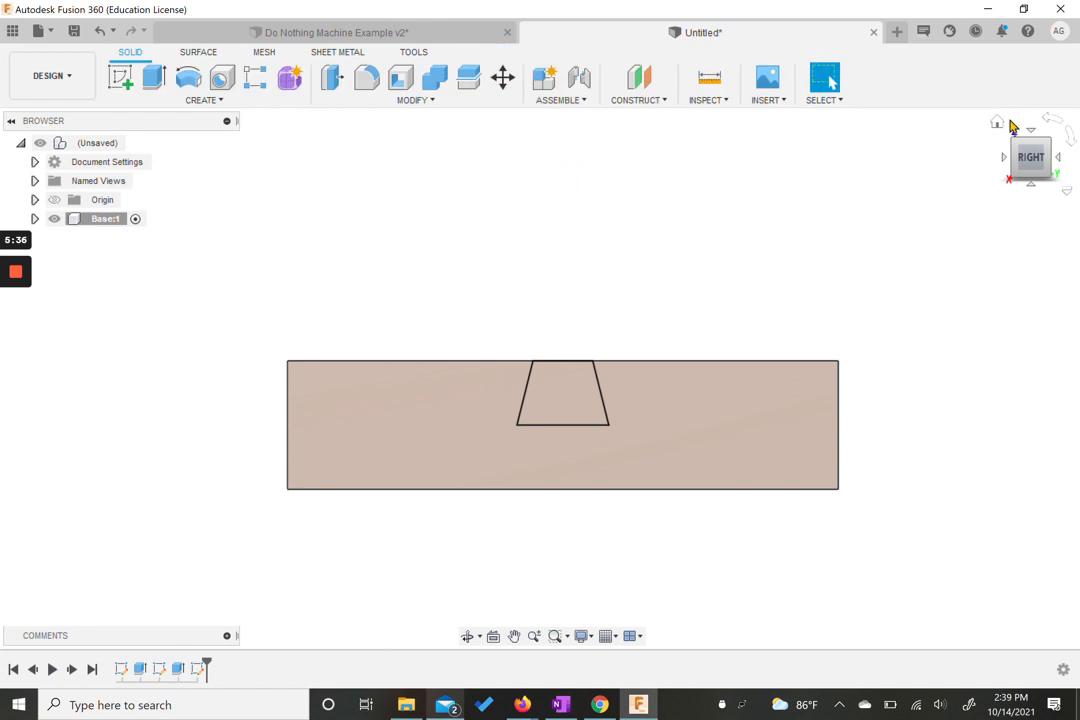
Extrude the right-face trapezoid as a cut with extent All, flipped to run through the block and cross the first slot.
left_click(998, 124)
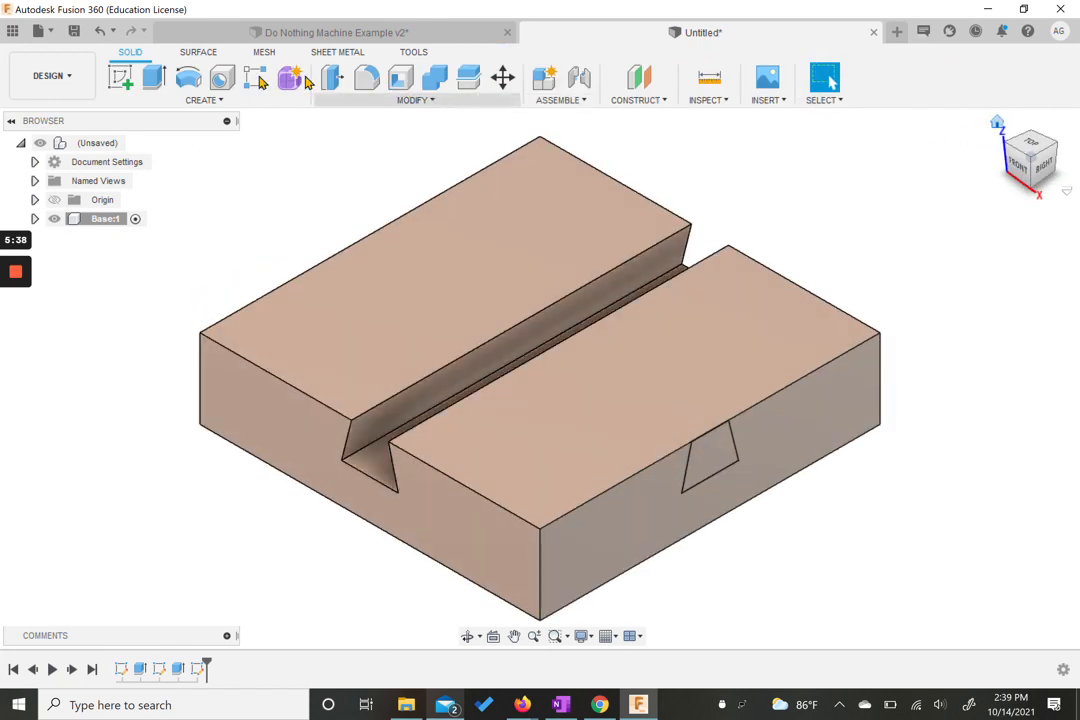
left_click(155, 78)
left_click(712, 452)
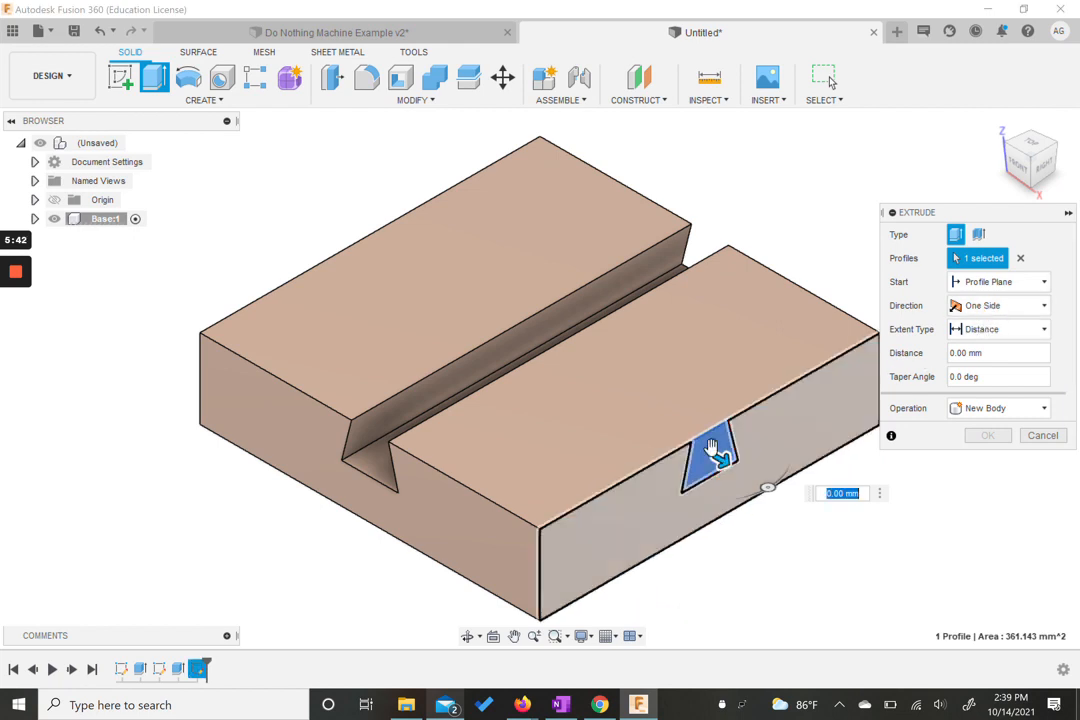
left_click(969, 339)
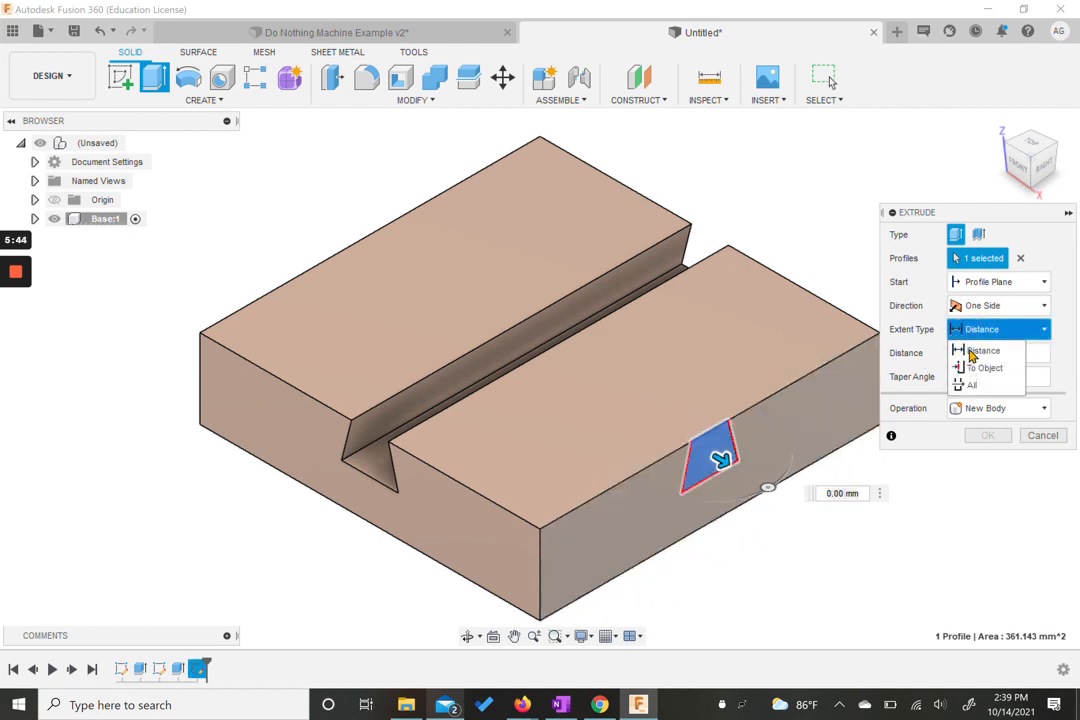
left_click(971, 386)
left_click(975, 408)
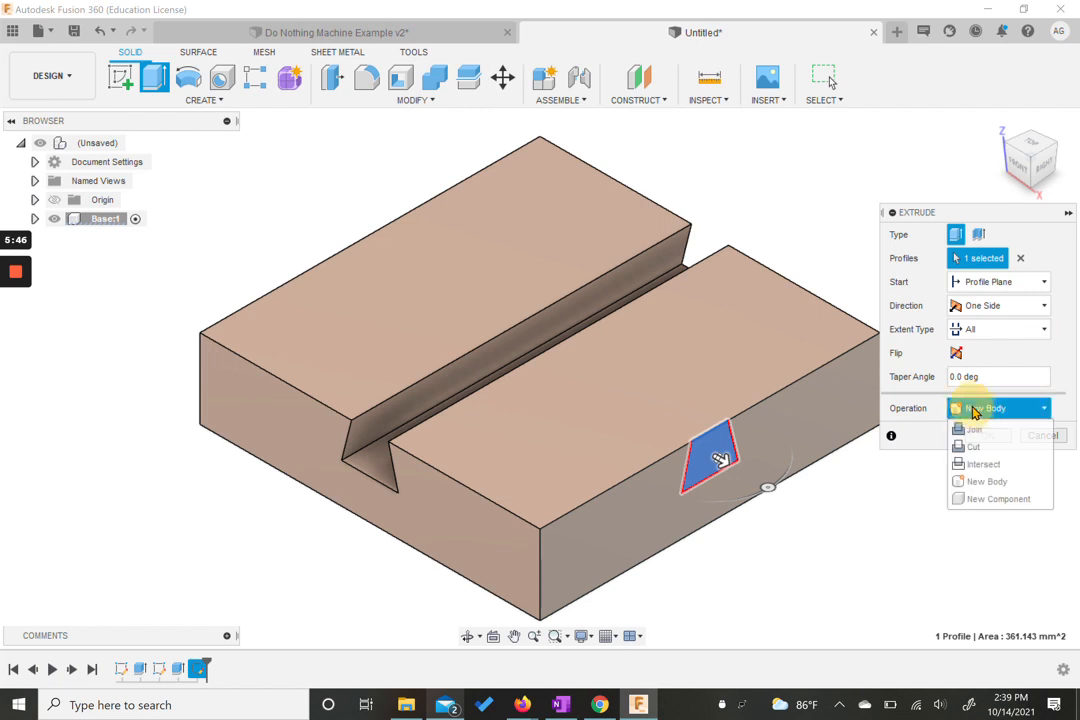
left_click(975, 452)
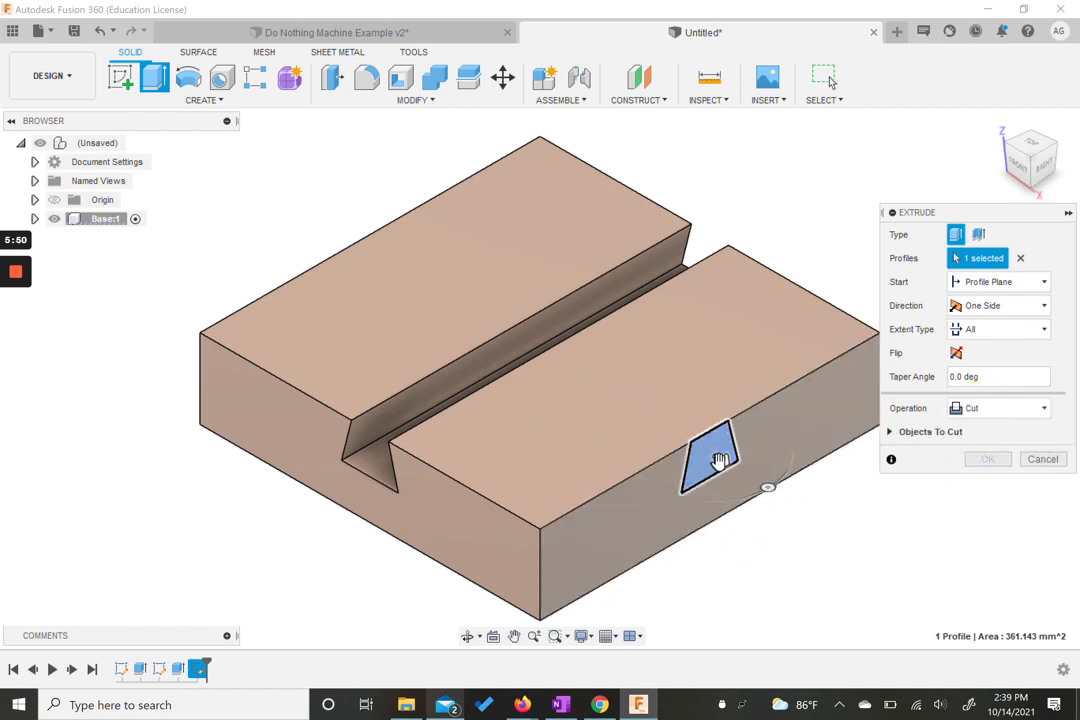
left_click(956, 354)
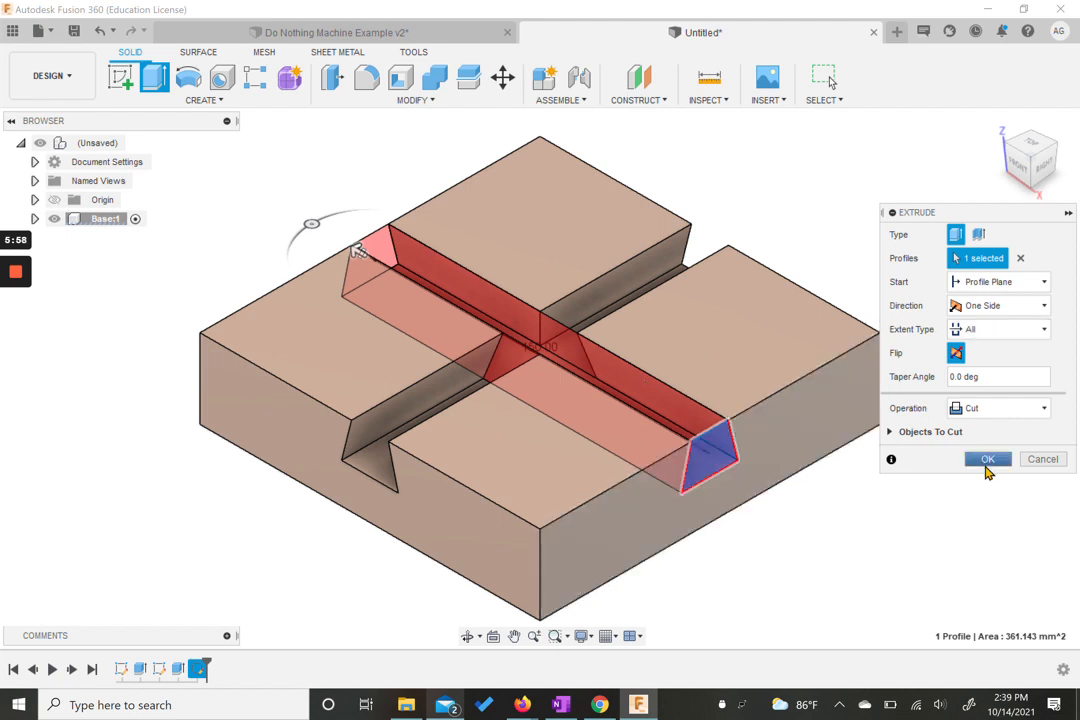
left_click(987, 461)
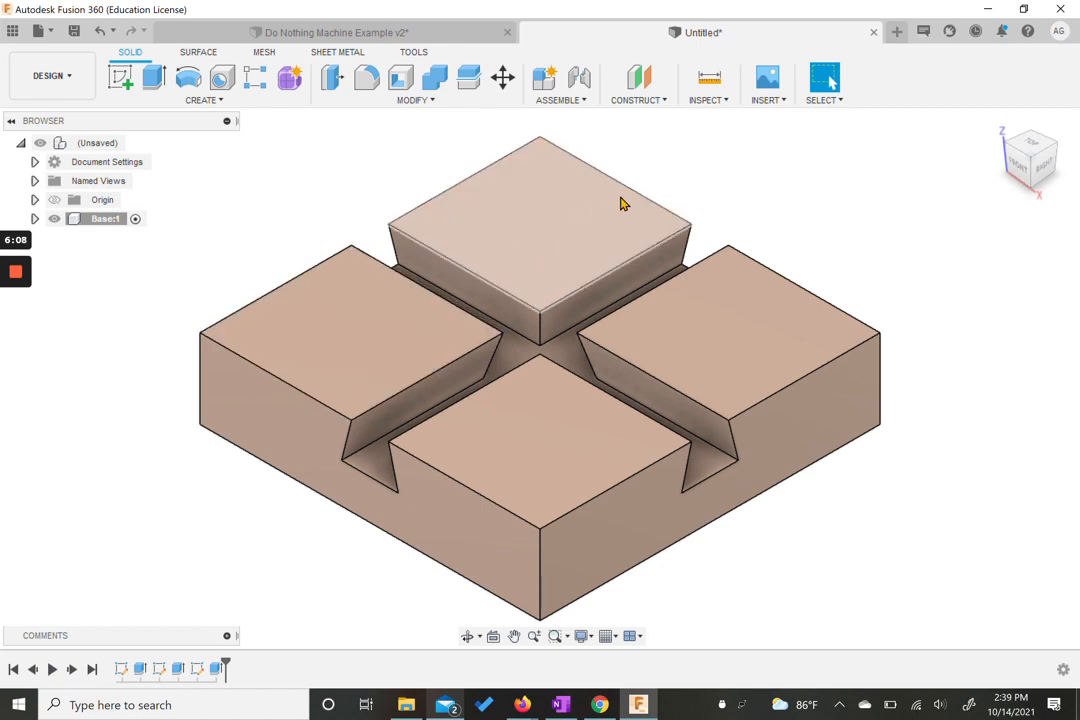
Fillet the eight outer top edges and the four vertical corner edges of the base with a 5 mm radius.
left_click(367, 80)
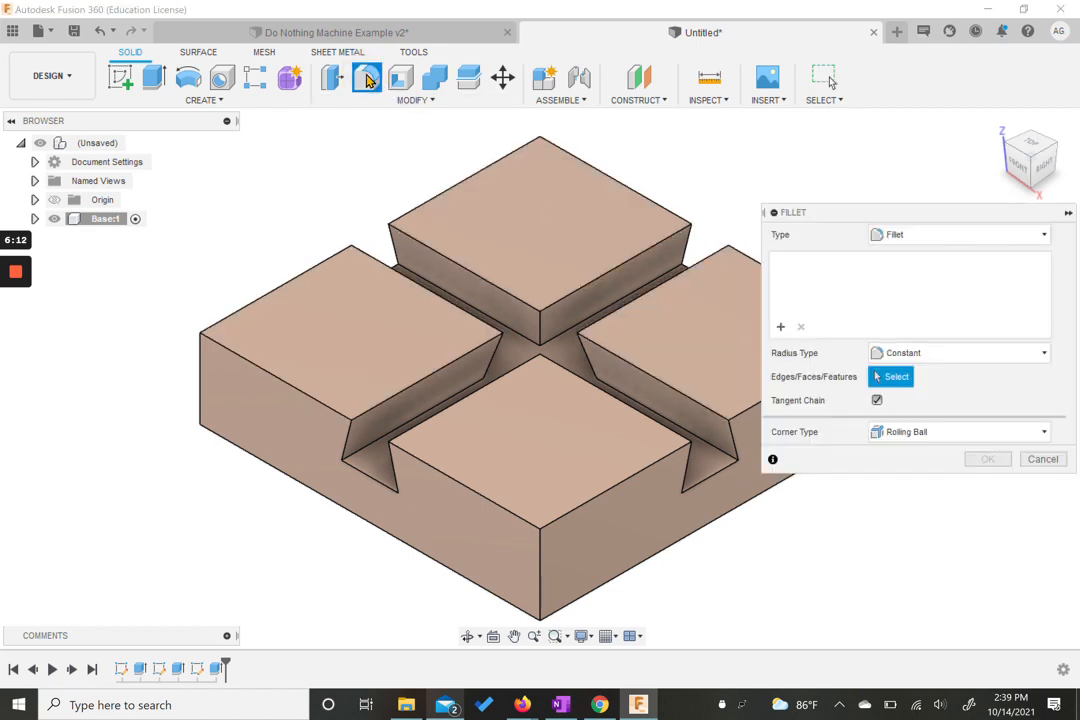
left_click(274, 291)
left_click(270, 374)
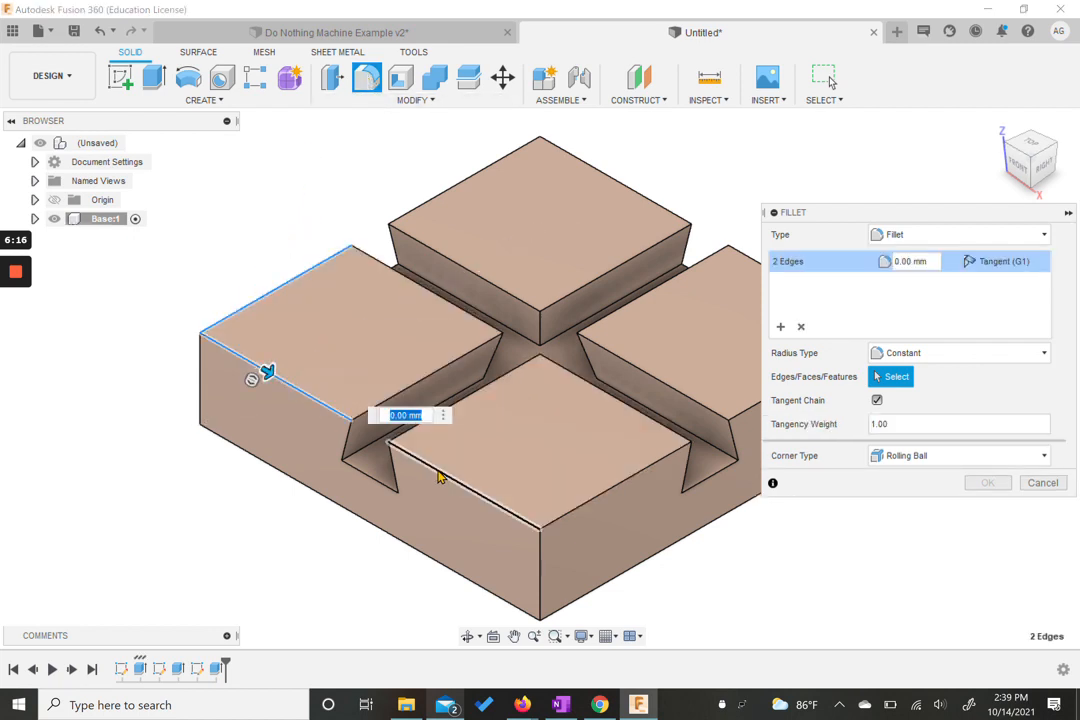
left_click(436, 466)
left_click(657, 467)
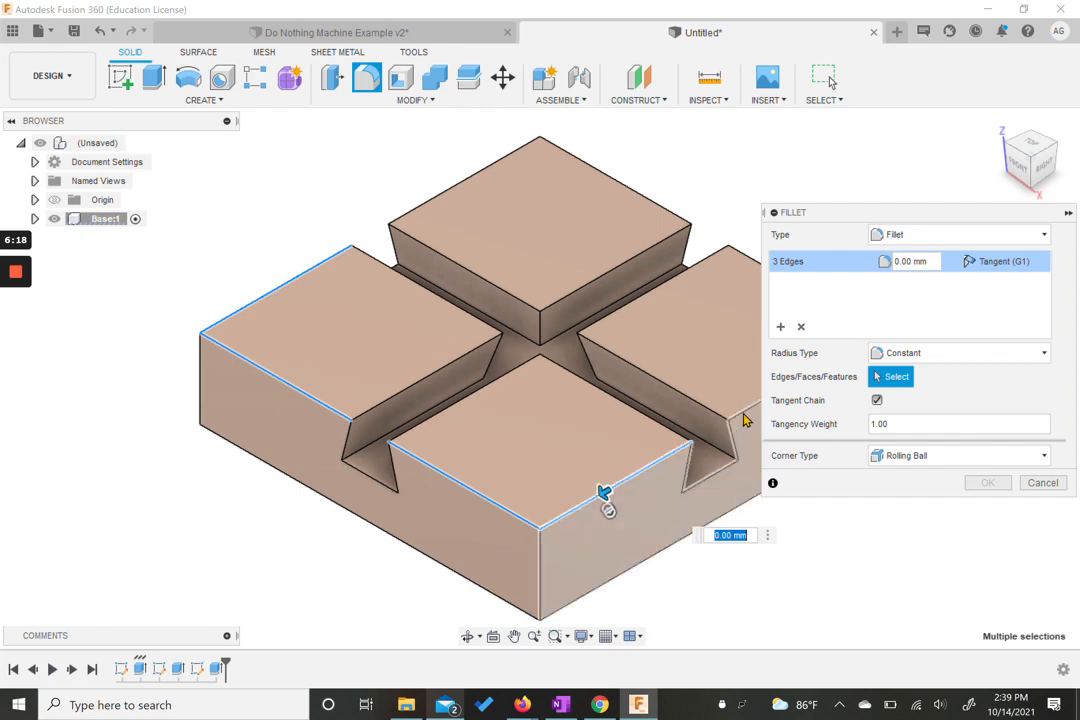
left_click(742, 411)
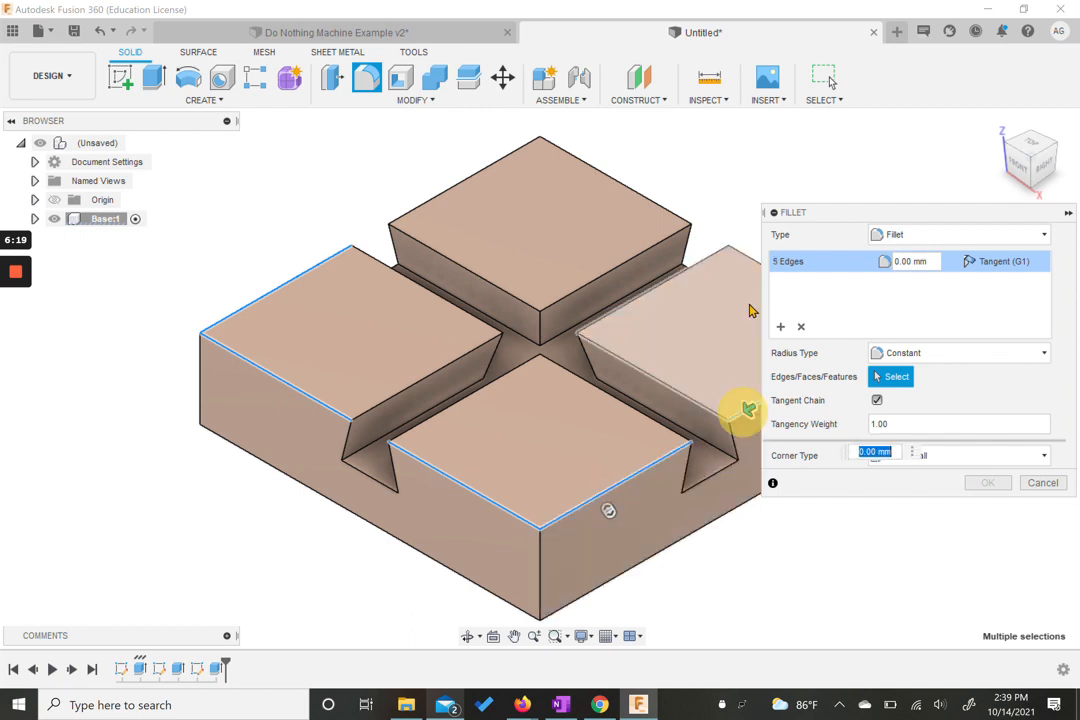
left_click(621, 183)
left_click(503, 159)
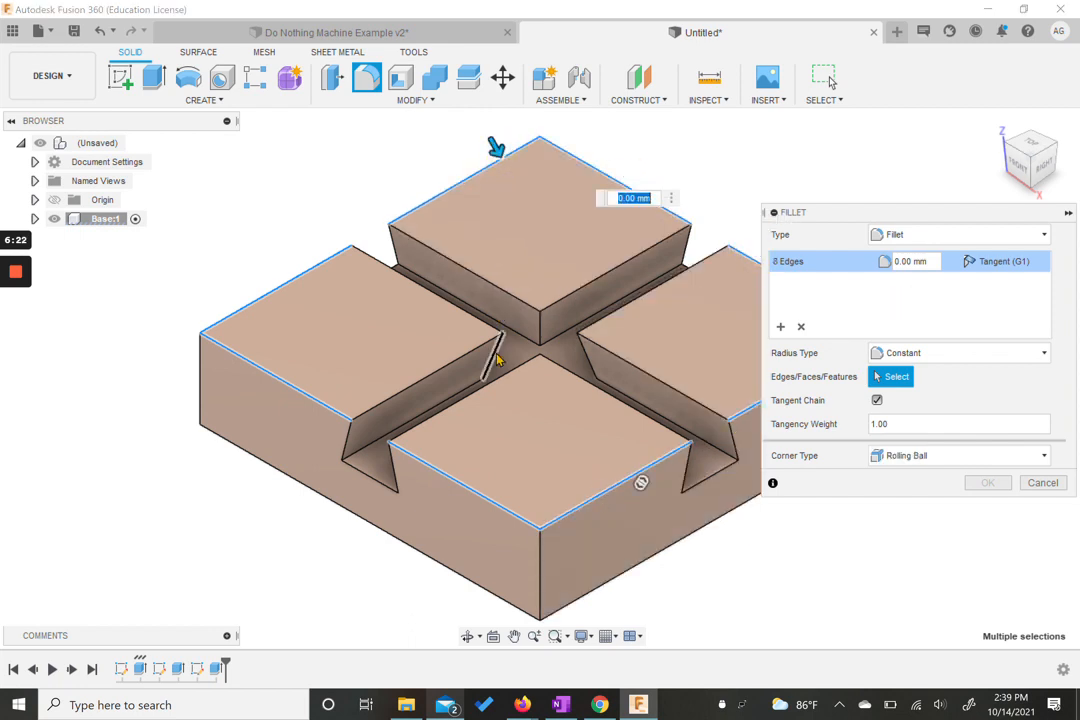
left_click(200, 378)
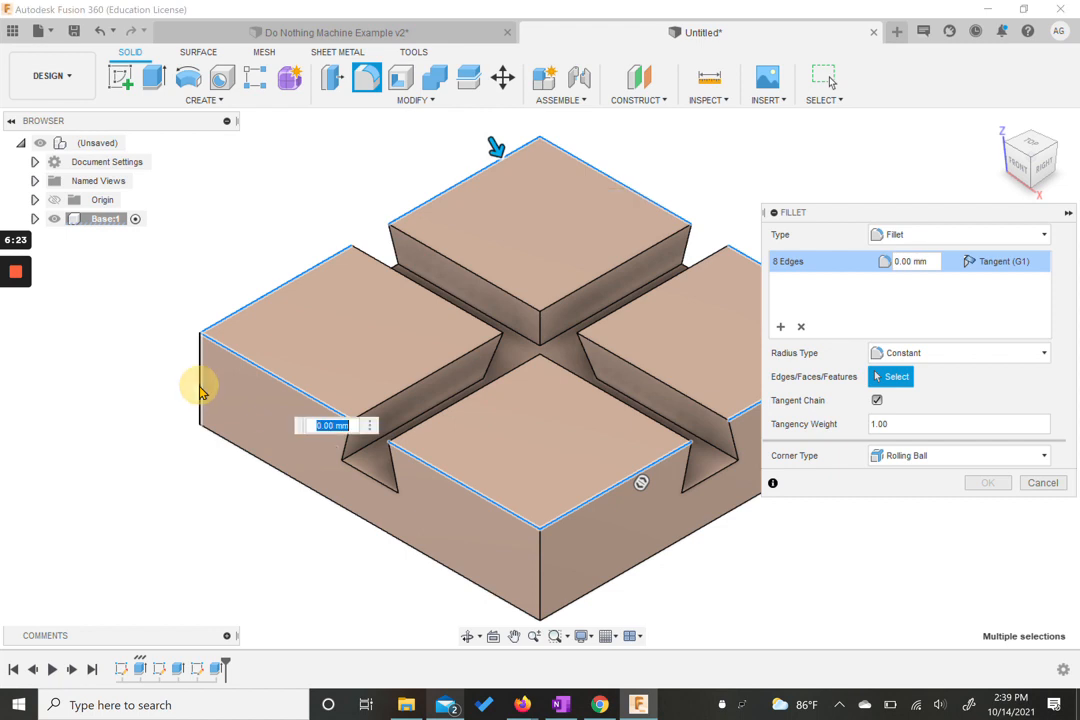
left_click(540, 550)
left_click(541, 175)
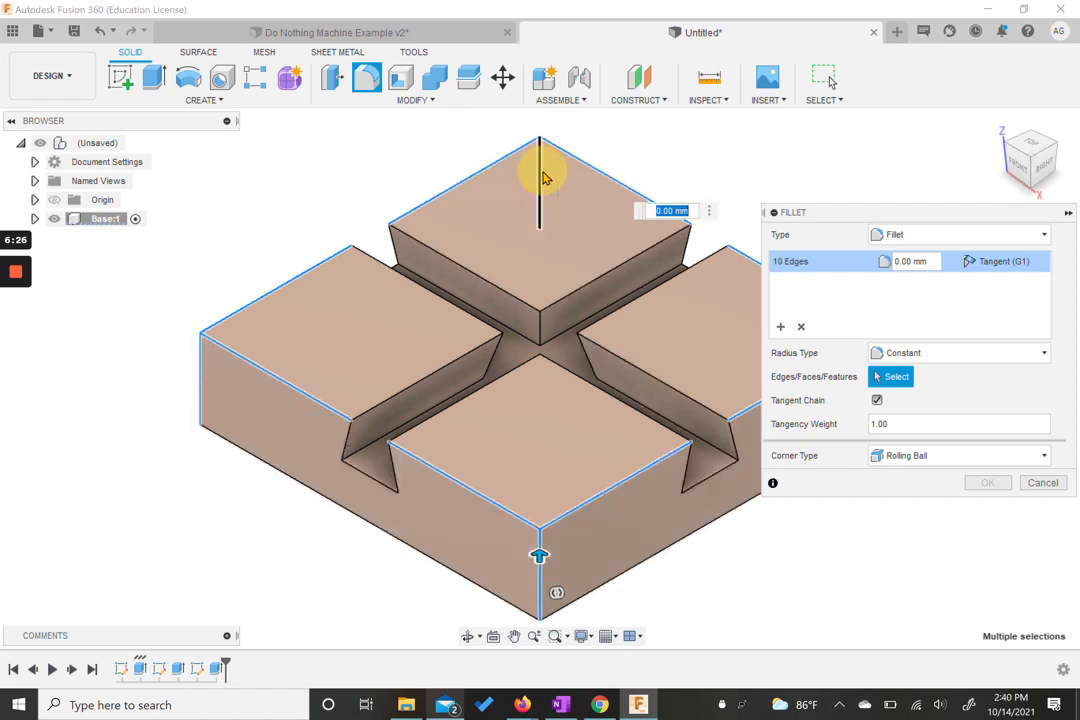
middle_click_drag(658, 289, 545, 301)
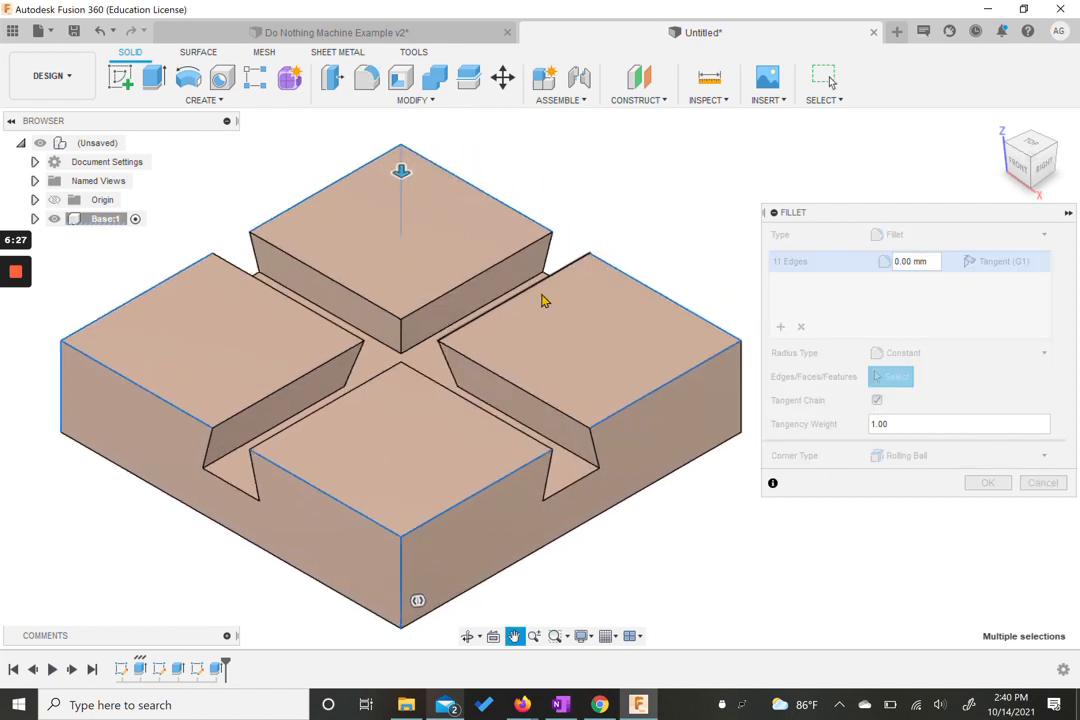
left_click(742, 372)
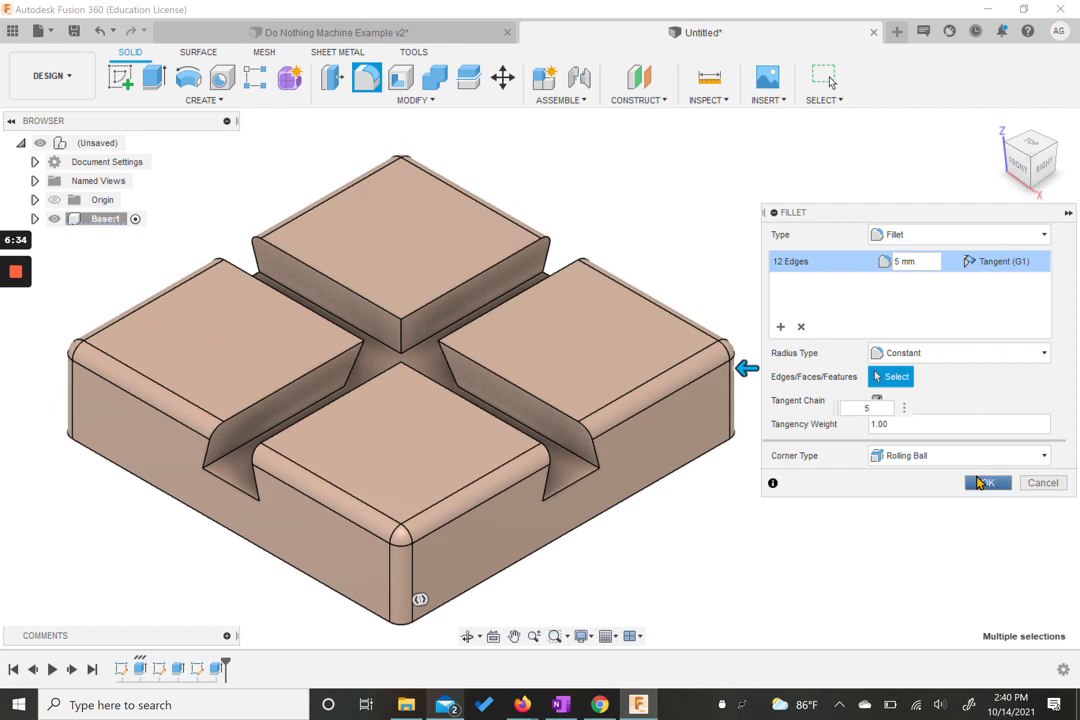
left_click(983, 485)
middle_click_drag(762, 414, 935, 396)
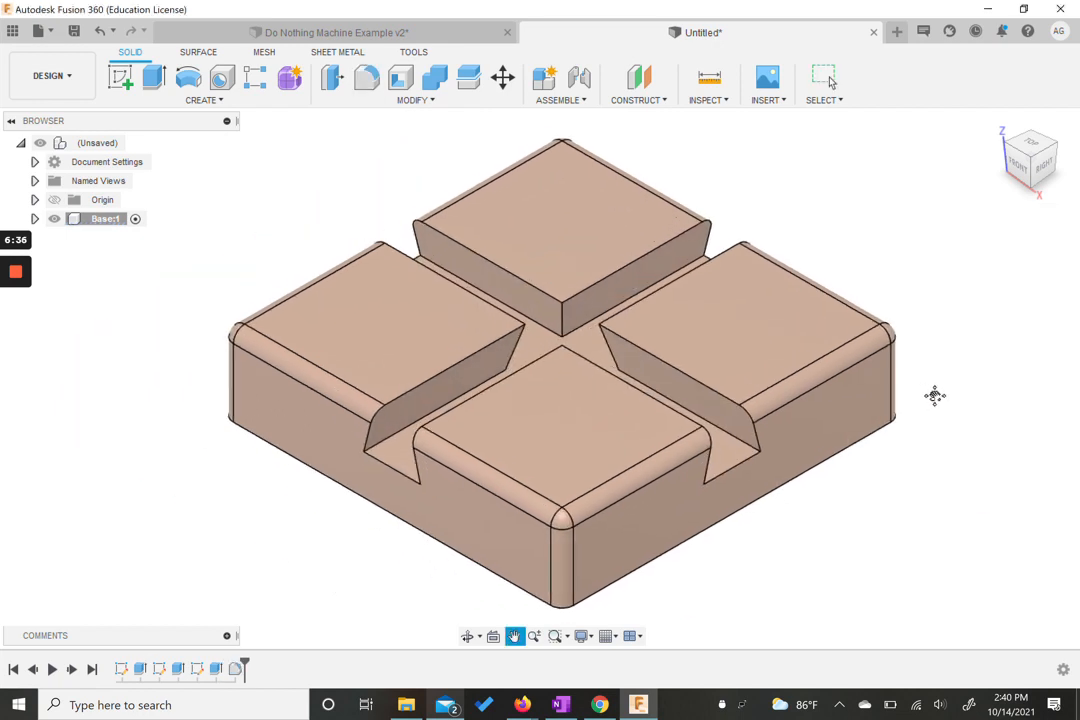
key("Escape")
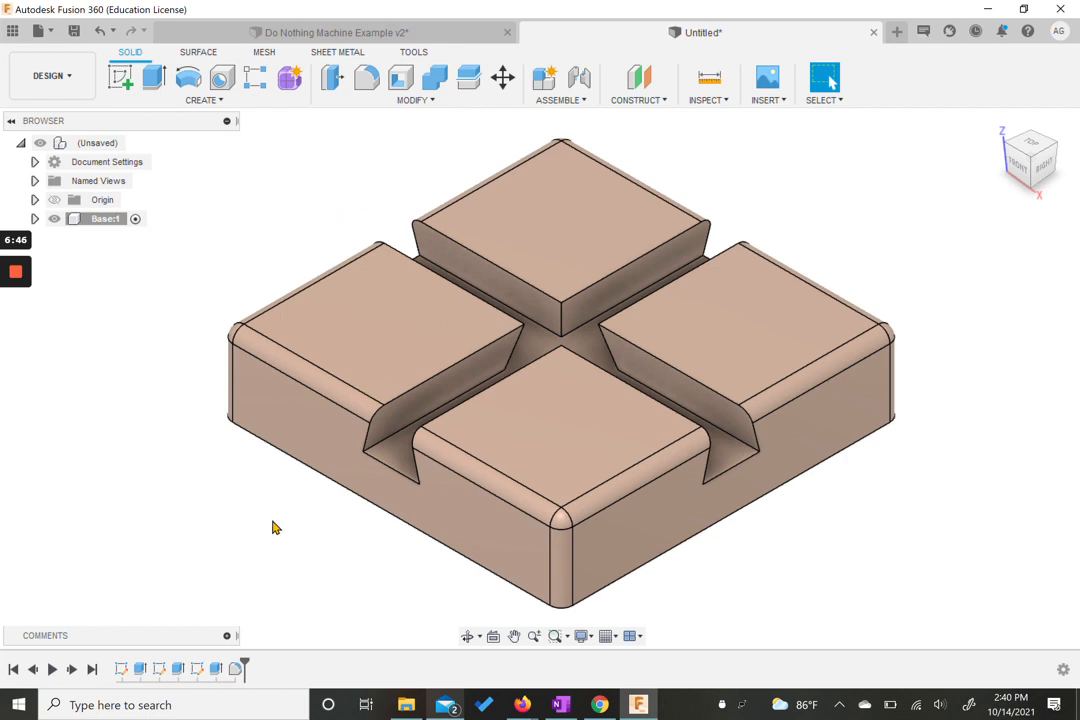
Create an internal standard component with the top-level assembly as its parent instead of Base, and activate it.
left_click(203, 100)
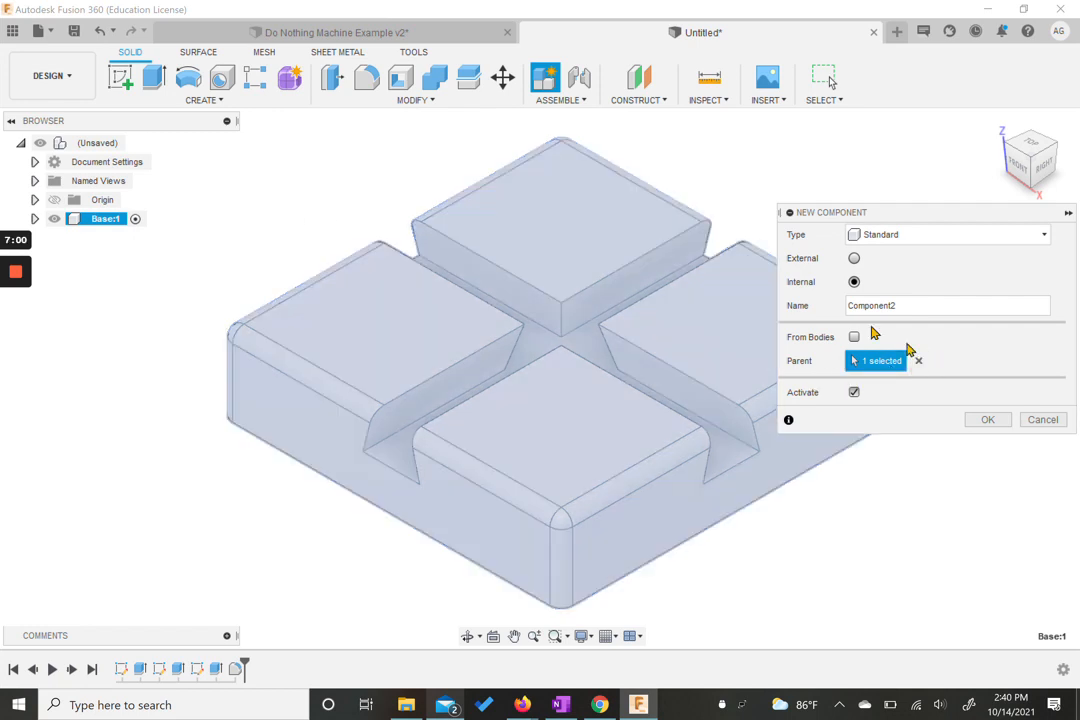
left_click(921, 363)
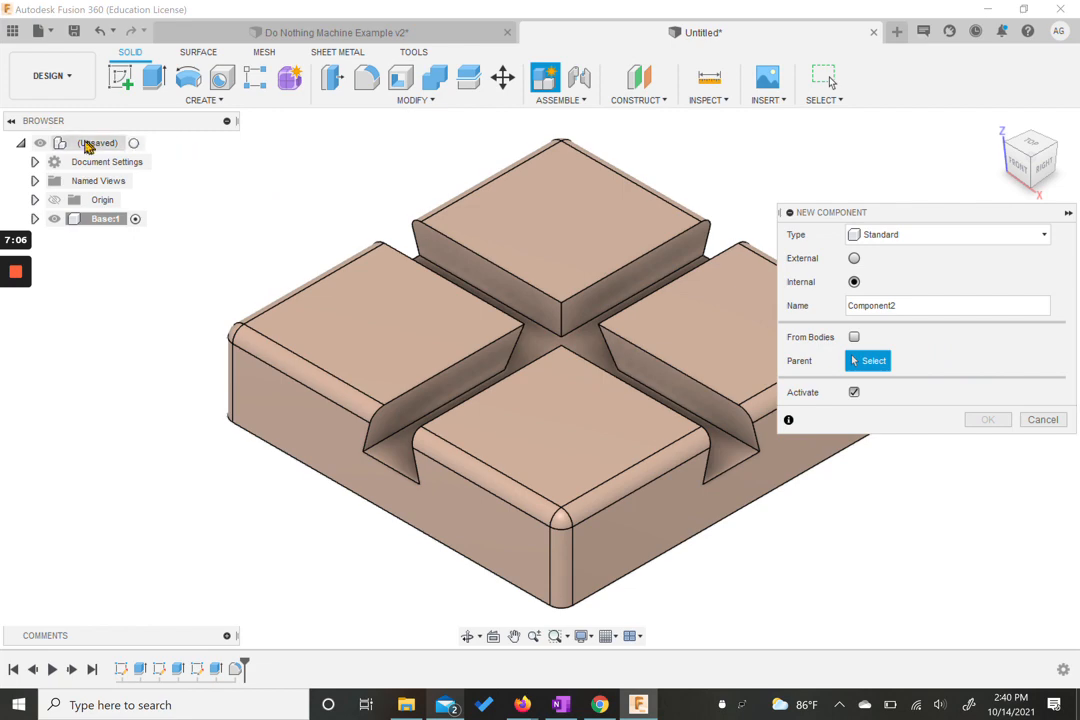
left_click(70, 145)
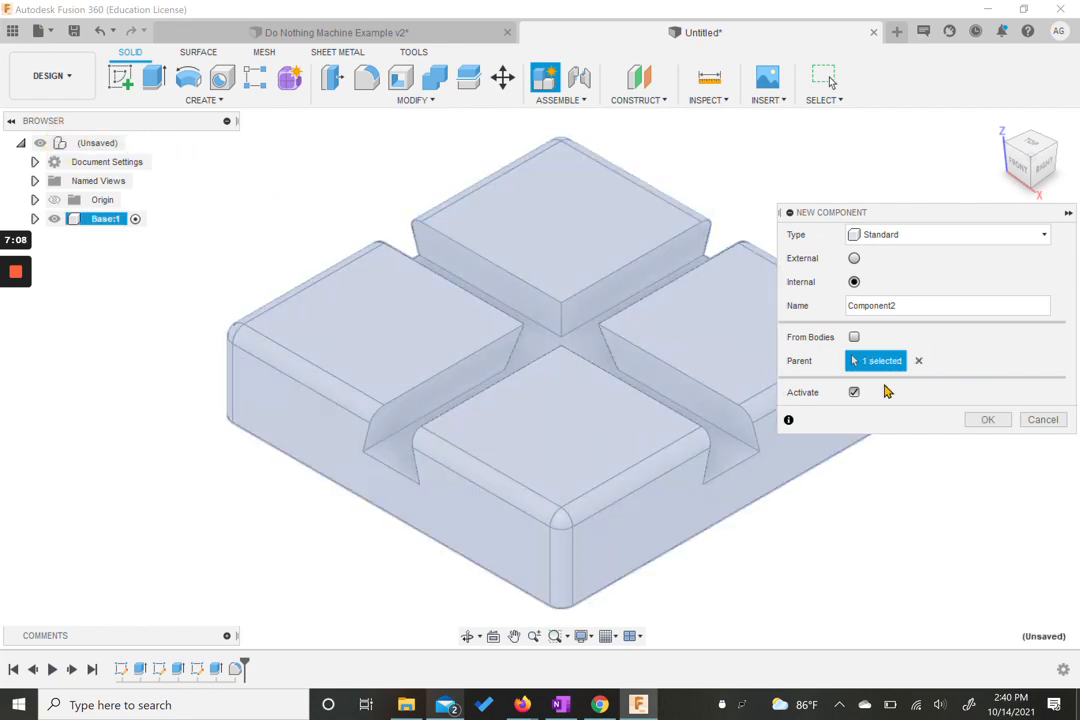
left_click(986, 419)
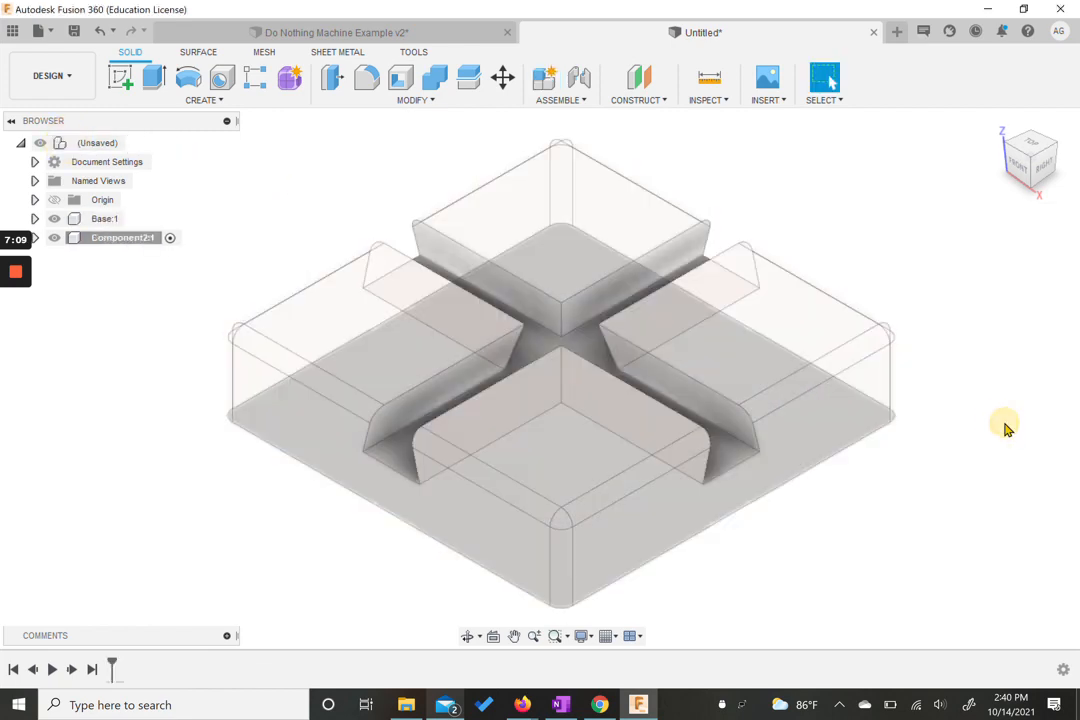
Set both the part name and the part number of the new component to Slider.
right_click(110, 245)
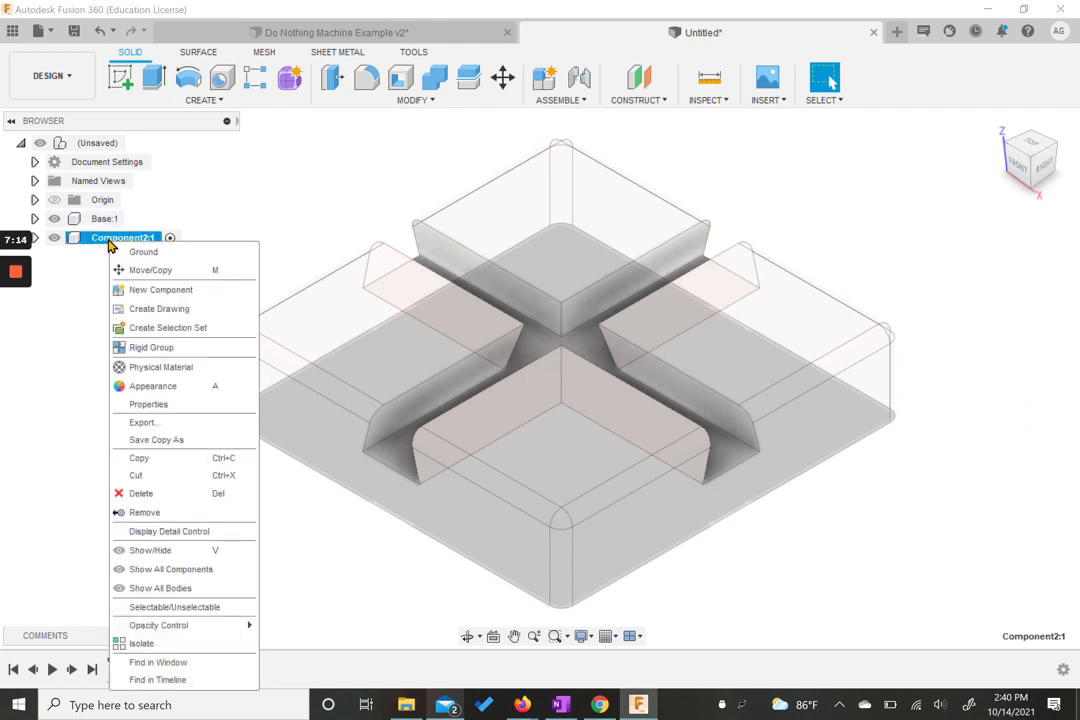
left_click(148, 404)
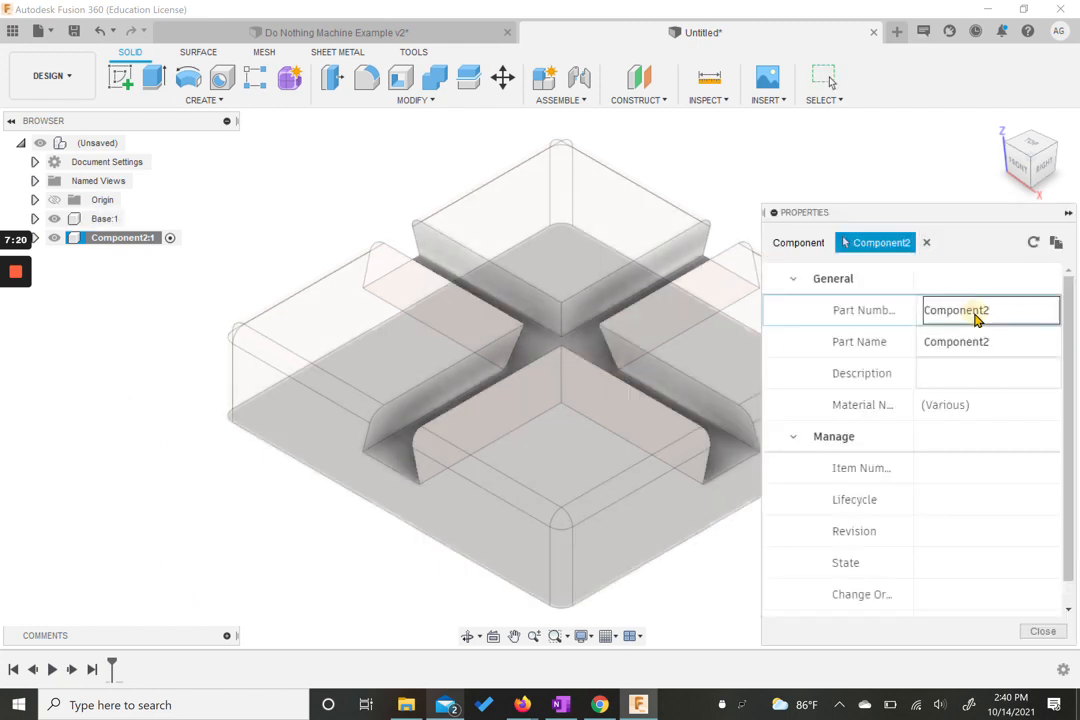
double_click(981, 347)
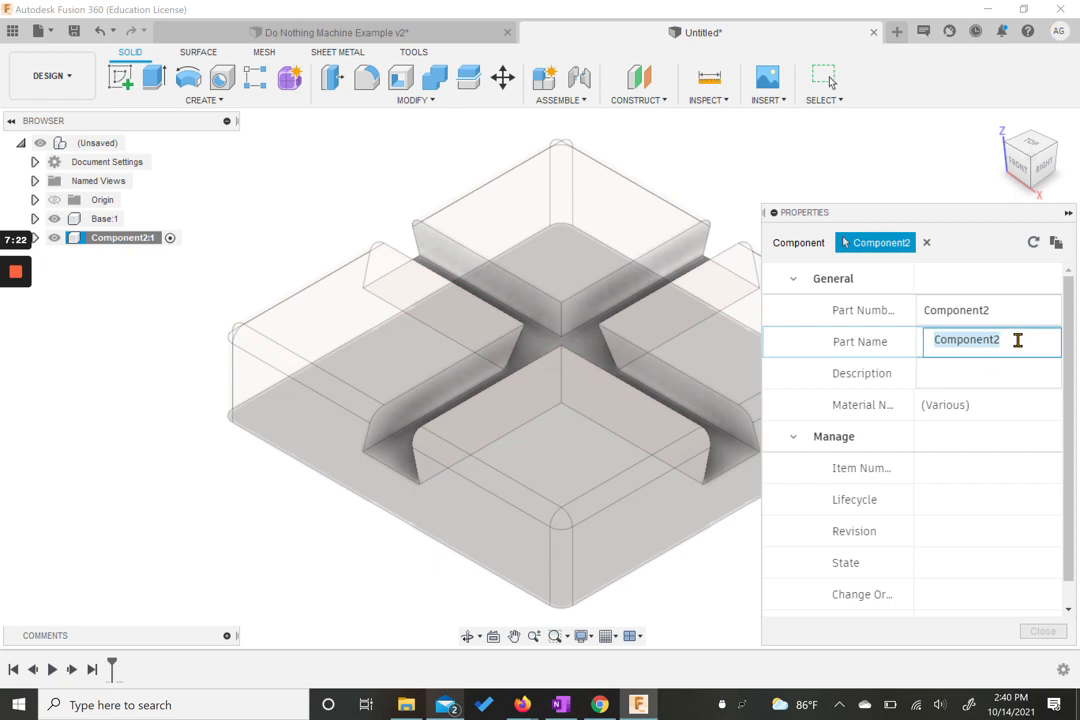
type("Slider")
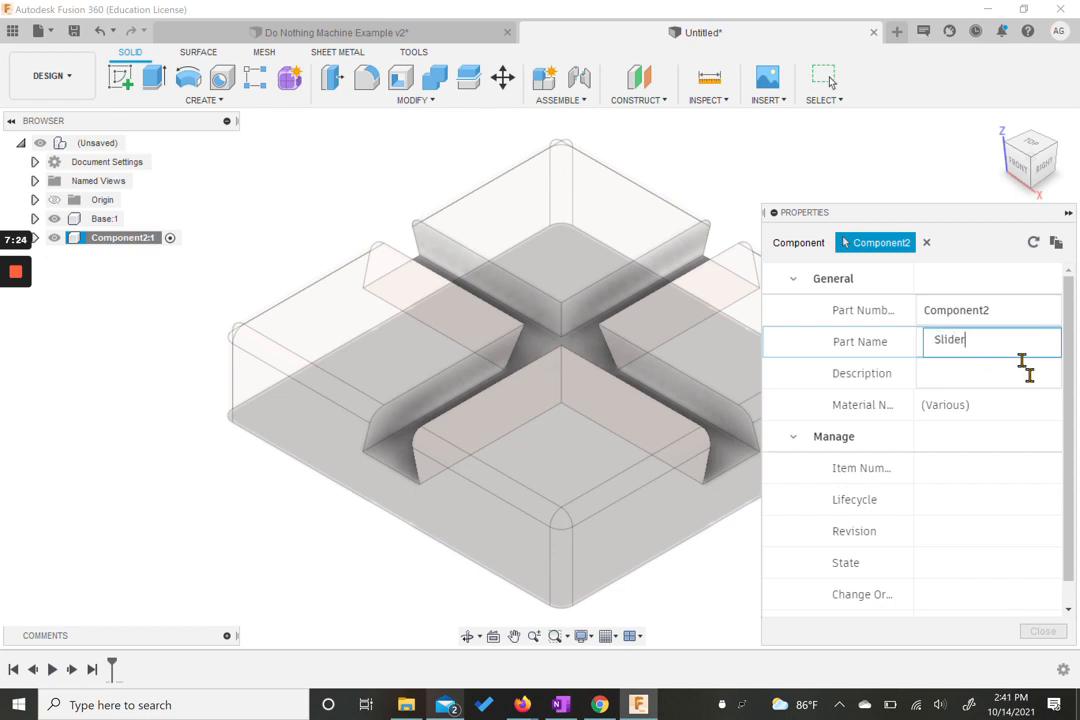
key("Return")
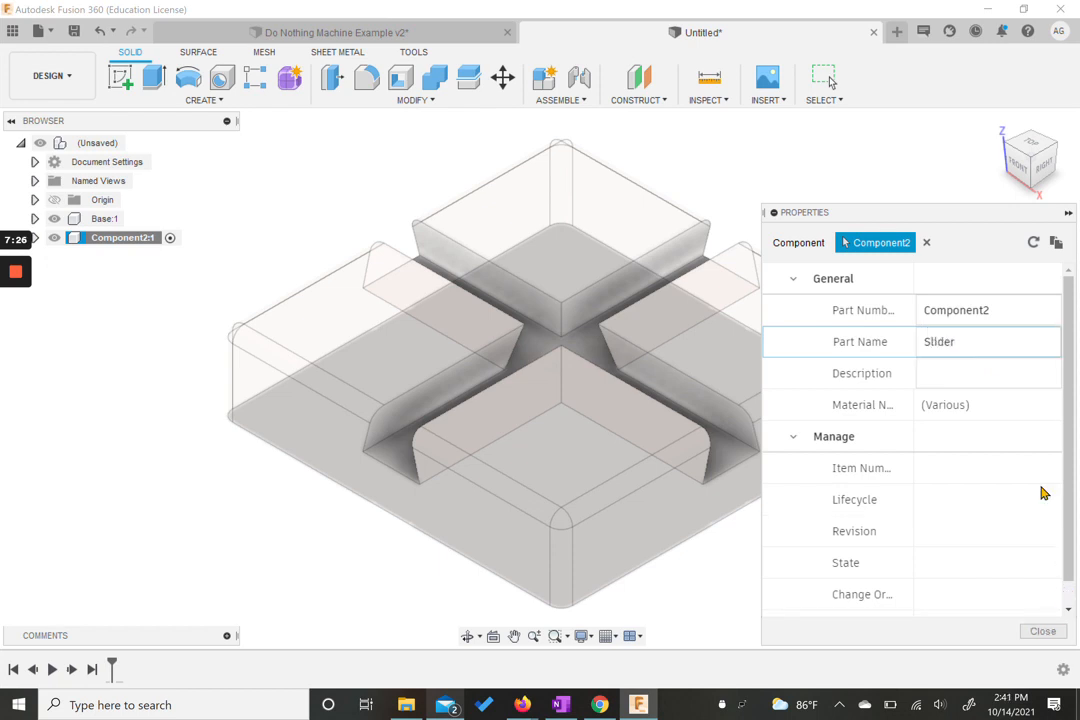
left_click(1000, 310)
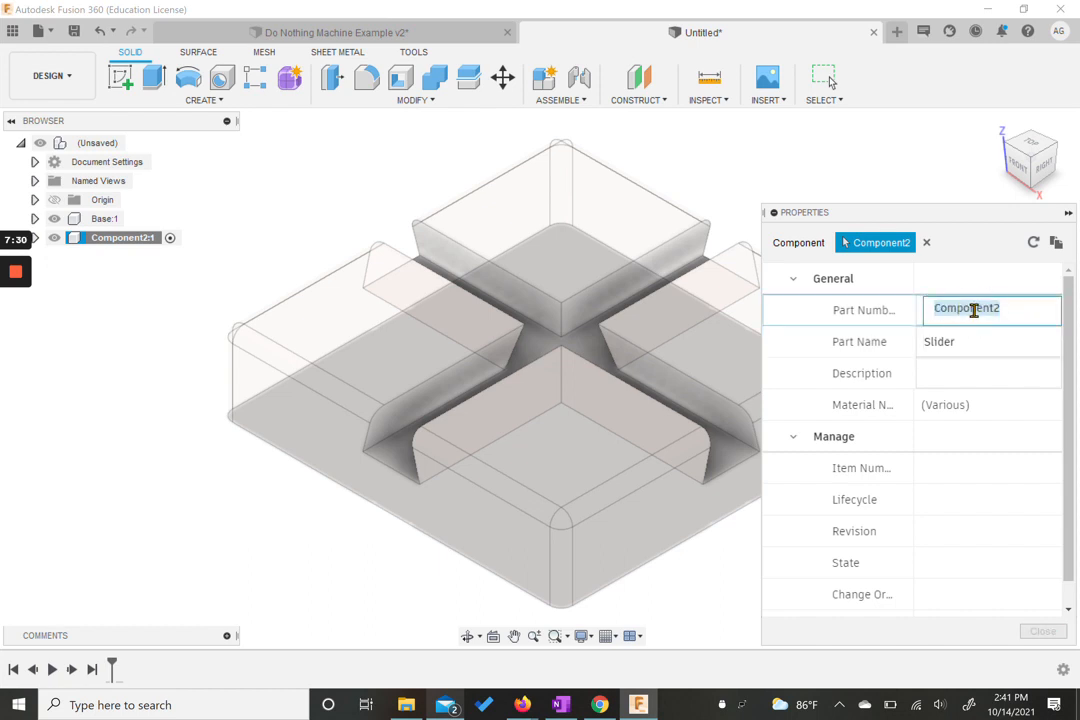
type("Slider")
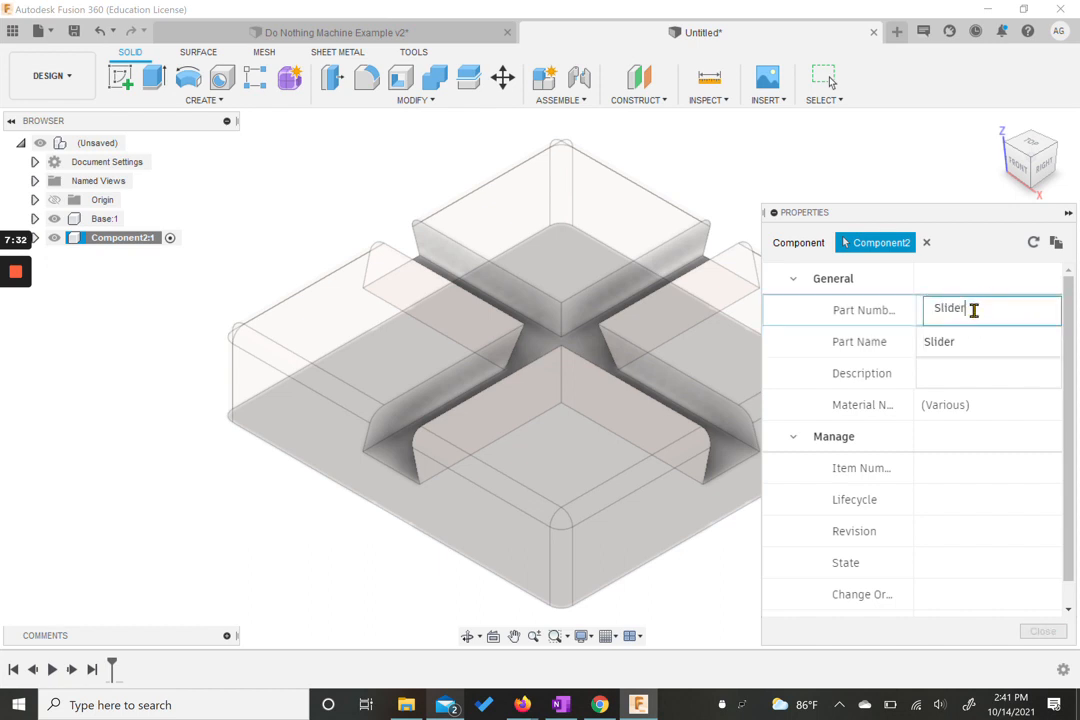
key("Return")
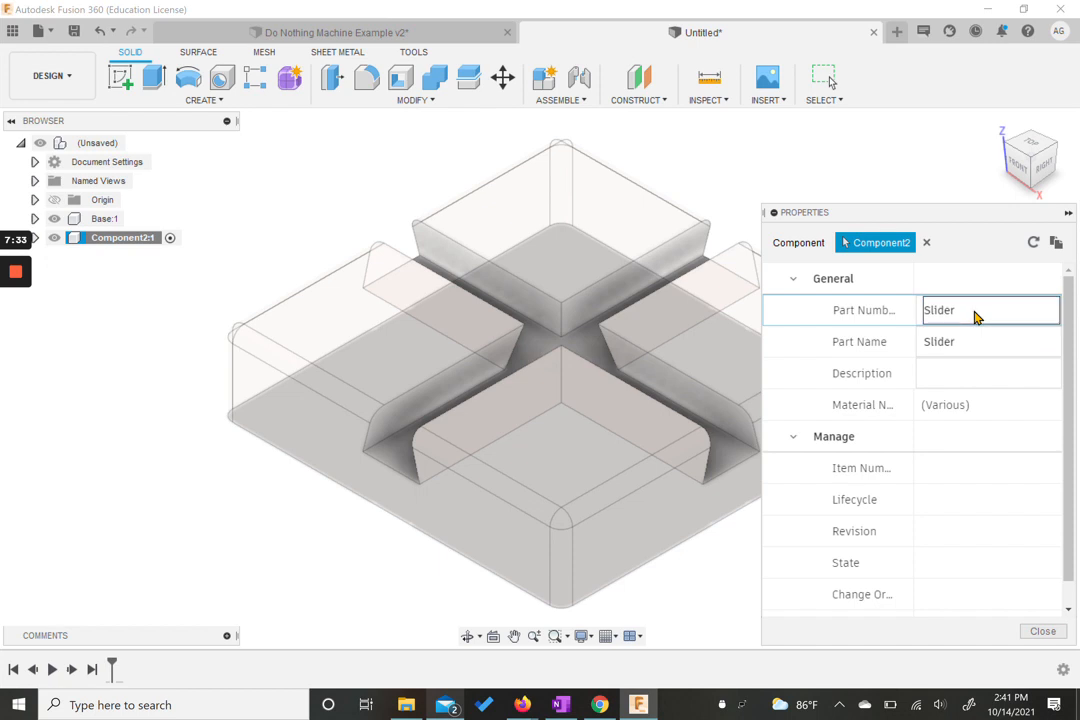
left_click(1043, 630)
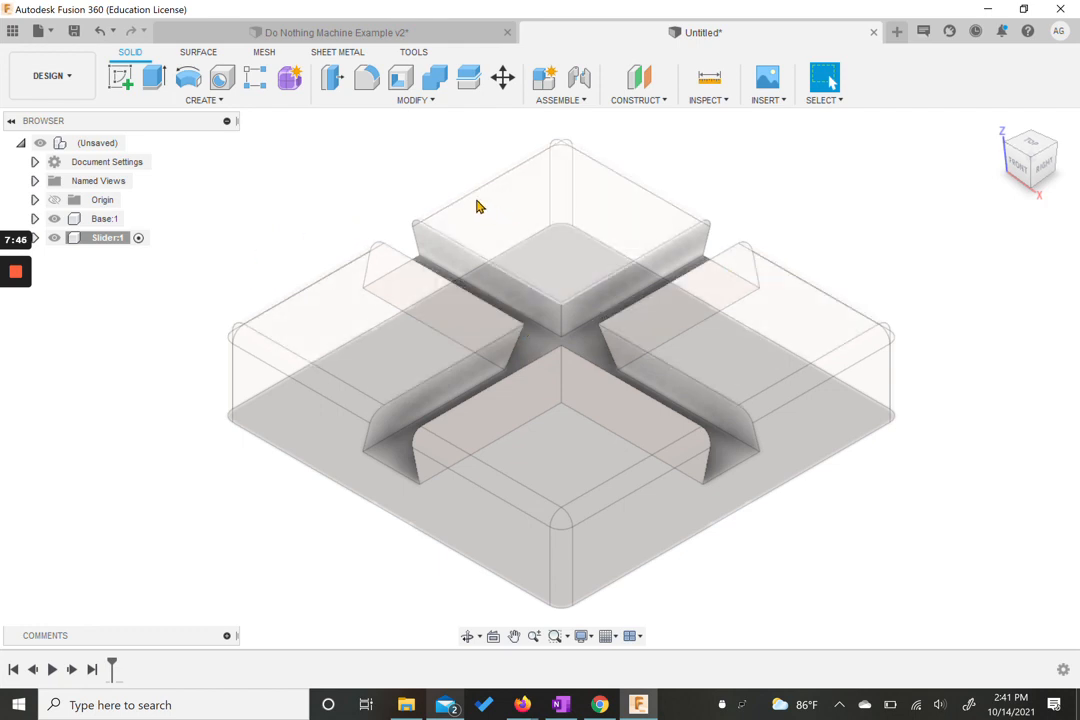
middle_click_drag(272, 217, 446, 214)
scroll(378, 215, "up", 3)
scroll(378, 215, "down", 4)
scroll(378, 215, "down", 4)
scroll(446, 214, "down", 1)
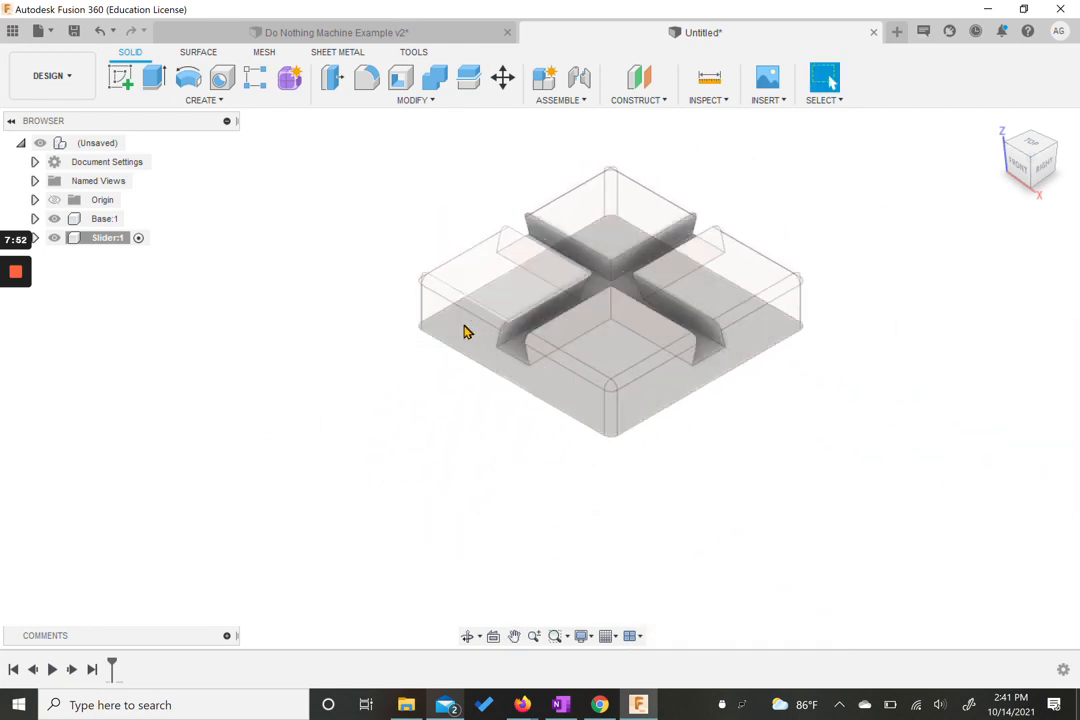
middle_click_drag(328, 301, 554, 359)
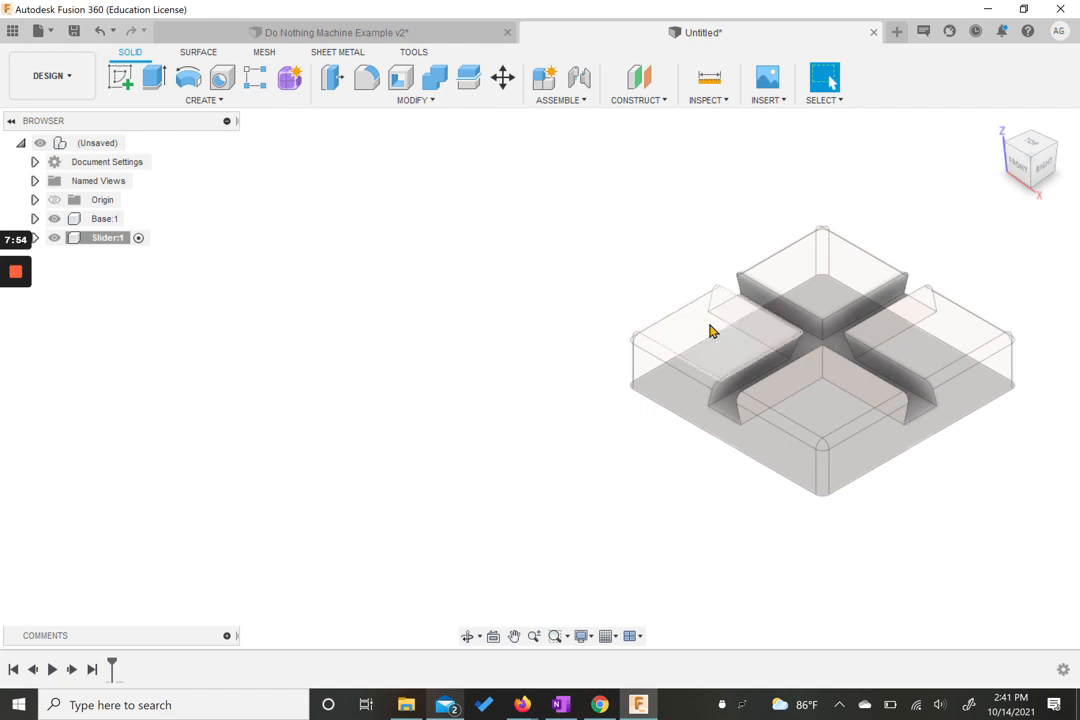
middle_click_drag(680, 324, 565, 333)
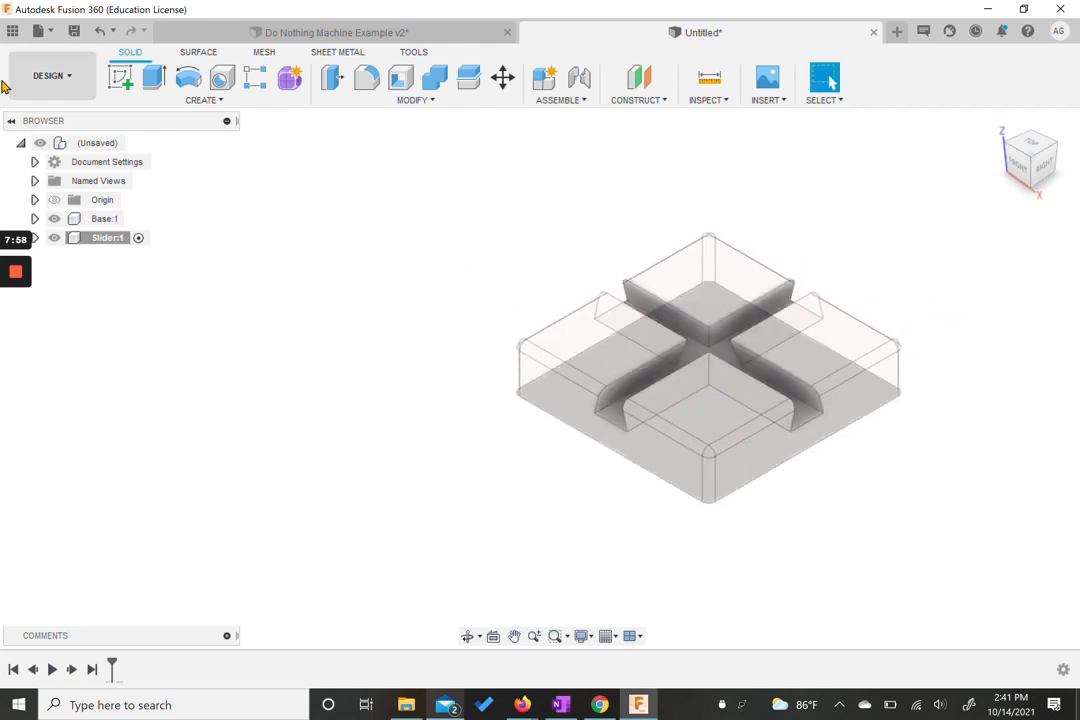
left_click(112, 32)
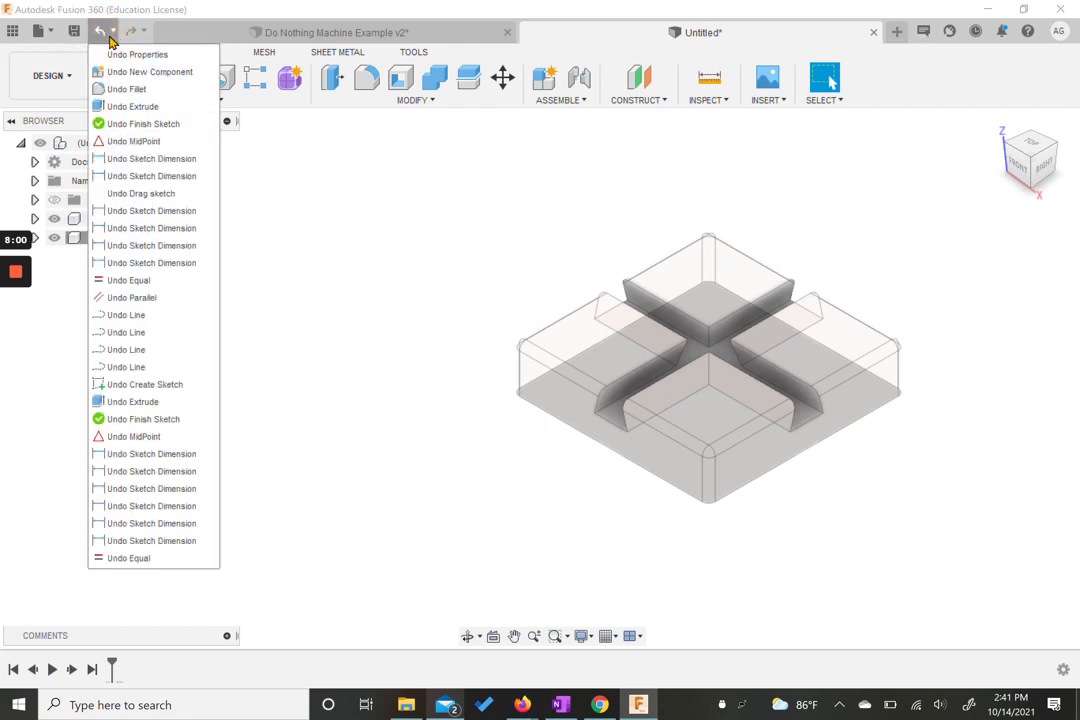
left_click(100, 32)
left_click(131, 31)
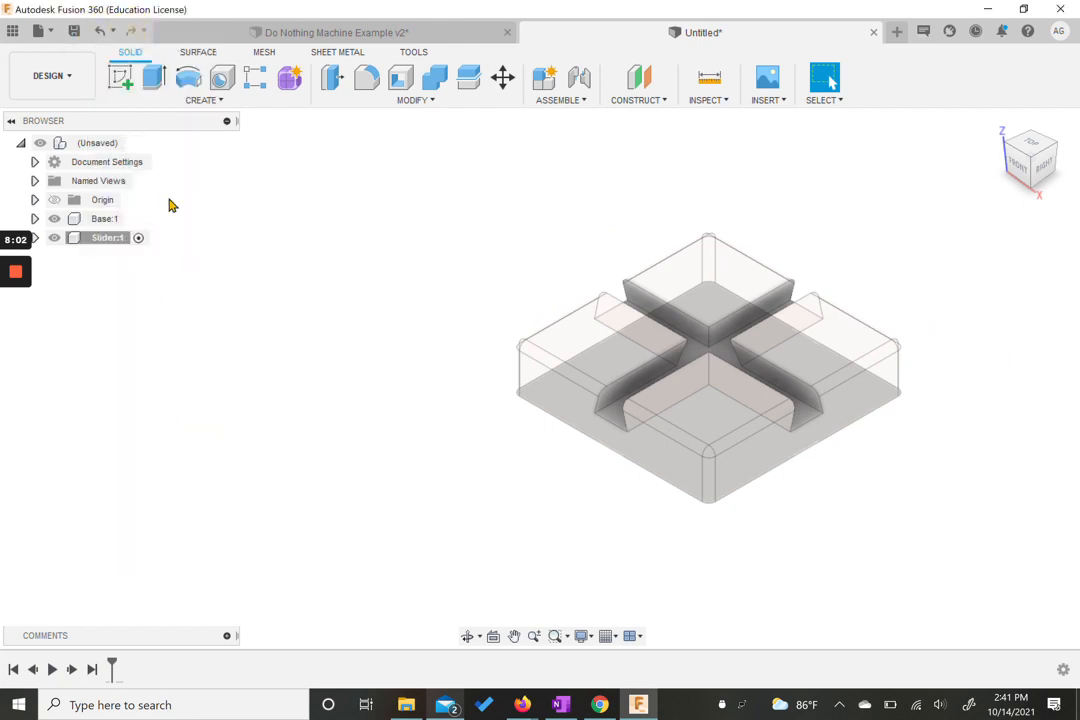
Ground the Base component so it stays fixed in place, and clear the selection.
right_click(87, 219)
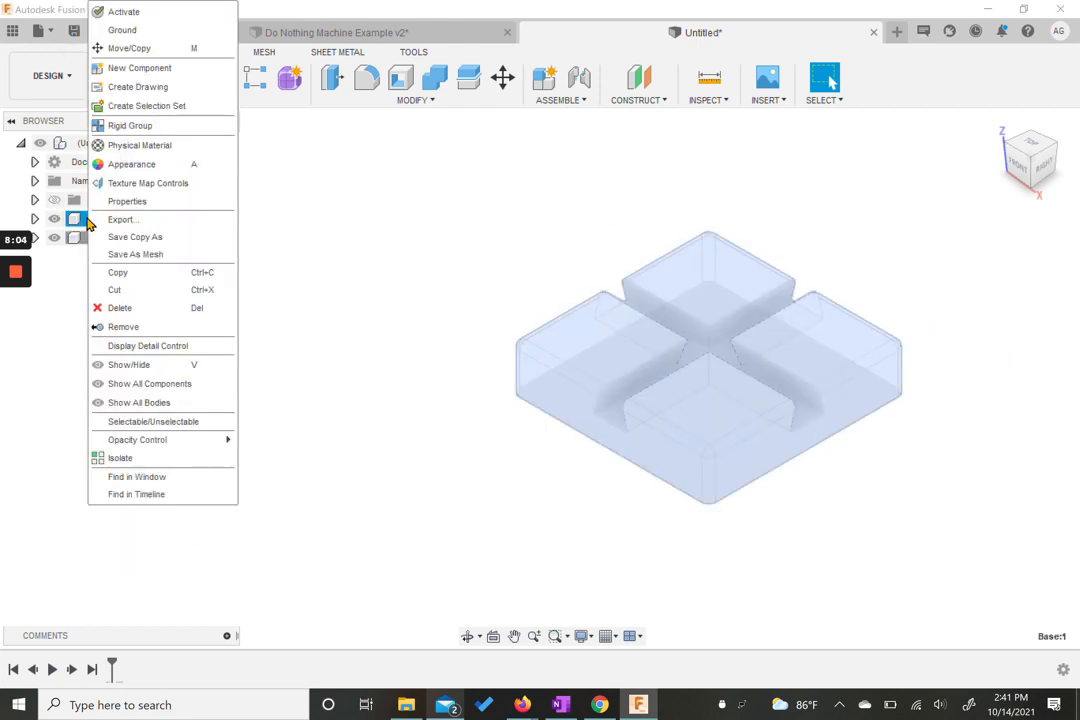
left_click(122, 30)
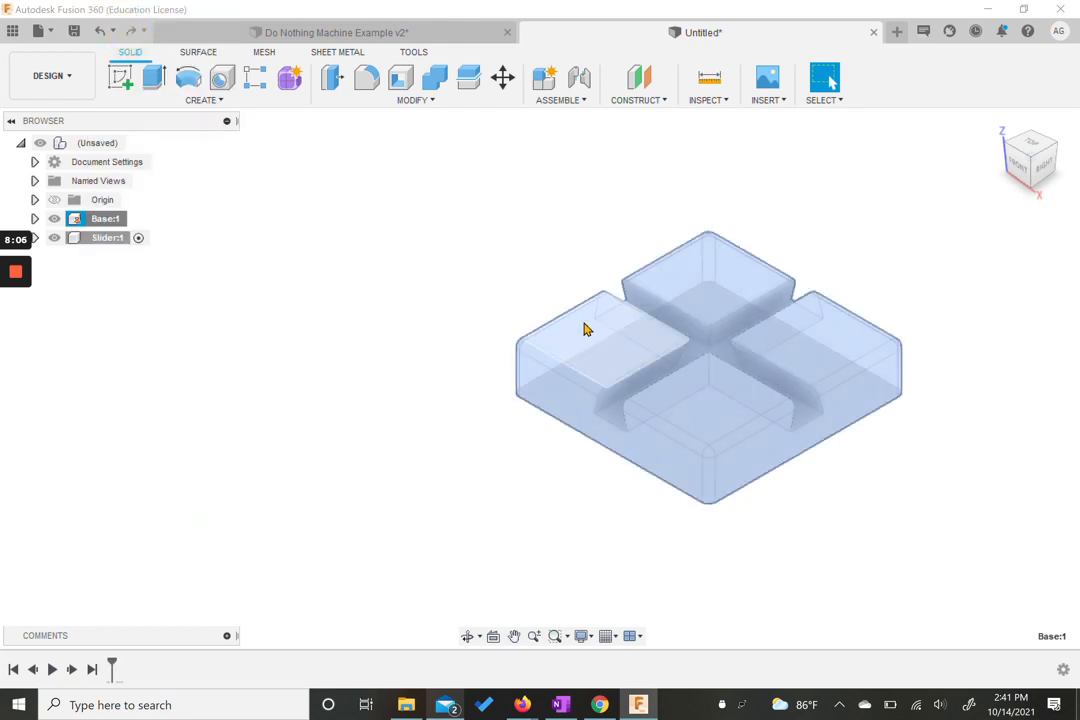
mouse_move(675, 380)
middle_mouse_down()
mouse_move(632, 396)
mouse_move(664, 383)
middle_mouse_up()
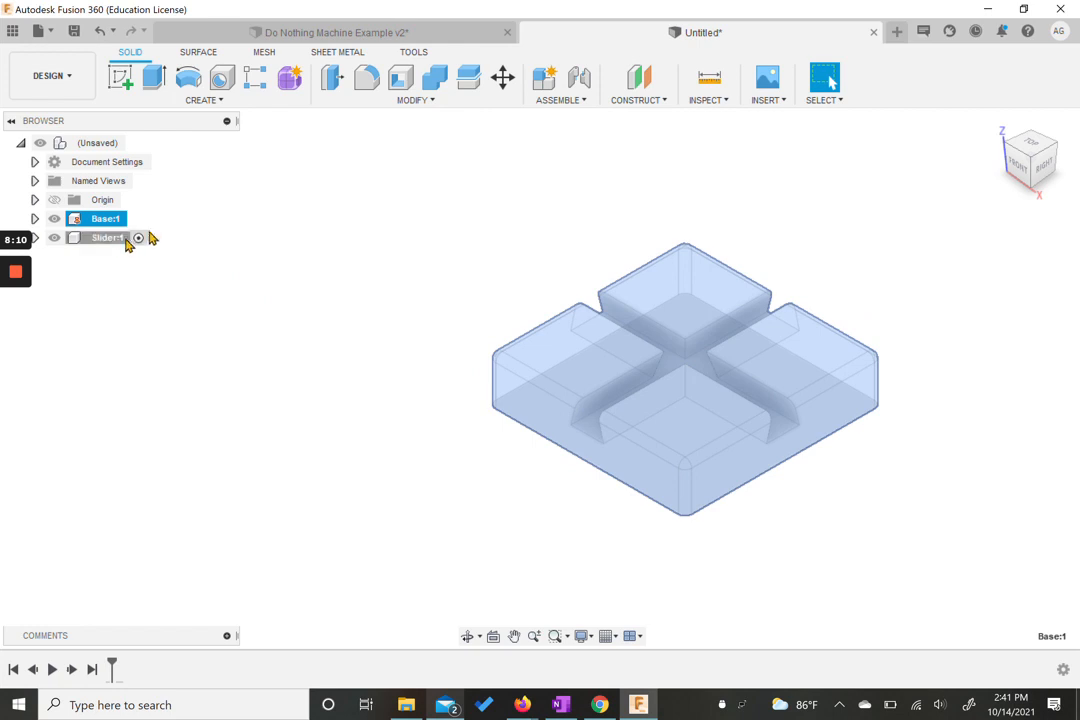
left_click(294, 260)
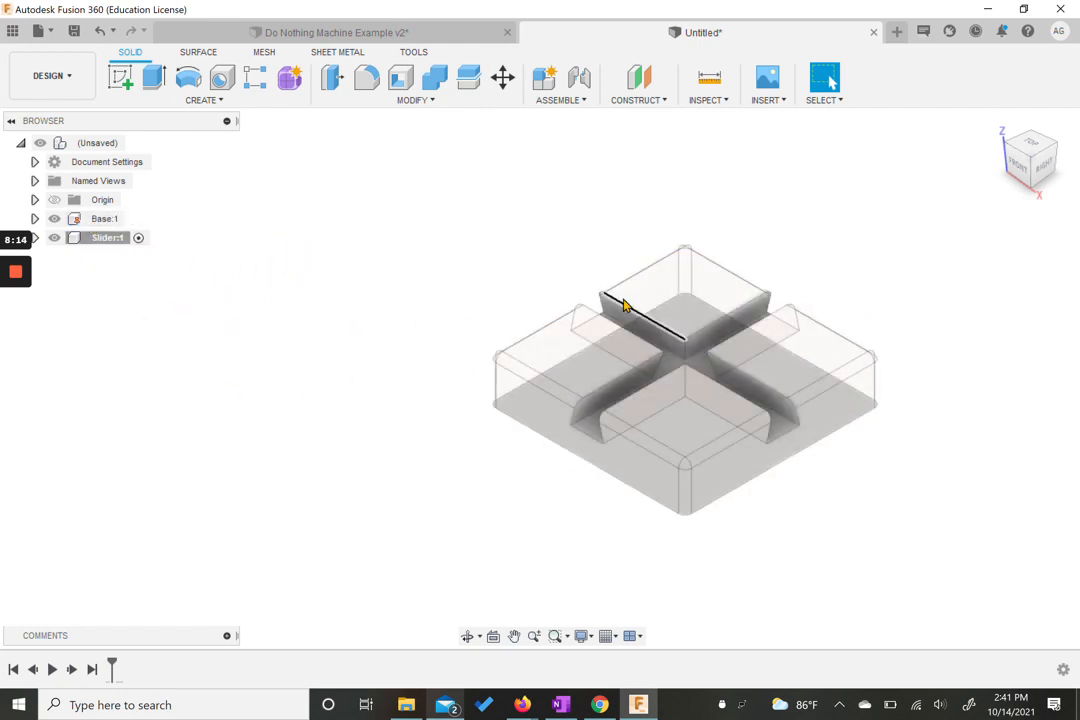
Create a sketch on the front origin plane in Slider and project the slot's bottom edge and both slanted edges with Projection Link on.
left_click(120, 77)
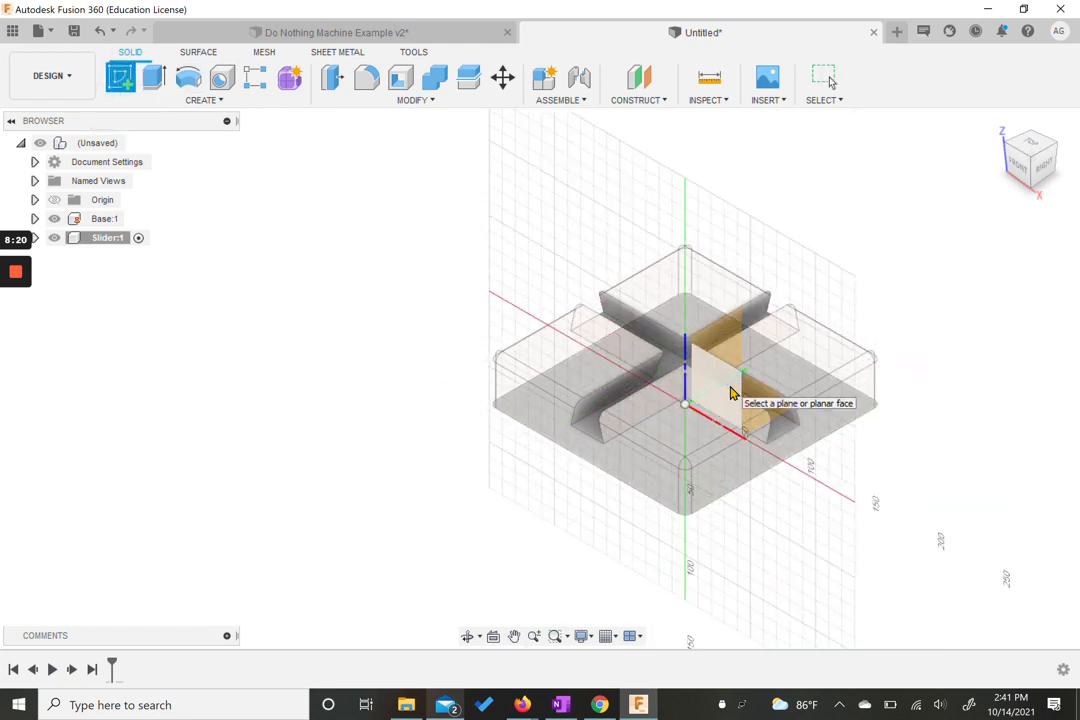
left_click(731, 393)
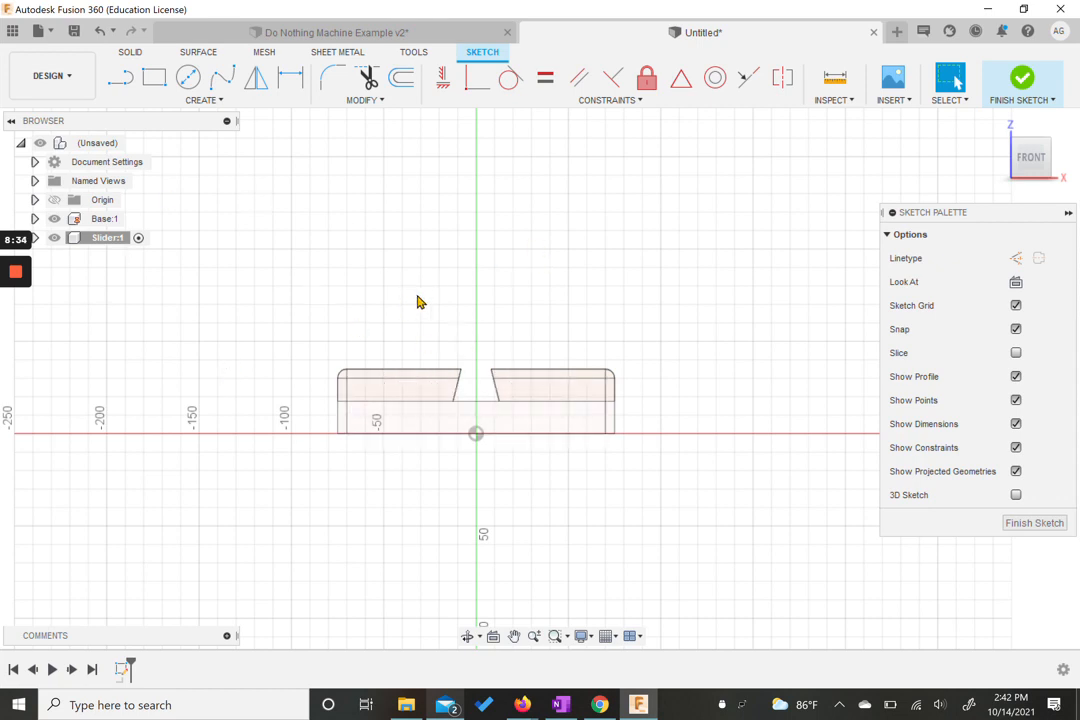
left_click(220, 101)
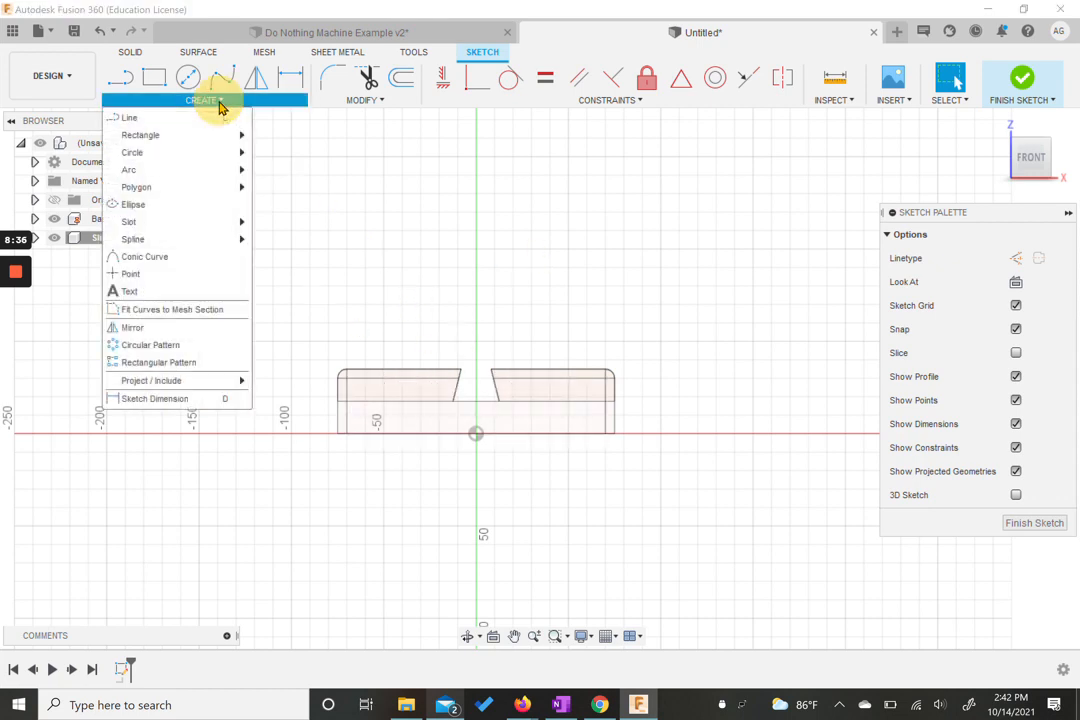
mouse_move(183, 385)
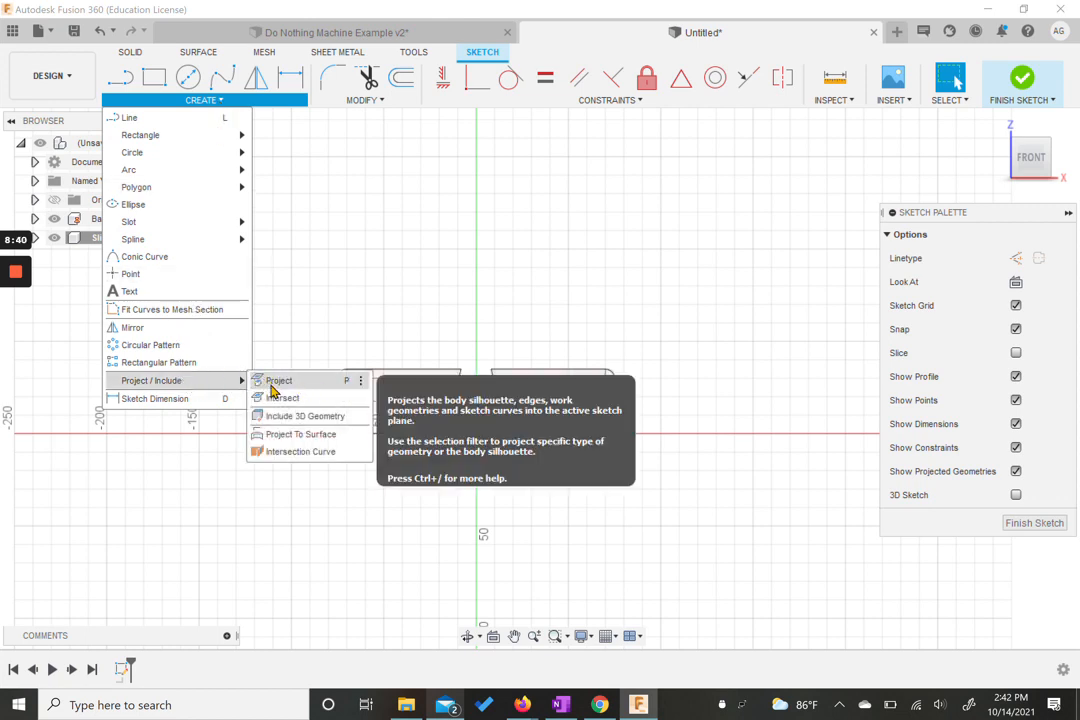
left_click(281, 386)
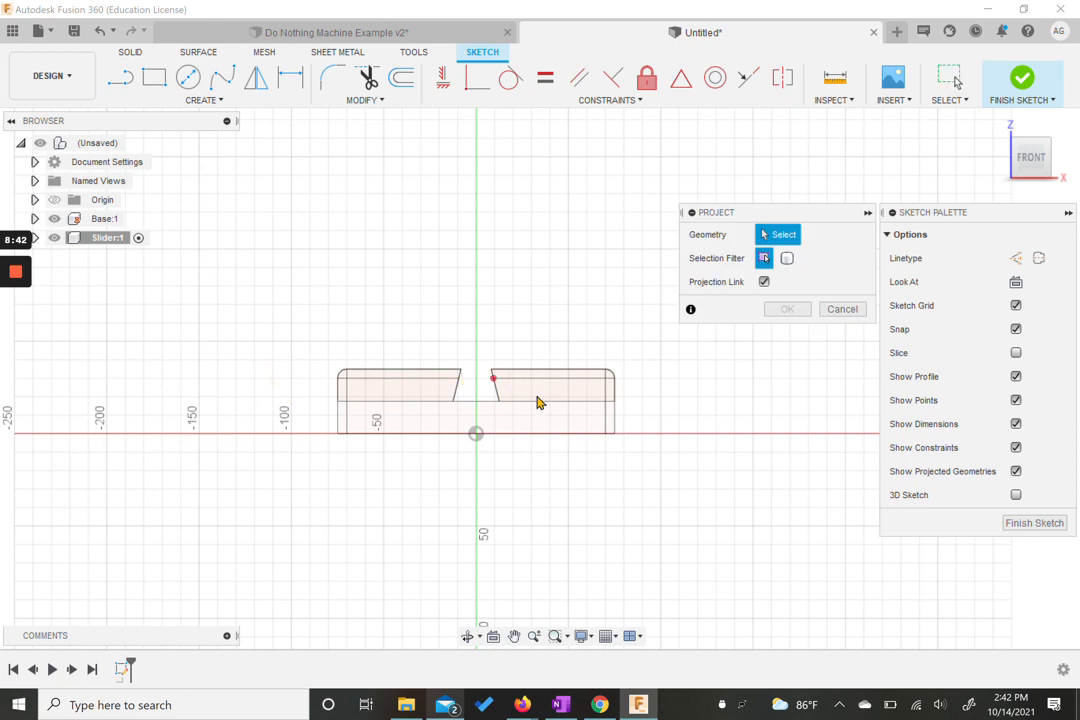
scroll(530, 404, "up", 2)
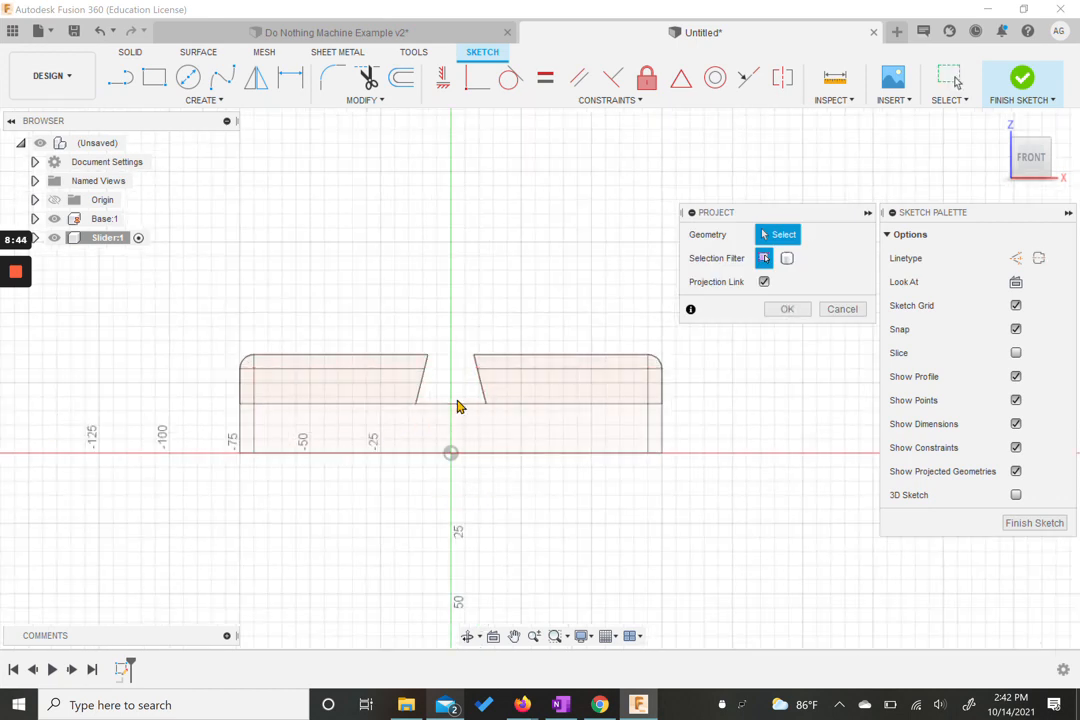
left_click(458, 405)
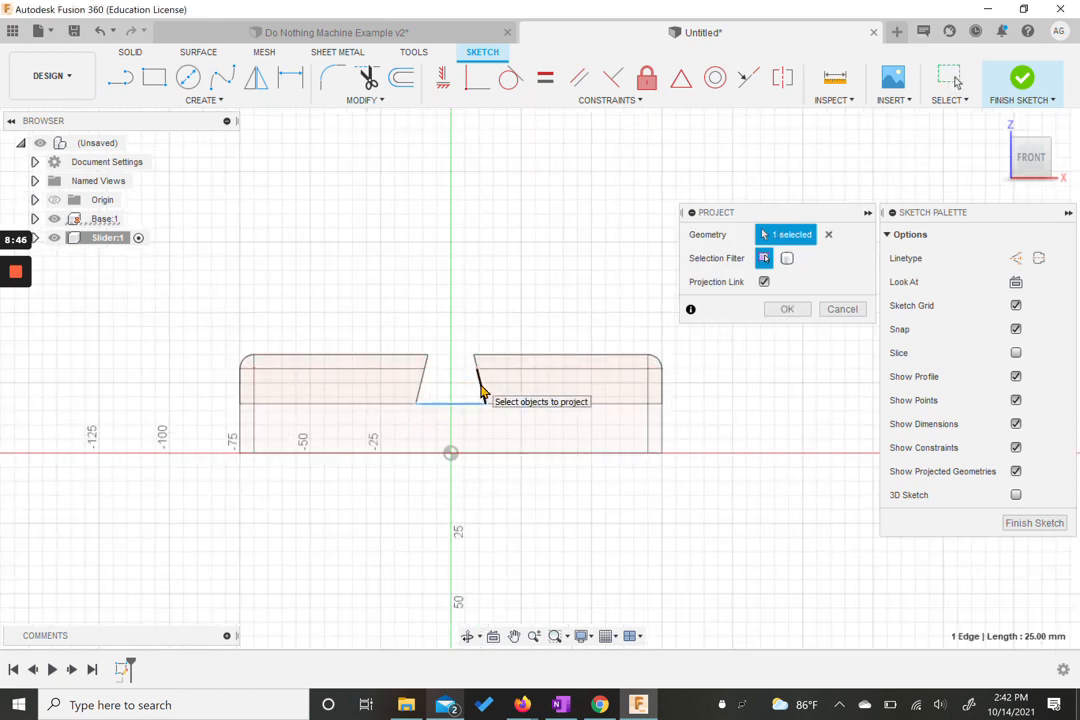
left_click(420, 385)
left_click(481, 380)
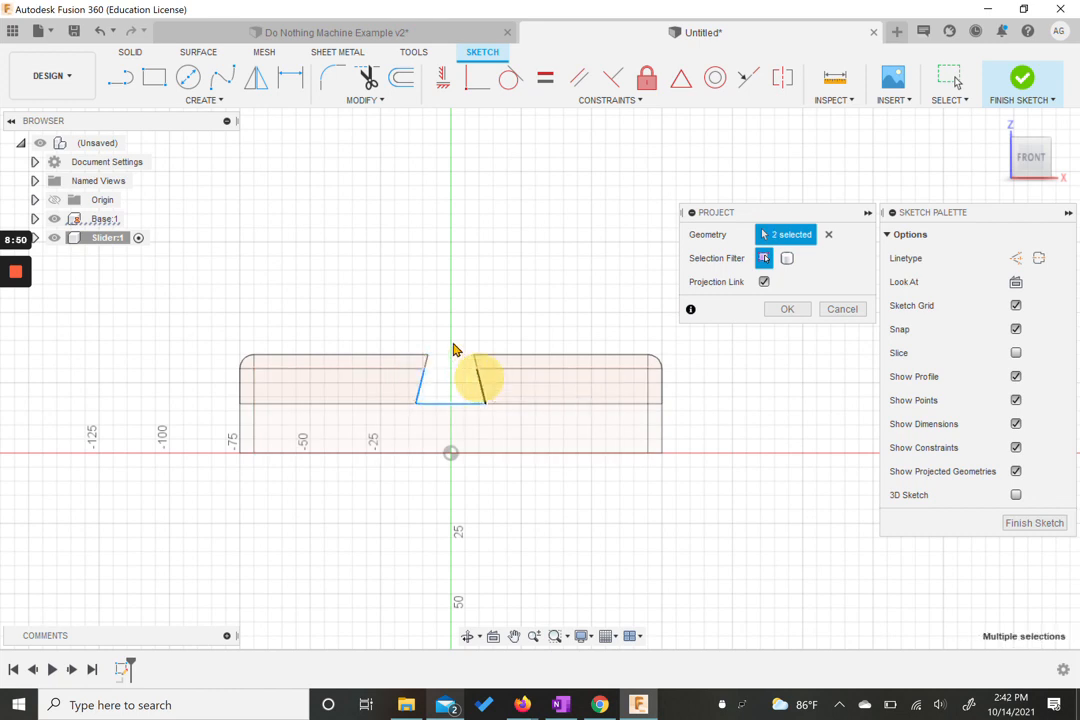
left_click(785, 311)
Draw three lines from one slot bottom corner to the other, closing a trapezoid about 28 mm high that rises above the base's top face.
scroll(482, 469, "down", 5)
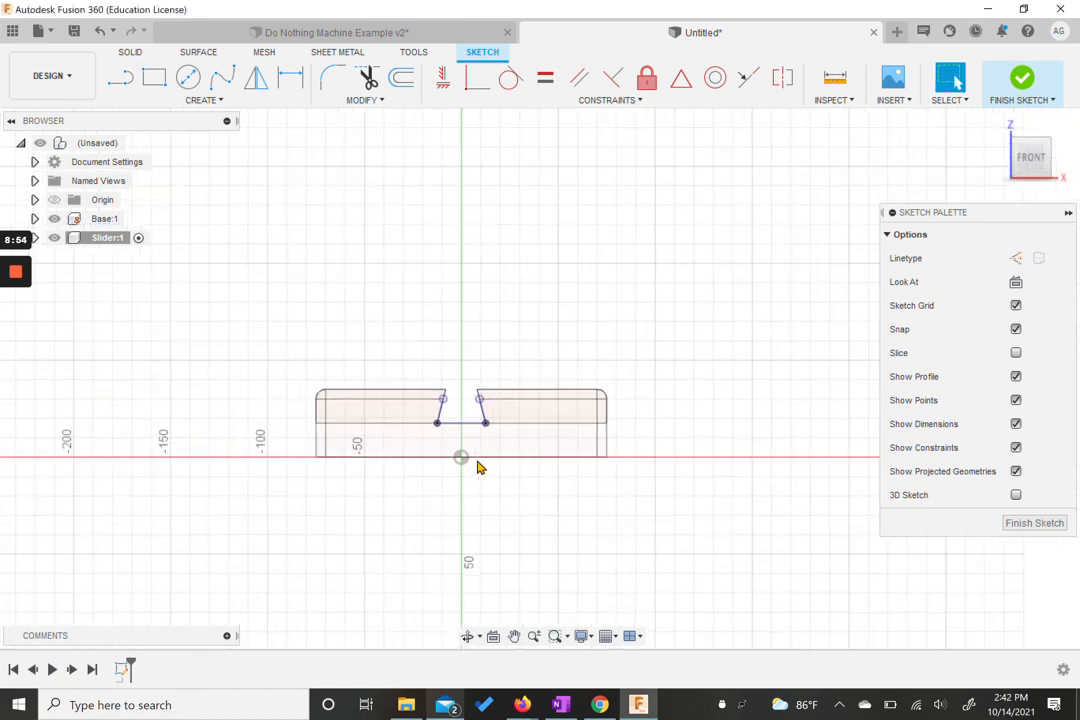
scroll(435, 414, "up", 6)
scroll(552, 370, "up", 1)
middle_click_drag(547, 443, 550, 385)
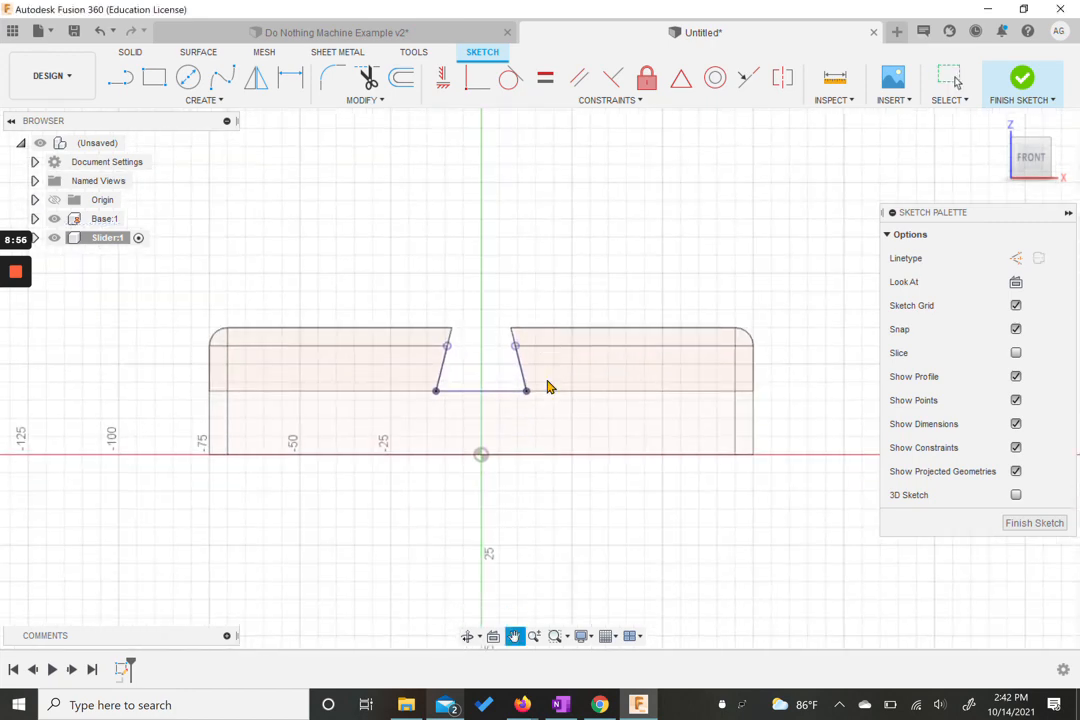
left_click(121, 78)
left_click(436, 391)
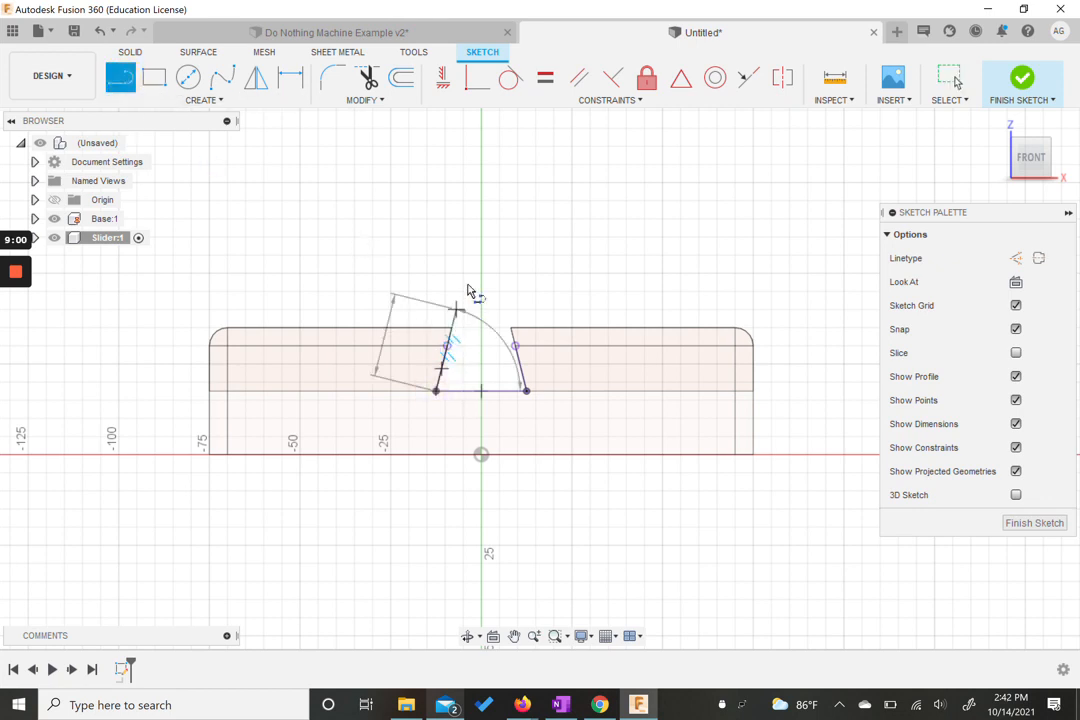
left_click(460, 289)
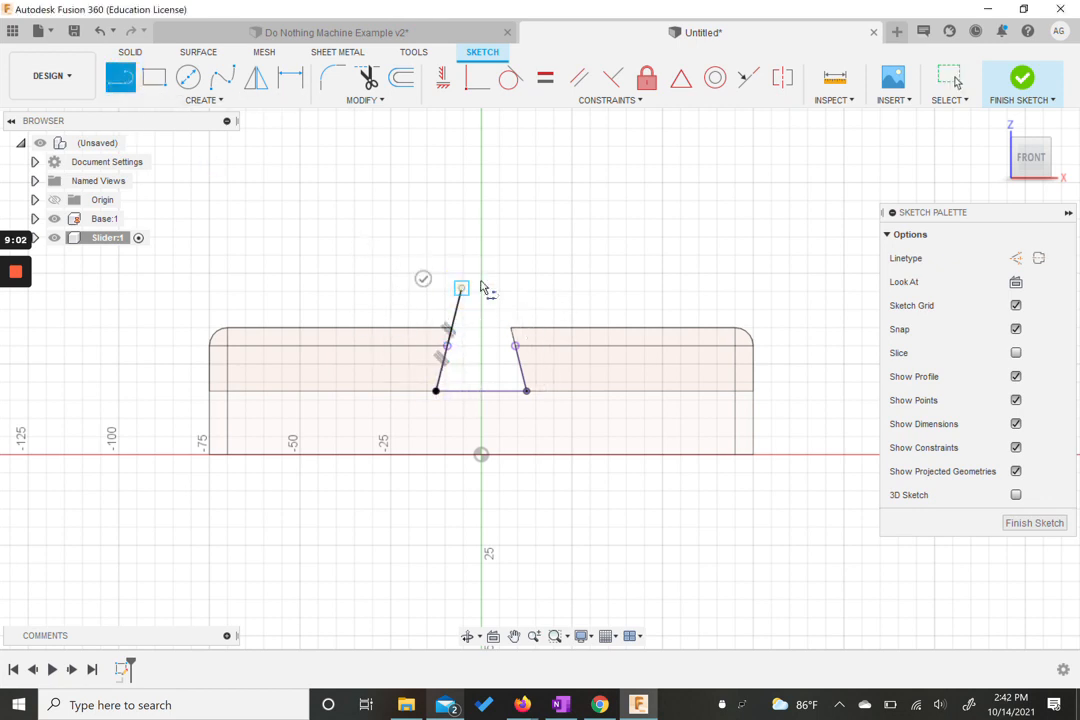
left_click(499, 288)
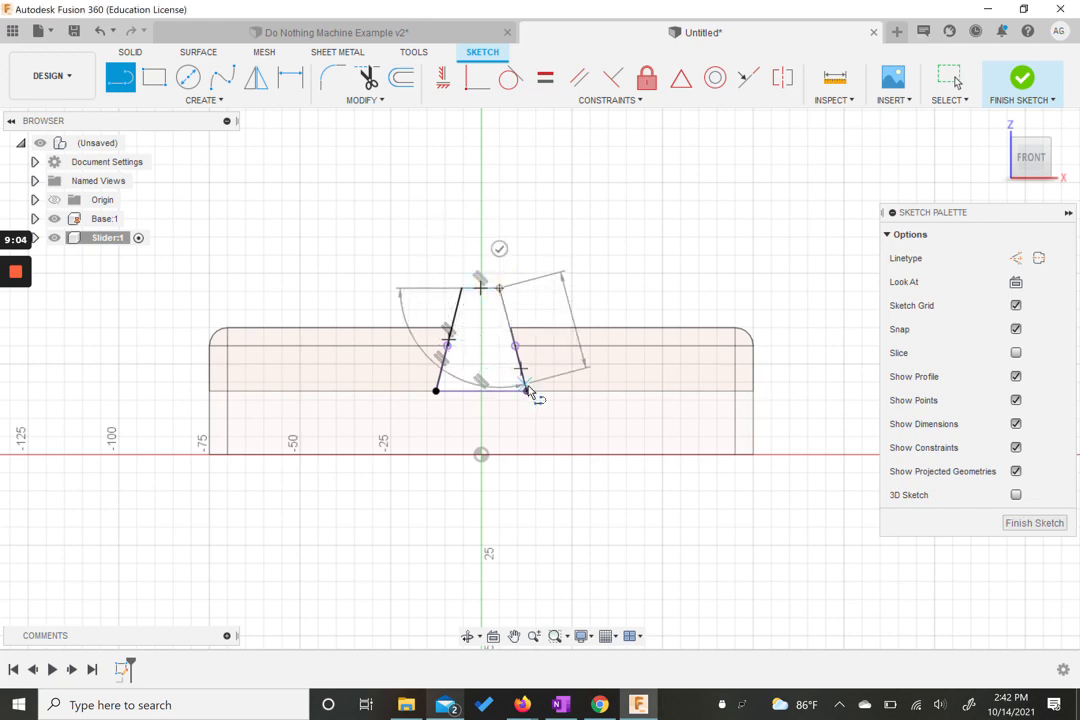
left_click(527, 391)
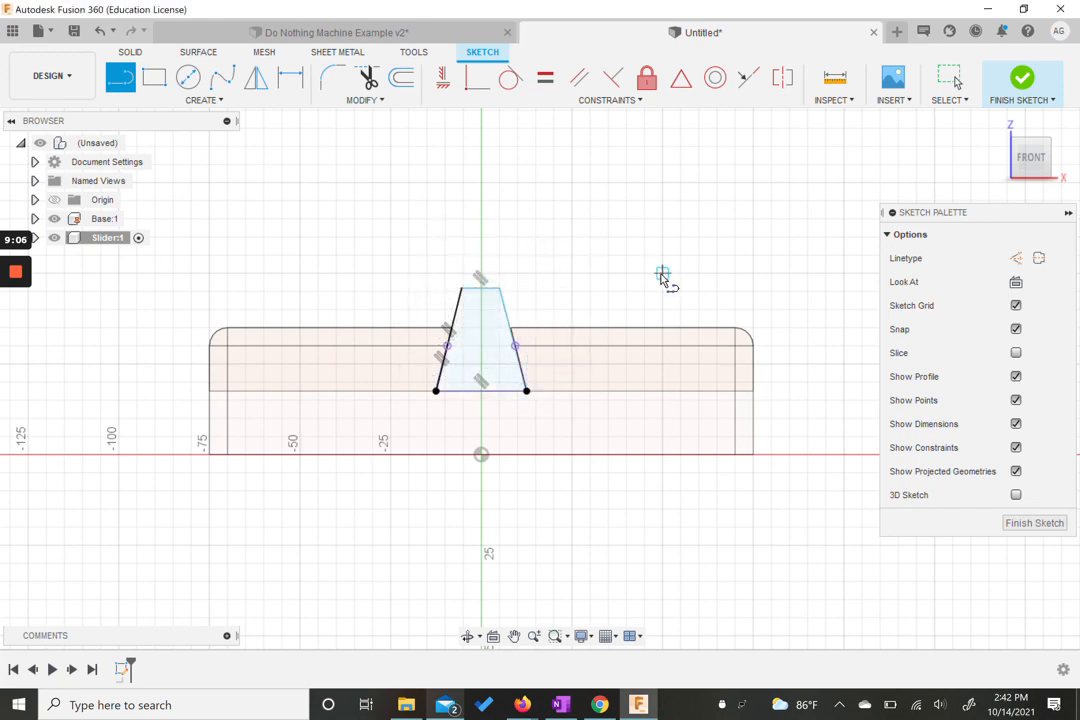
key("Escape")
Apply an Equal constraint to the two slanted sides of the trapezoid.
left_click(518, 330)
scroll(511, 328, "up", 4)
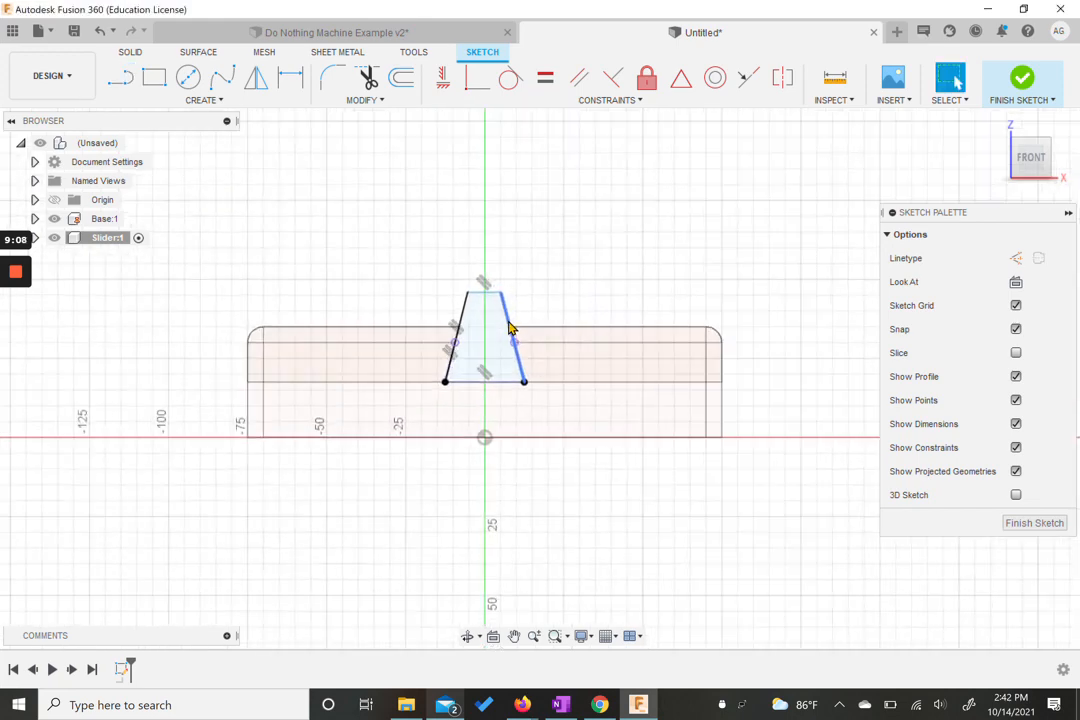
mouse_move(509, 328)
left_mouse_down()
mouse_move(499, 321)
mouse_move(494, 330)
mouse_move(514, 323)
mouse_move(481, 336)
mouse_move(506, 325)
mouse_move(499, 336)
mouse_move(514, 312)
left_mouse_up()
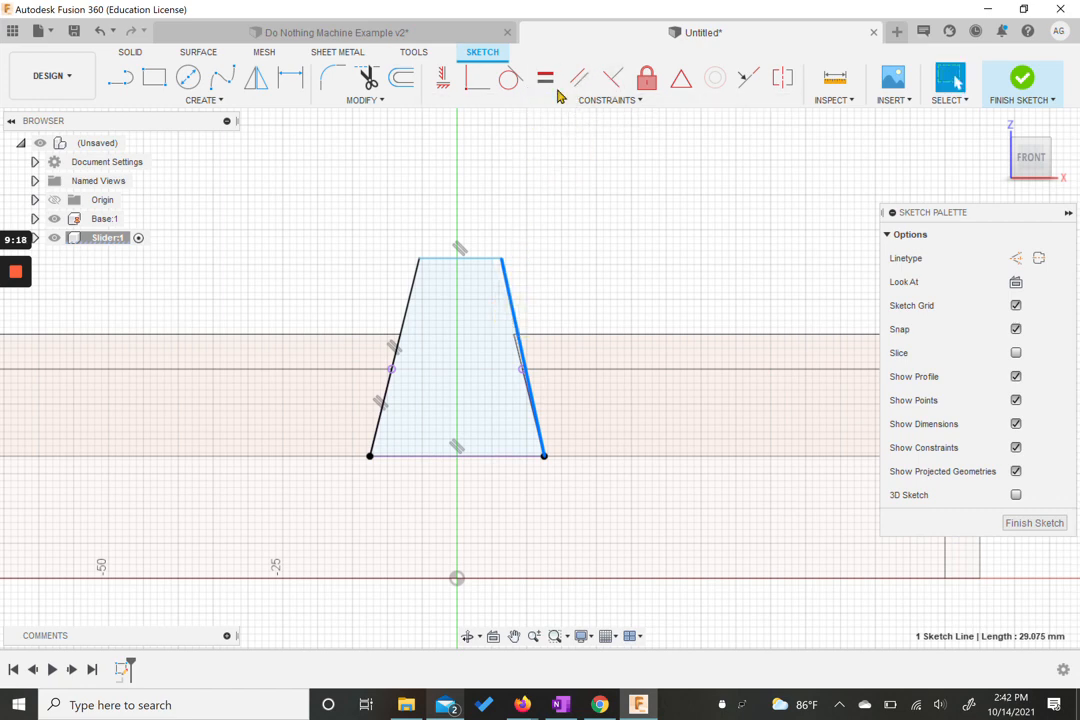
left_click(545, 77)
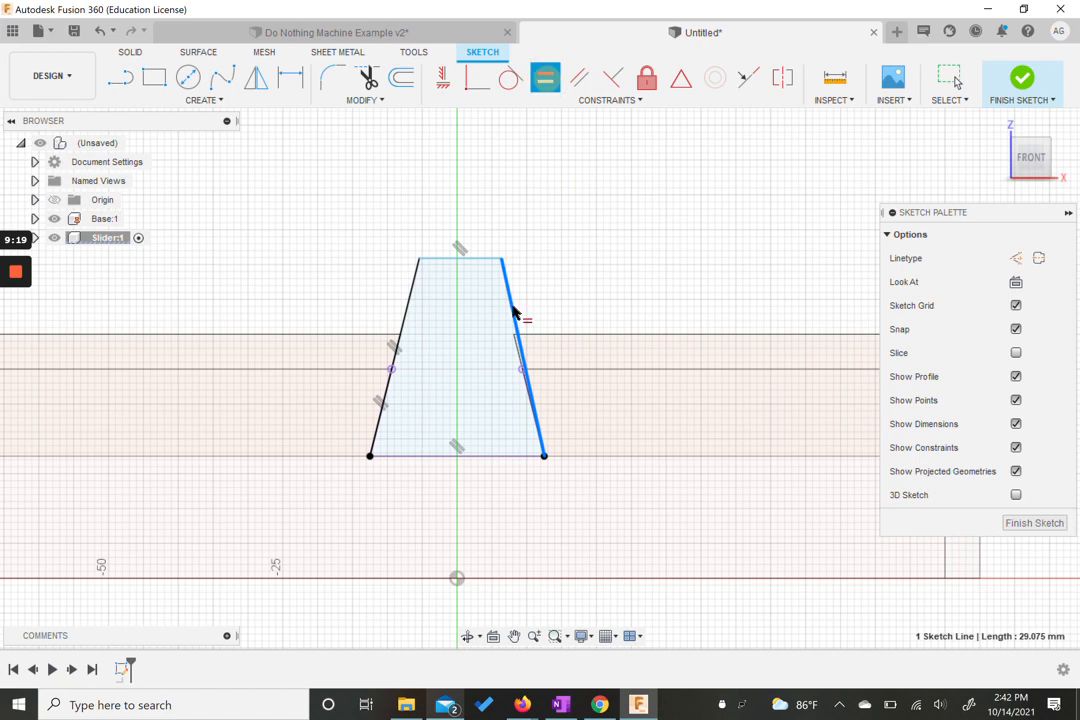
left_click(410, 310)
left_click(501, 293)
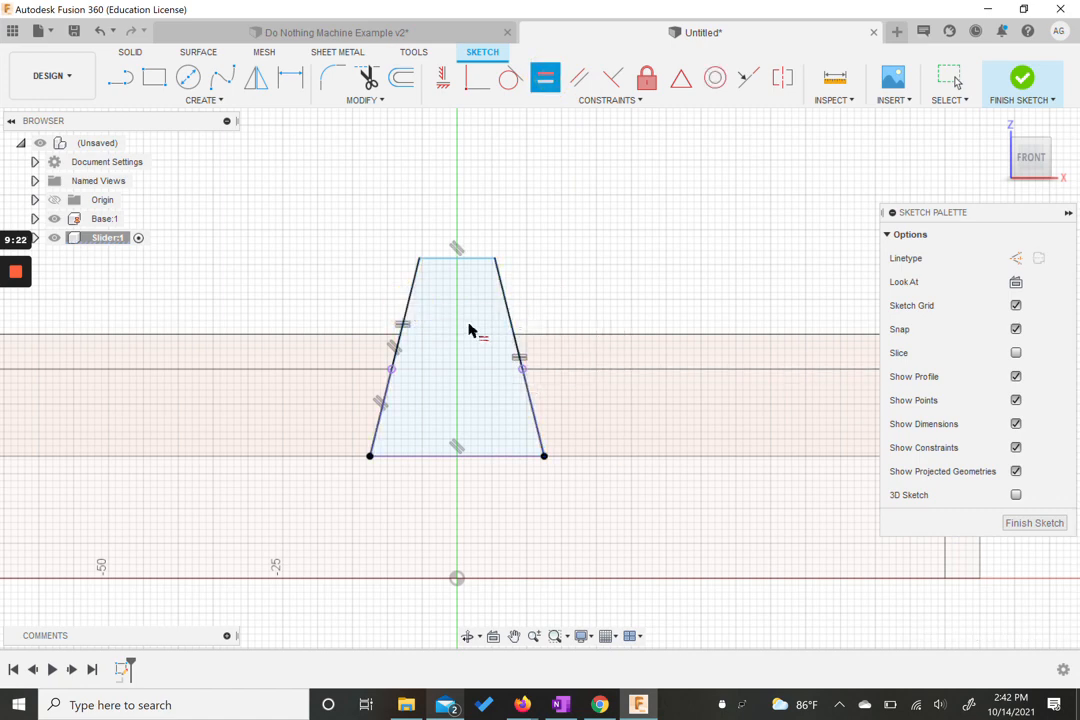
Dimension the trapezoid's height between its top and bottom edges as 25 mm and finish the sketch.
left_click(290, 77)
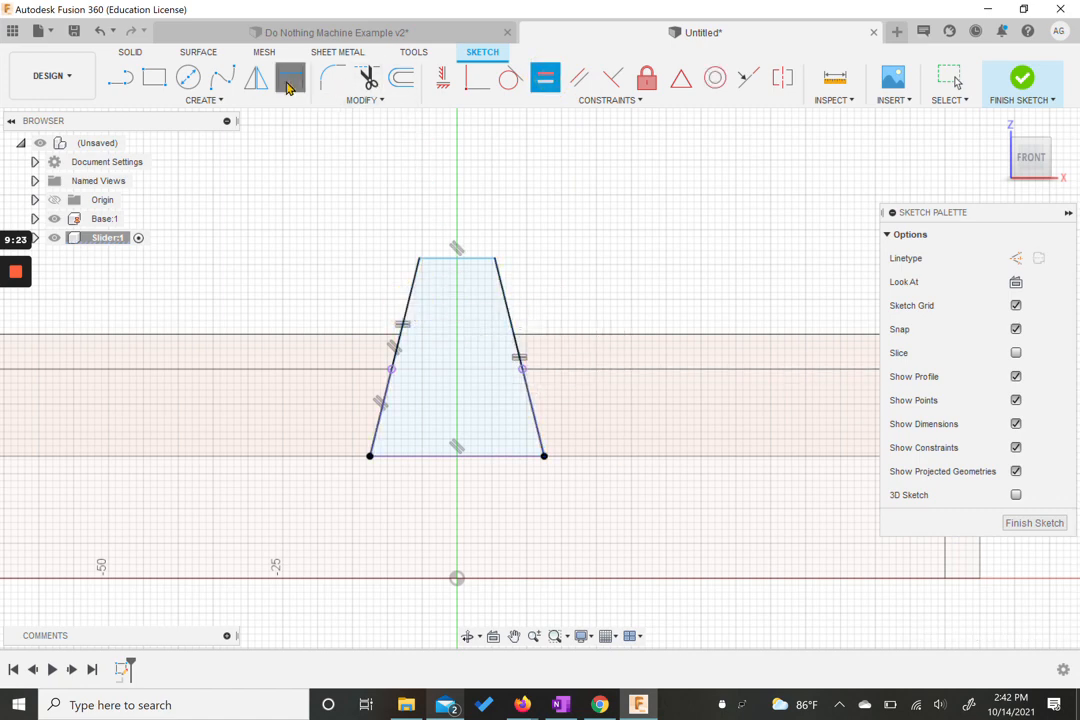
left_click(440, 261)
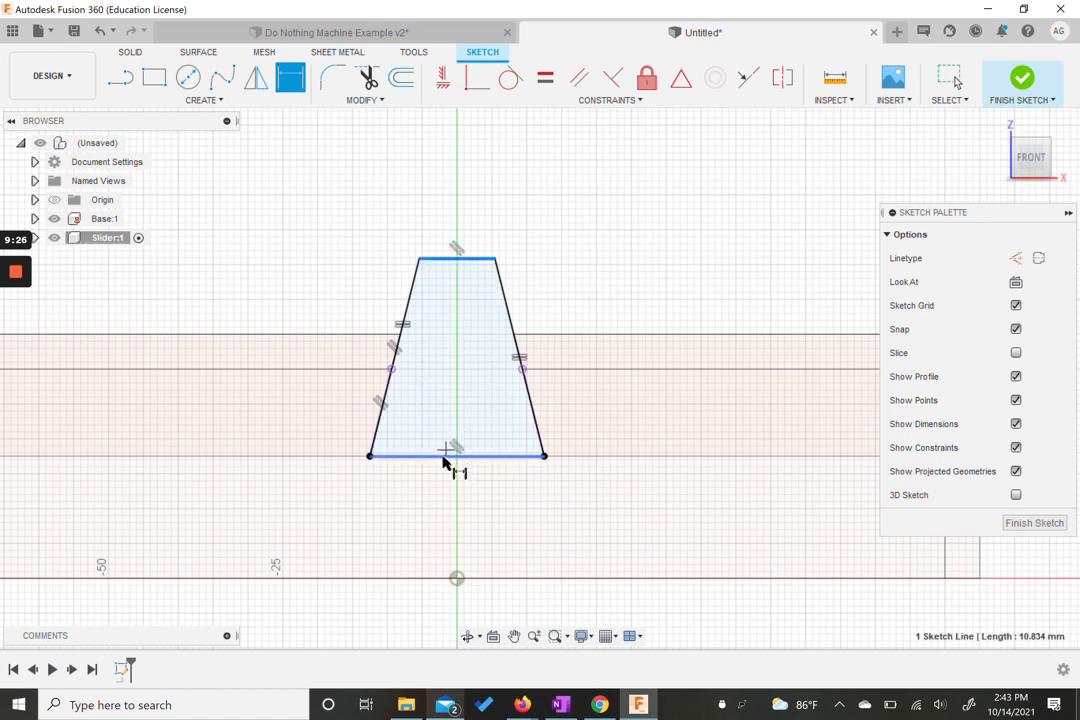
left_click(444, 458)
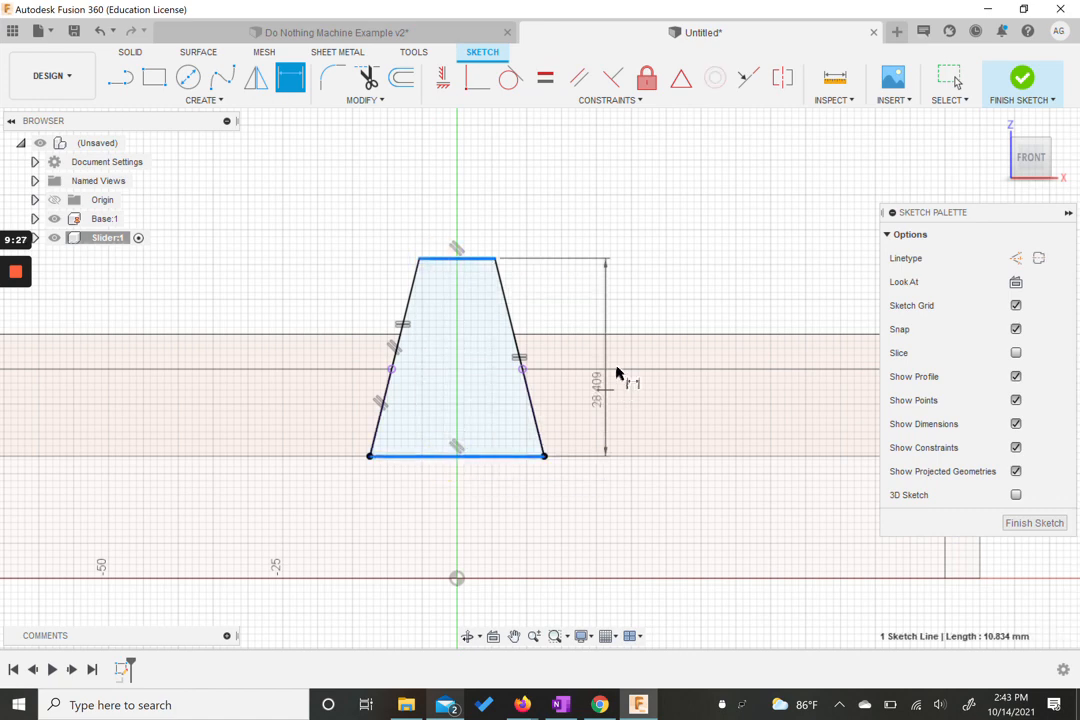
left_click(620, 303)
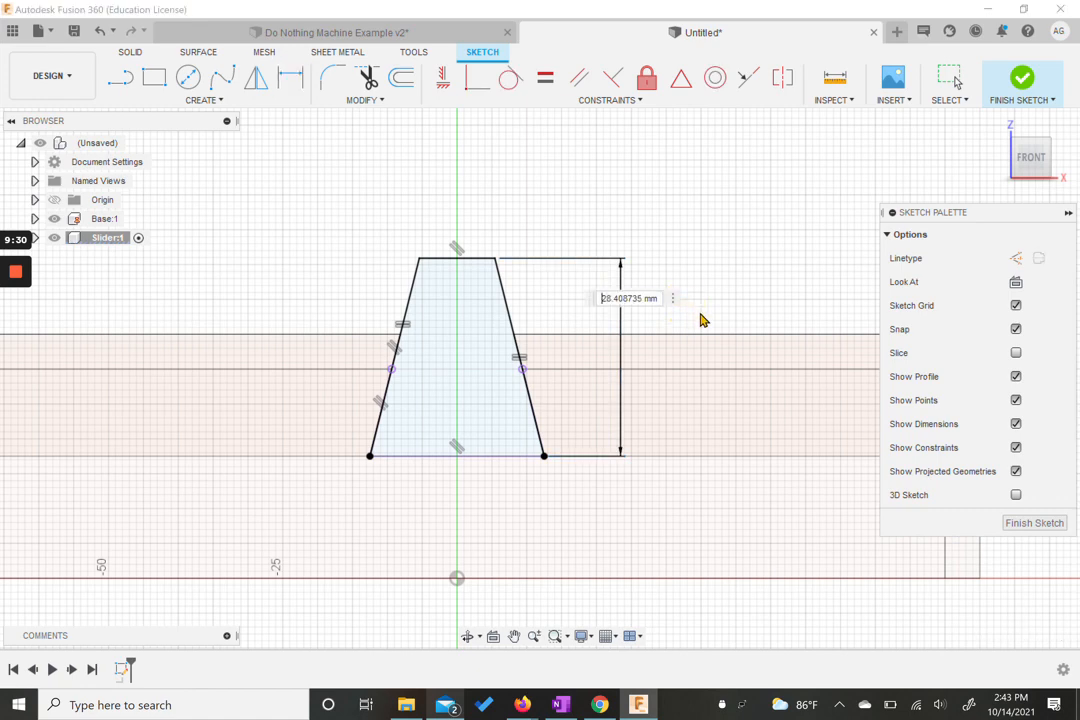
type("25")
key("Return")
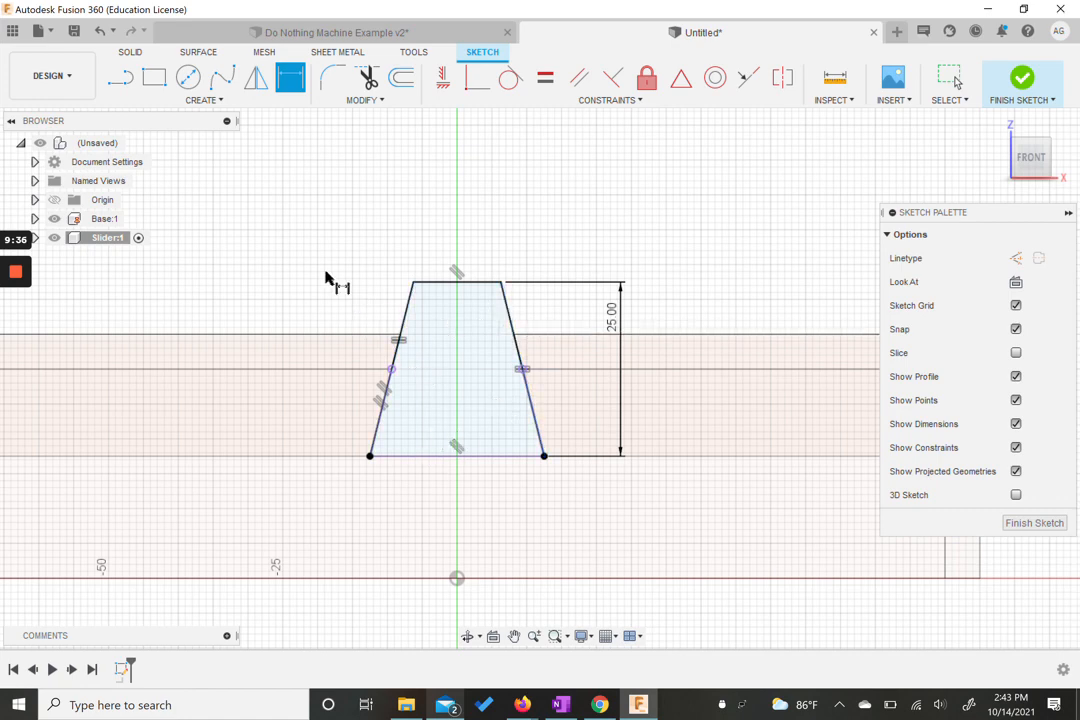
scroll(330, 280, "down", 5)
middle_click_drag(333, 280, 378, 378)
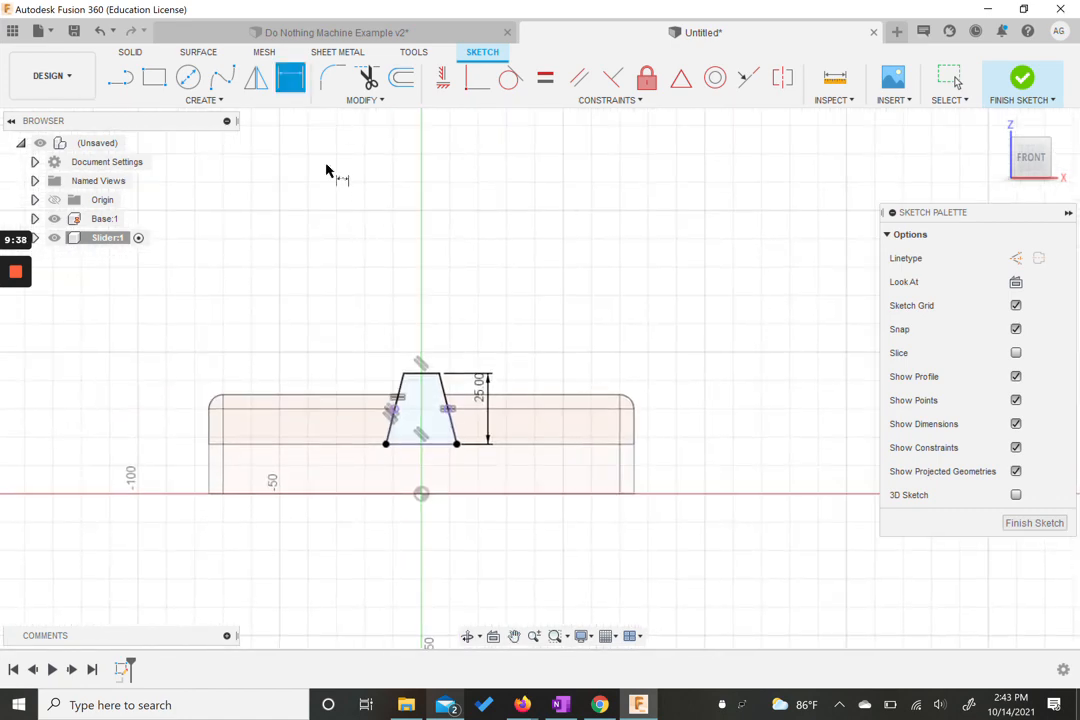
left_click(1022, 78)
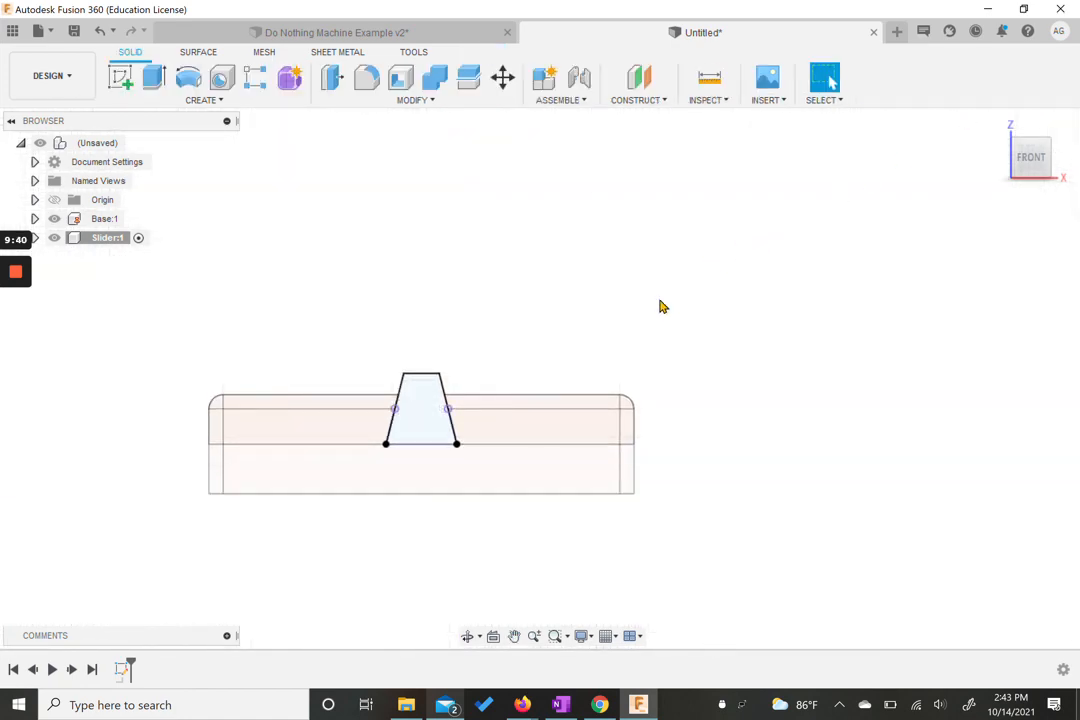
Extrude the trapezoid profile 50 mm along the slot as a new body.
left_click(996, 121)
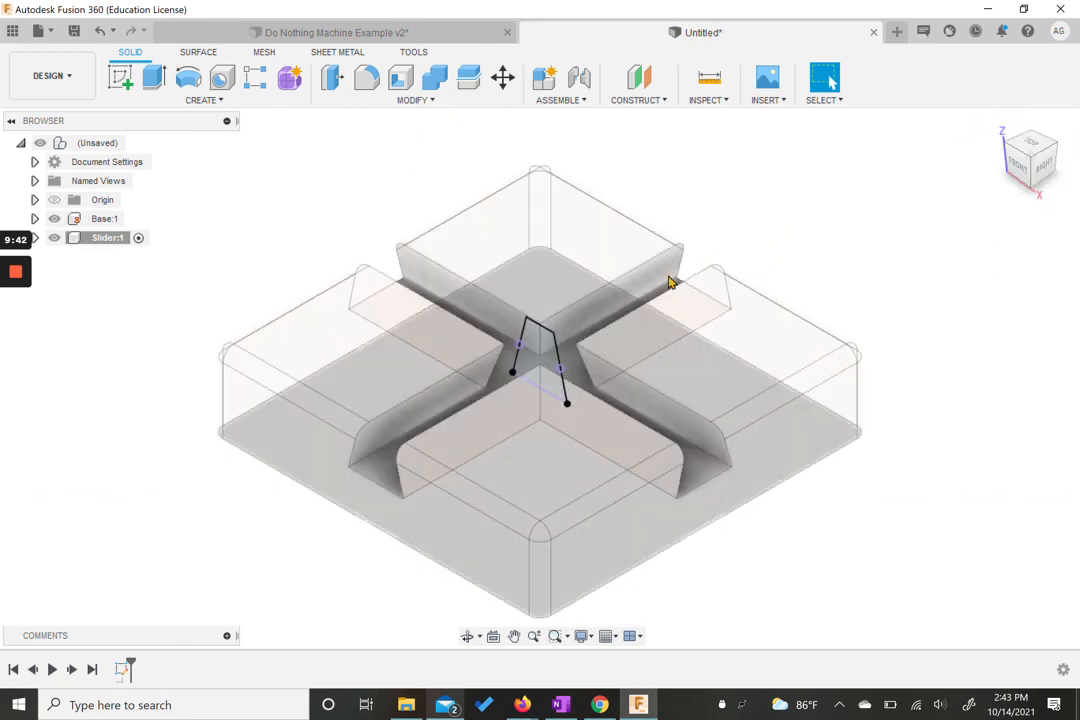
left_click(157, 80)
left_click(508, 360)
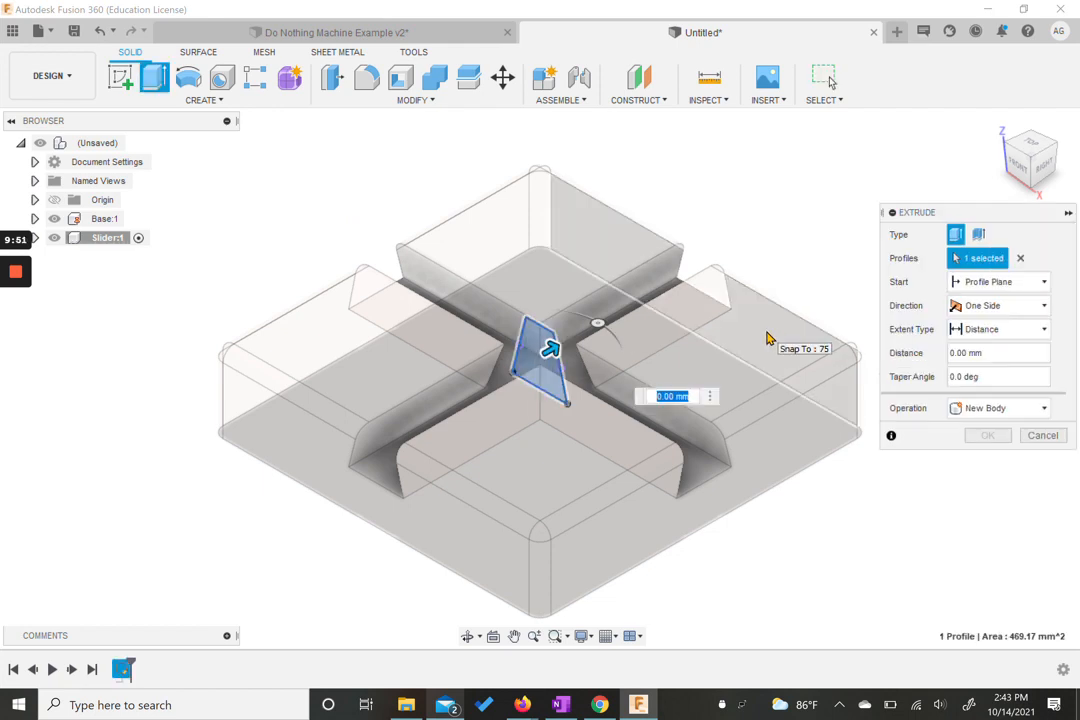
type("50")
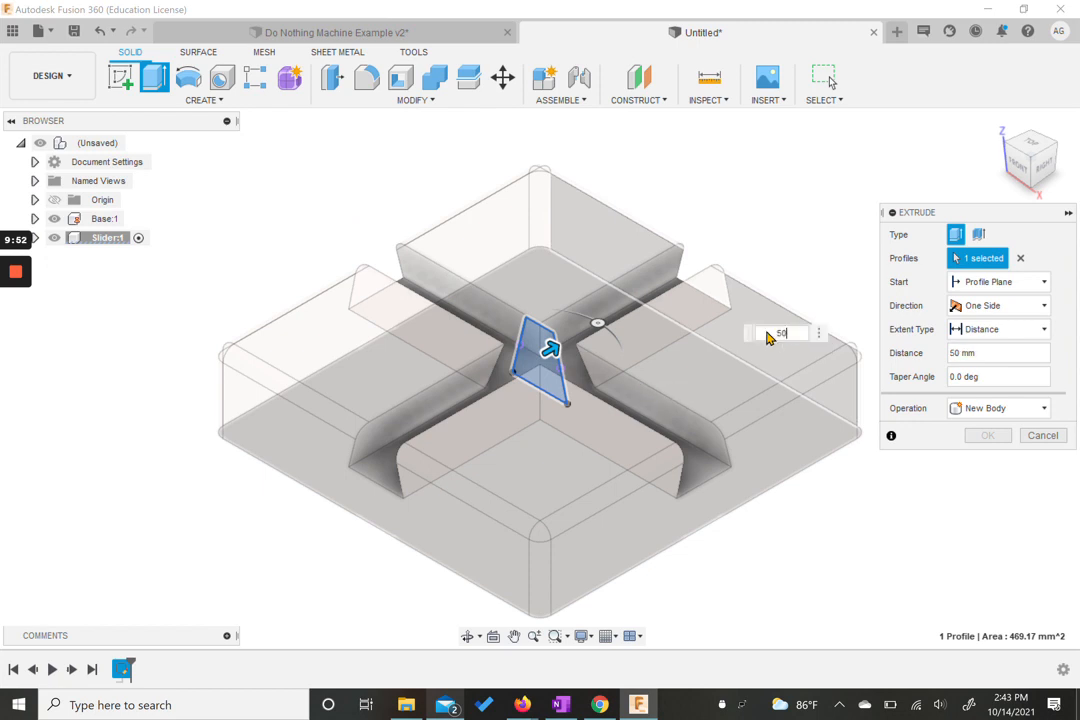
key("Return")
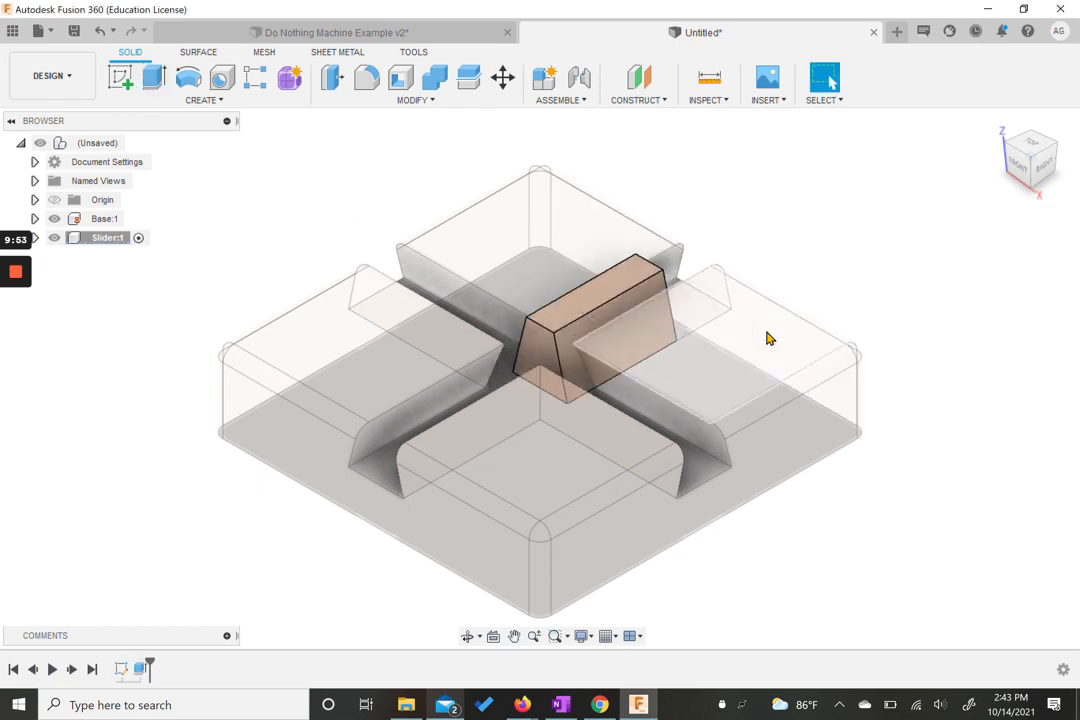
Sketch an 8 mm diameter circle at the centre of the slider's top face and finish the sketch.
left_click(127, 86)
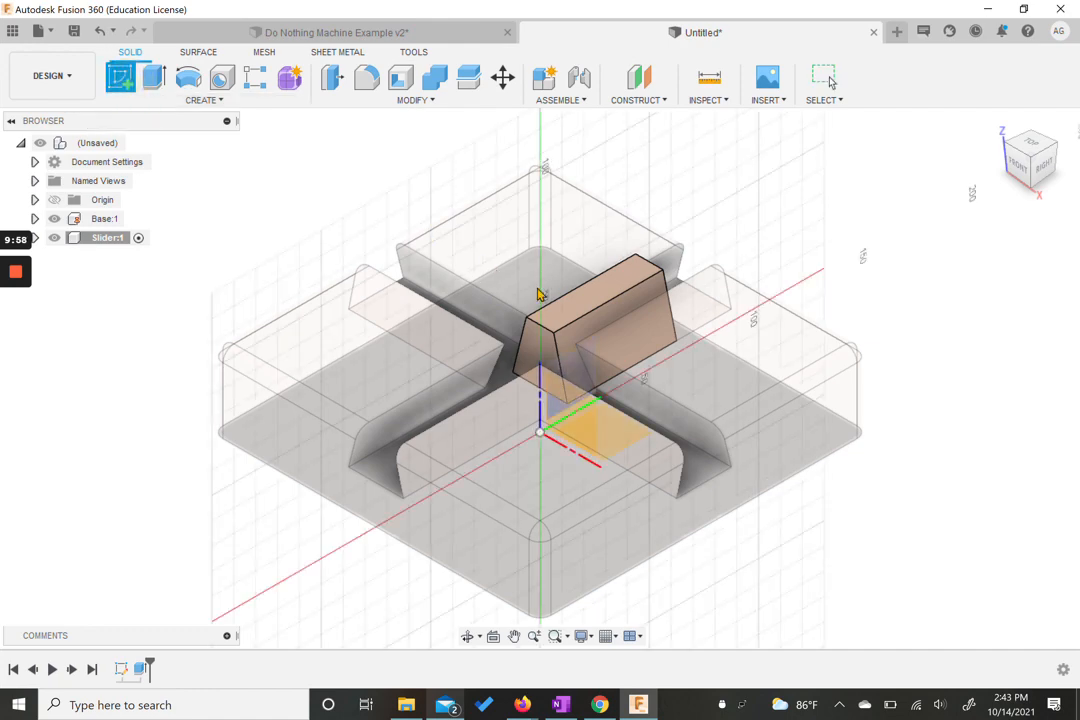
left_click(595, 306)
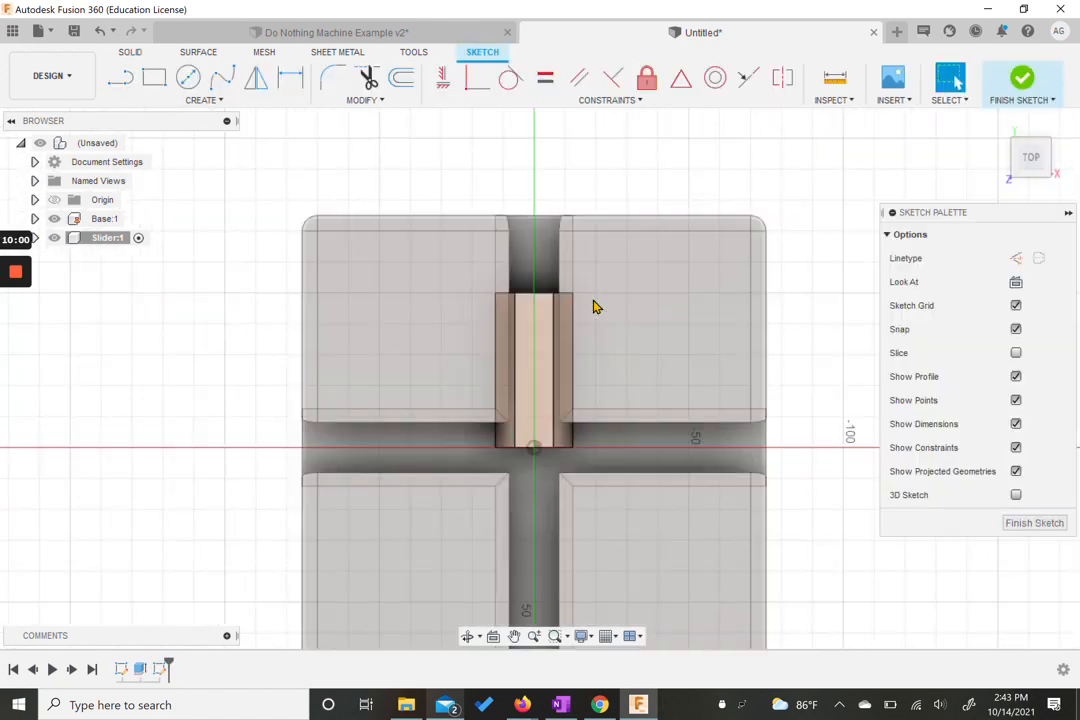
left_click(188, 78)
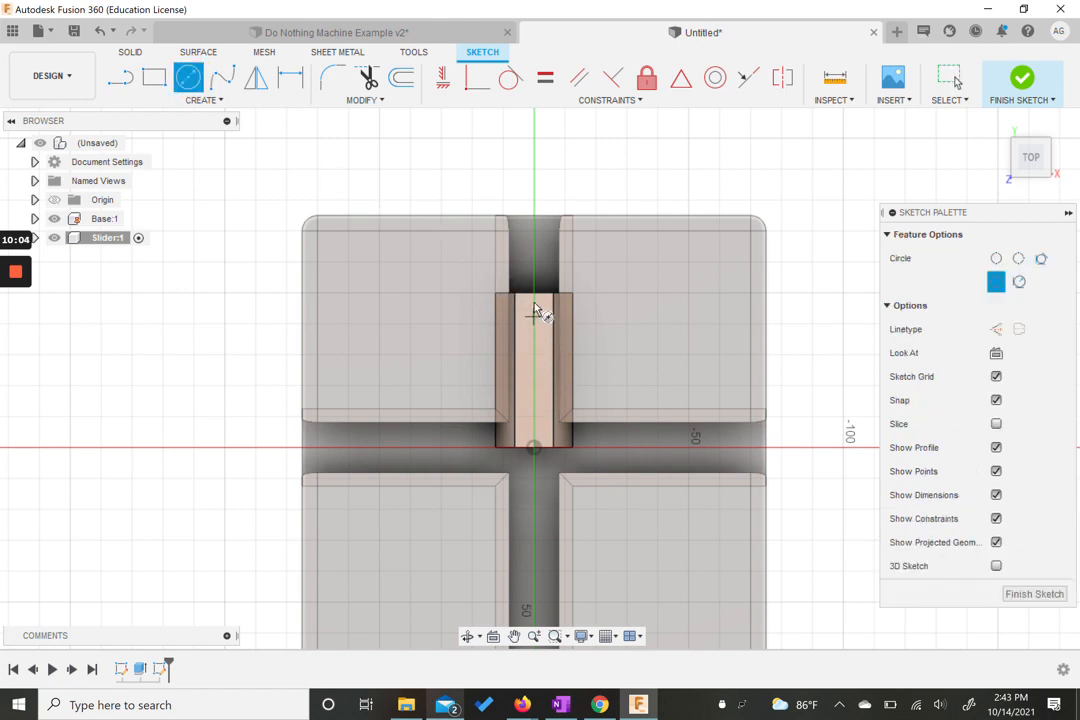
left_click(532, 358)
key("Escape")
key("c")
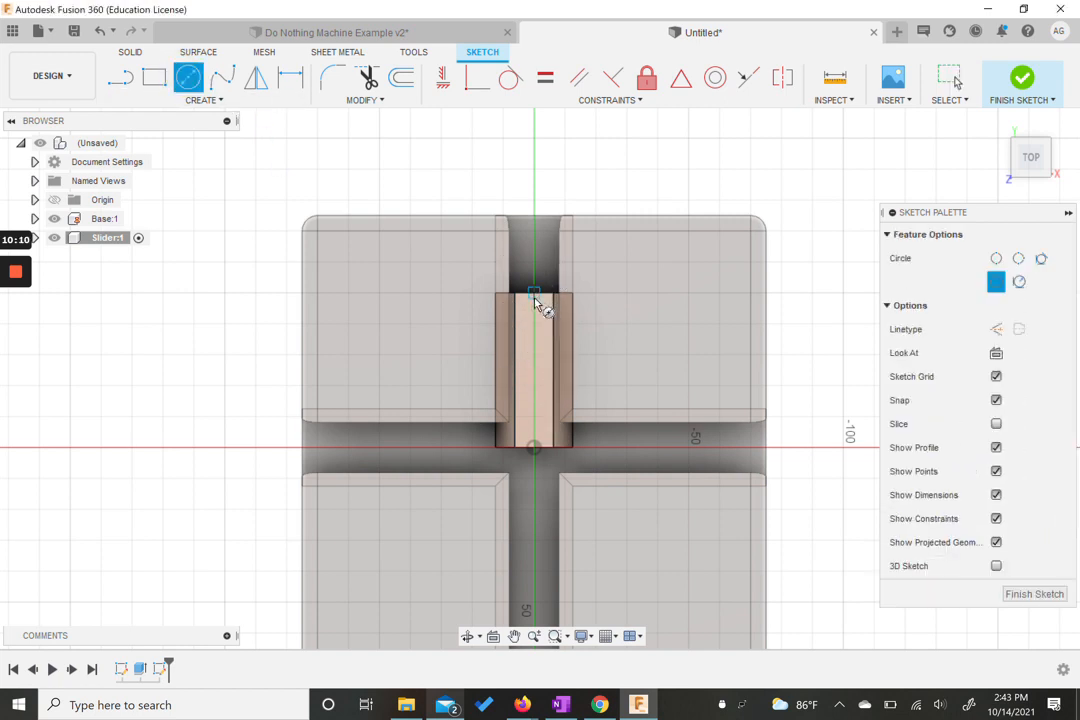
left_click(535, 372)
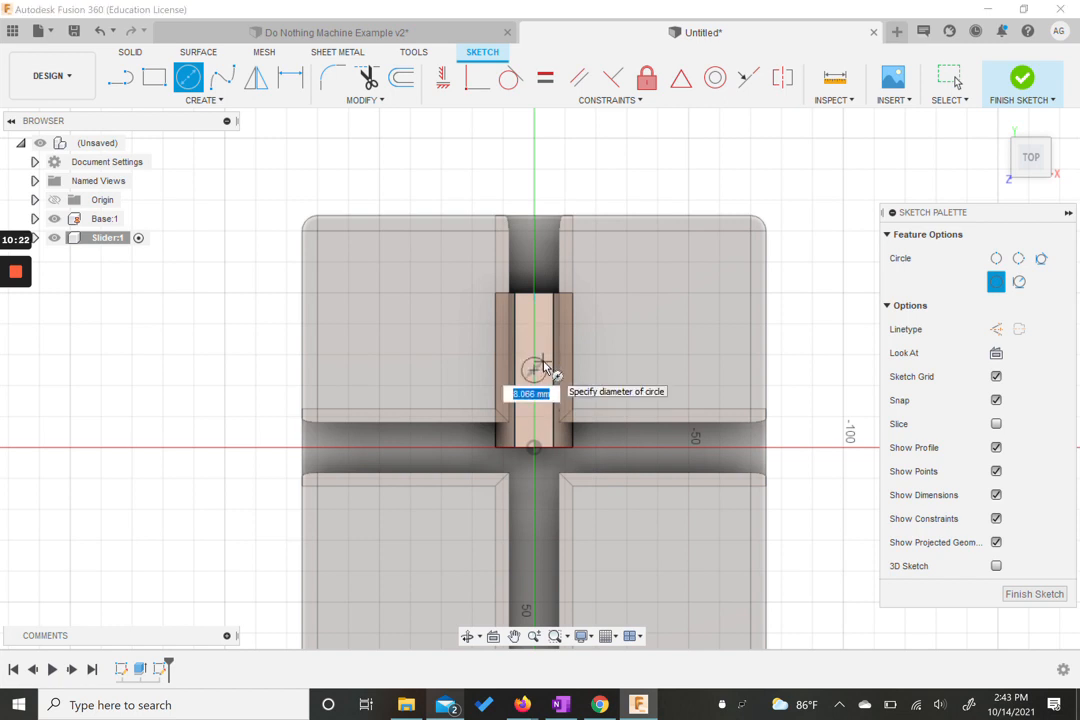
type("8")
key("Return")
key("Escape")
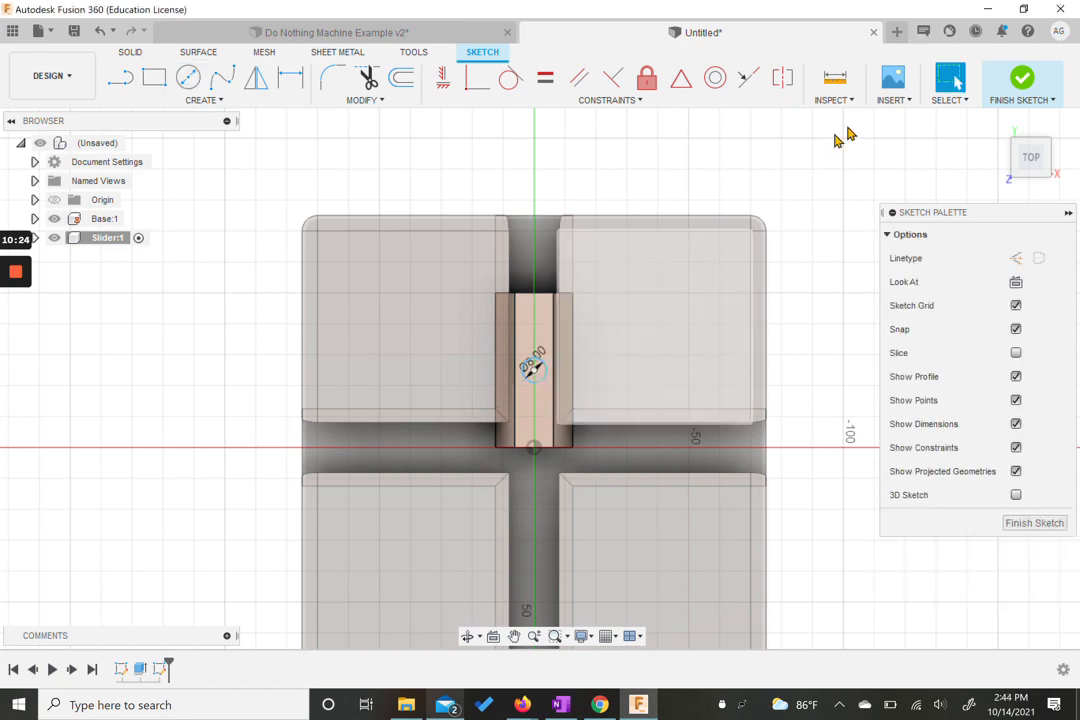
left_click(1033, 82)
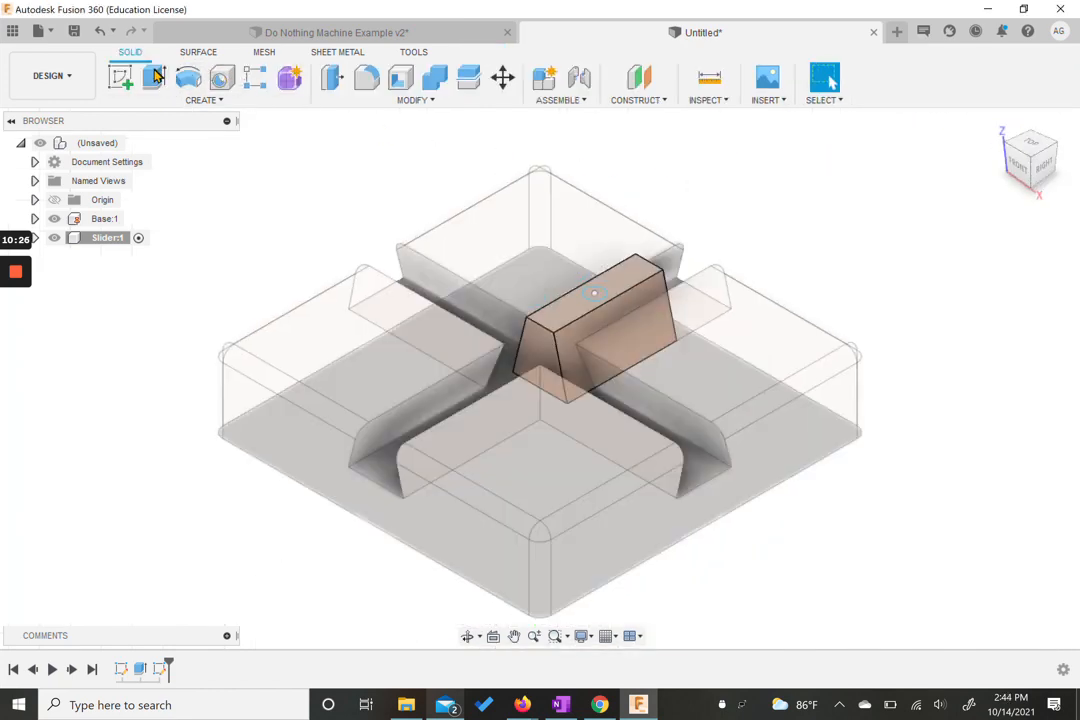
key("e")
left_click(593, 292)
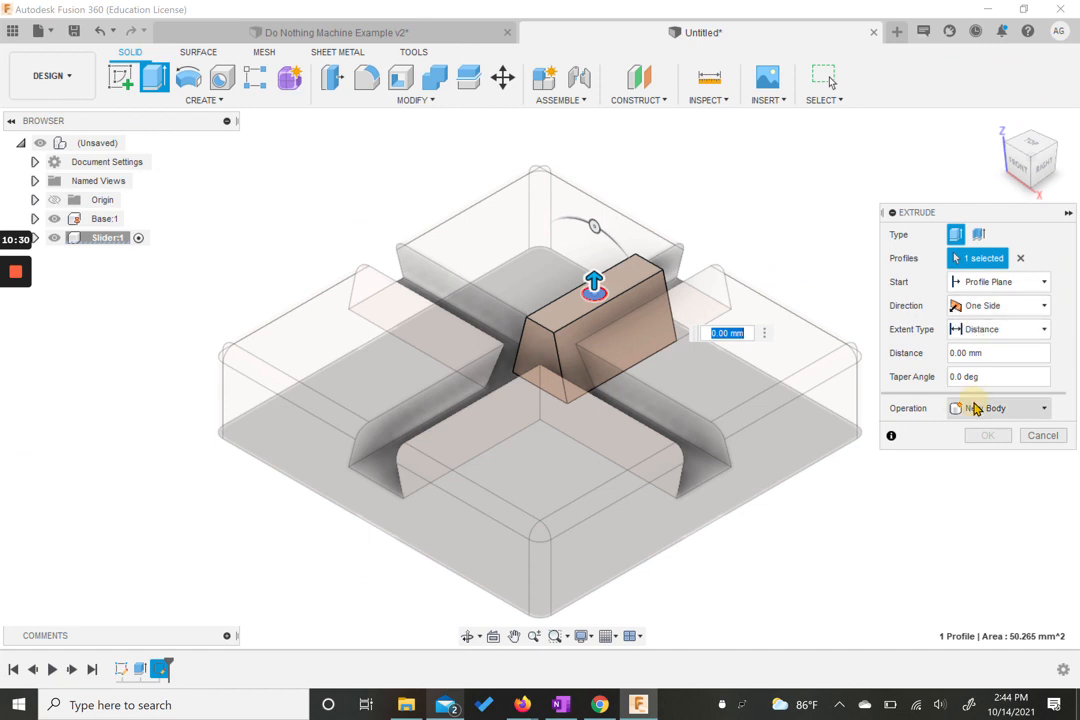
left_click(960, 409)
left_click(970, 448)
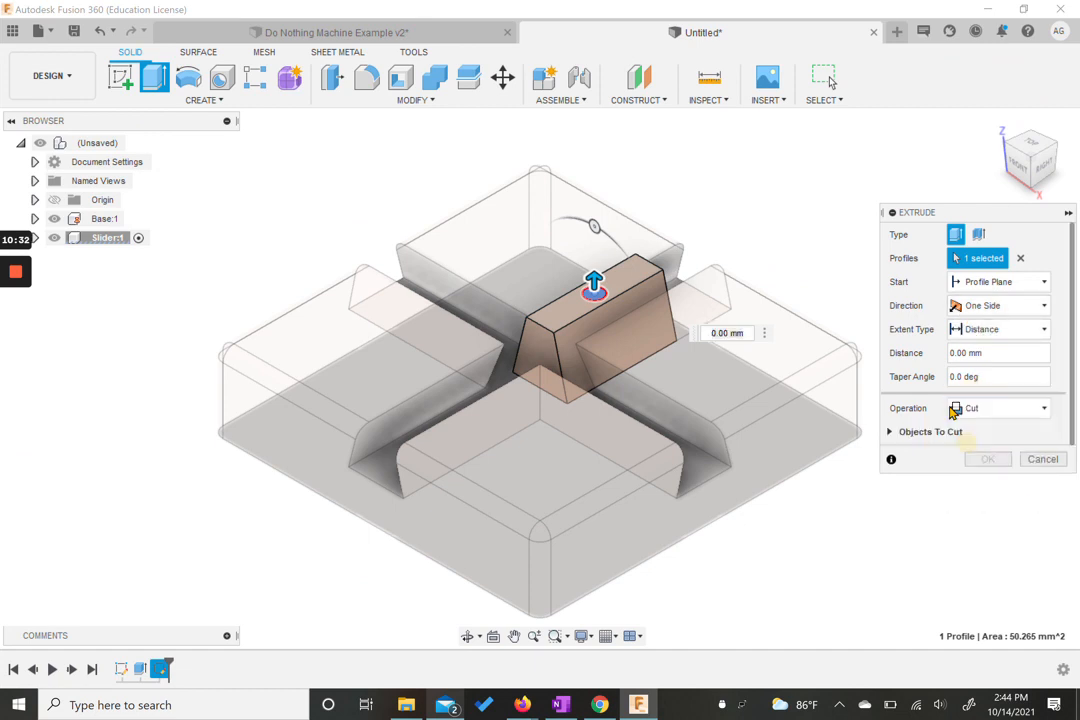
left_click(965, 357)
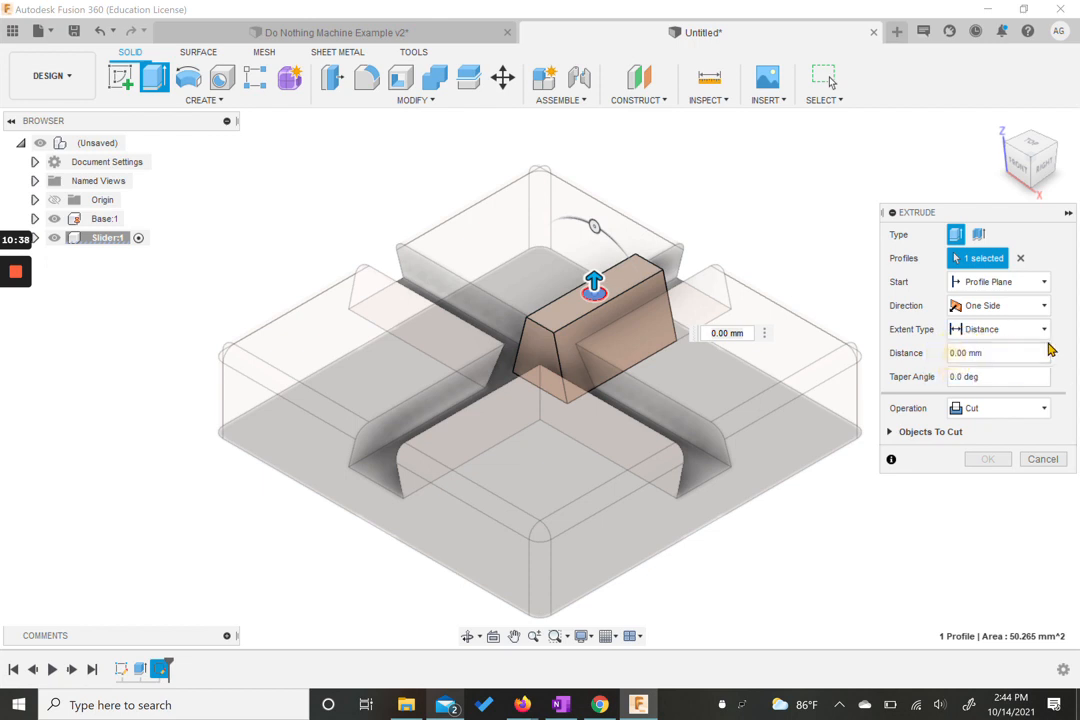
key("Tab")
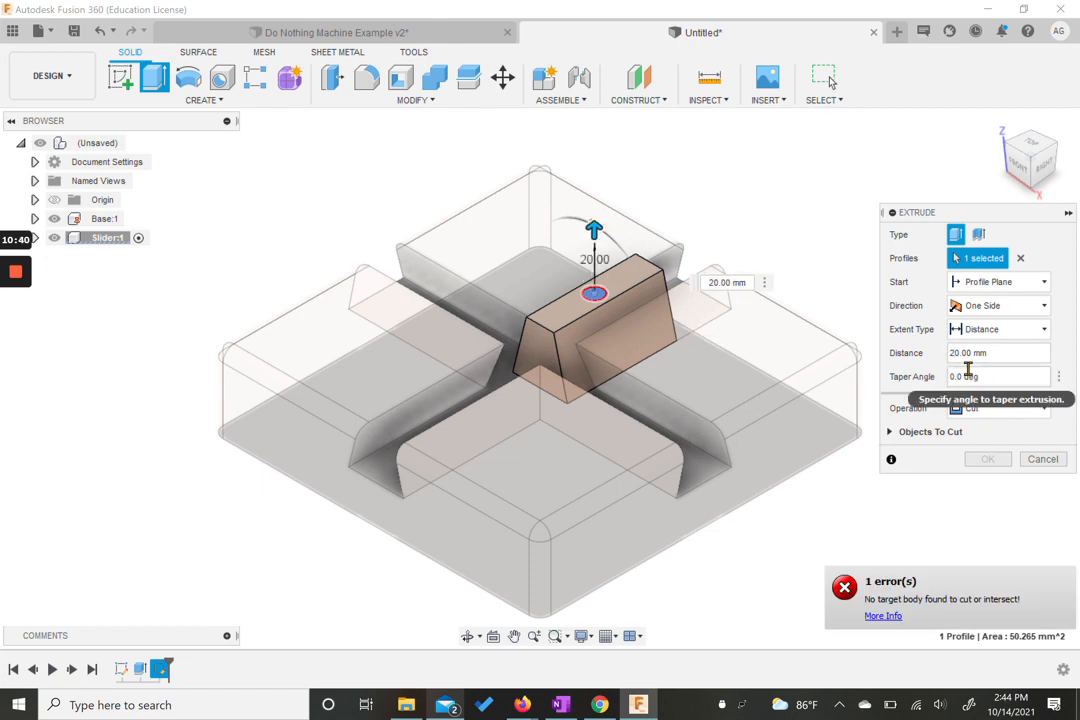
left_click(996, 307)
left_click(996, 309)
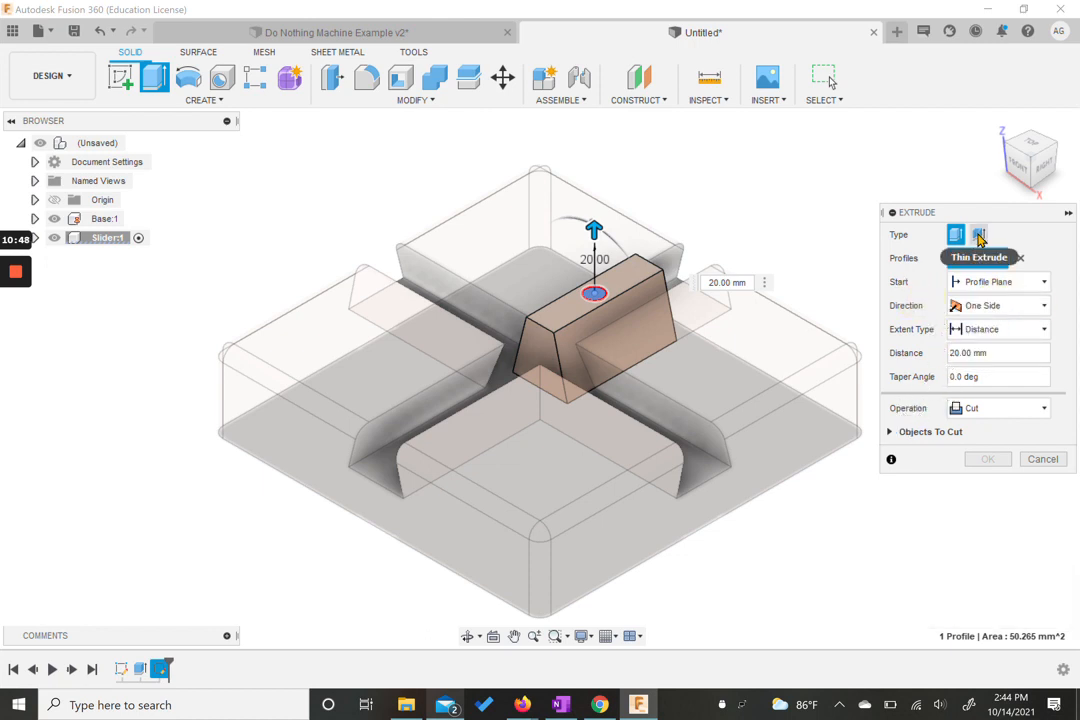
mouse_move(596, 230)
left_mouse_down()
mouse_move(588, 325)
mouse_move(560, 349)
mouse_move(567, 342)
left_mouse_up()
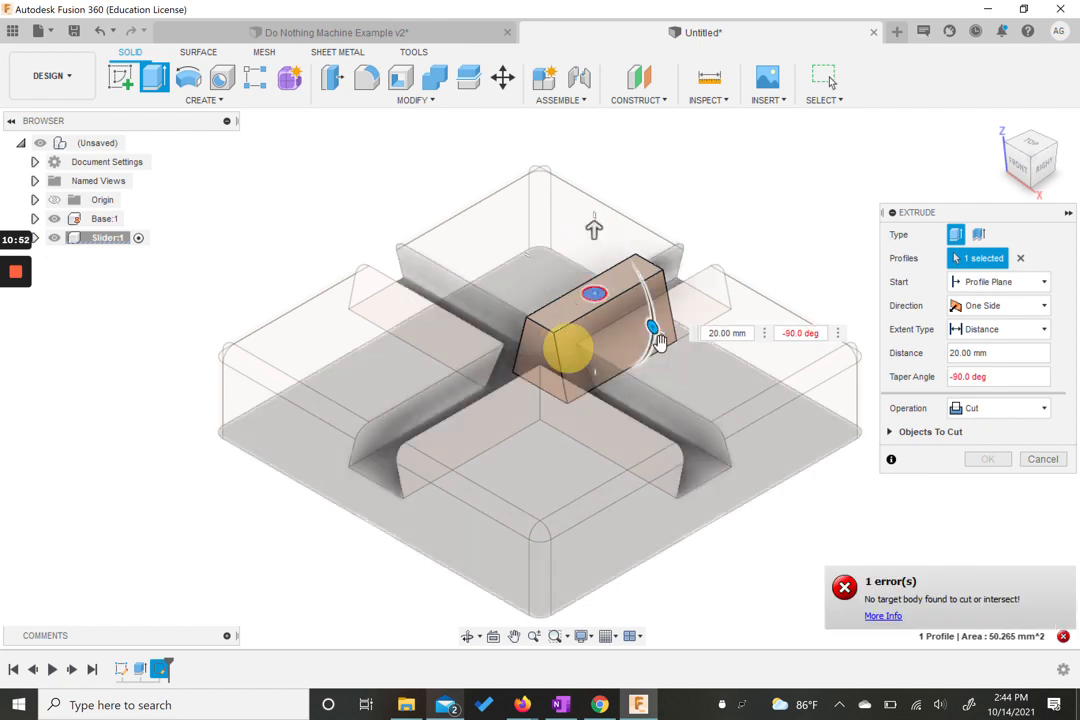
left_click(778, 333)
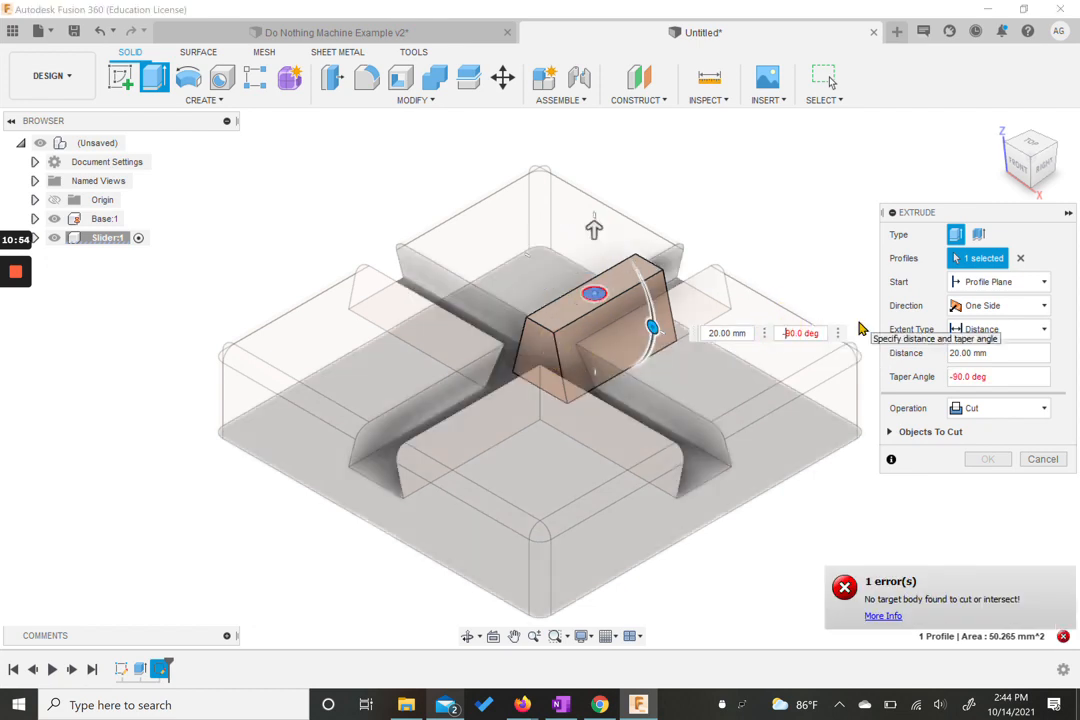
key("Return")
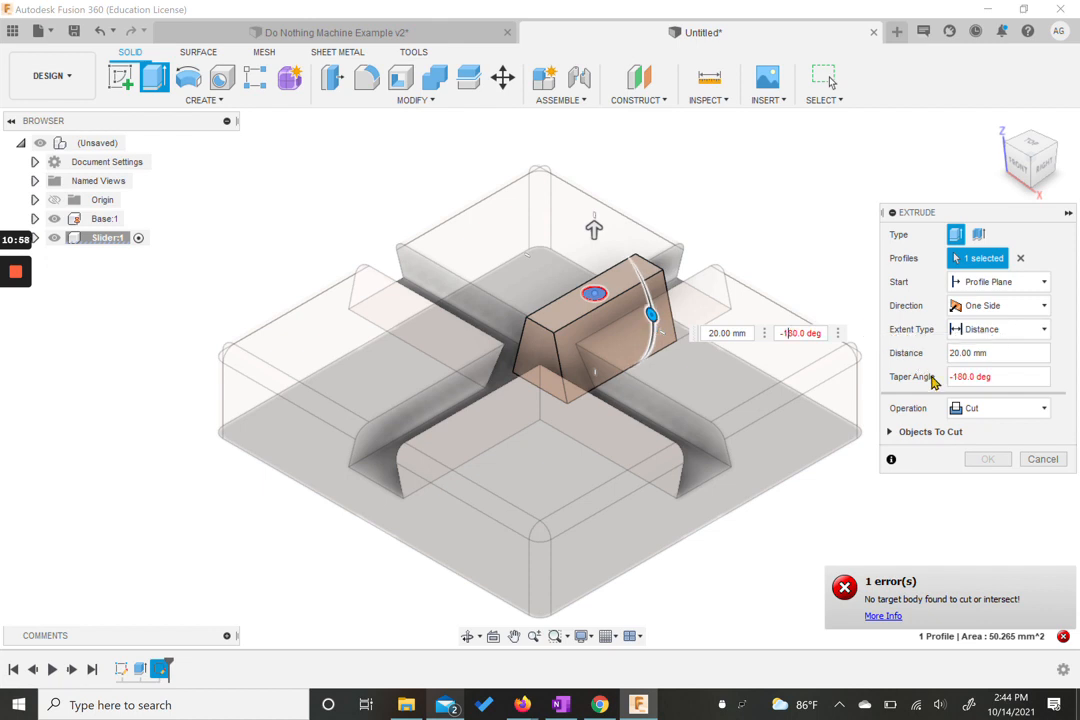
left_click(1014, 376)
left_click(1043, 459)
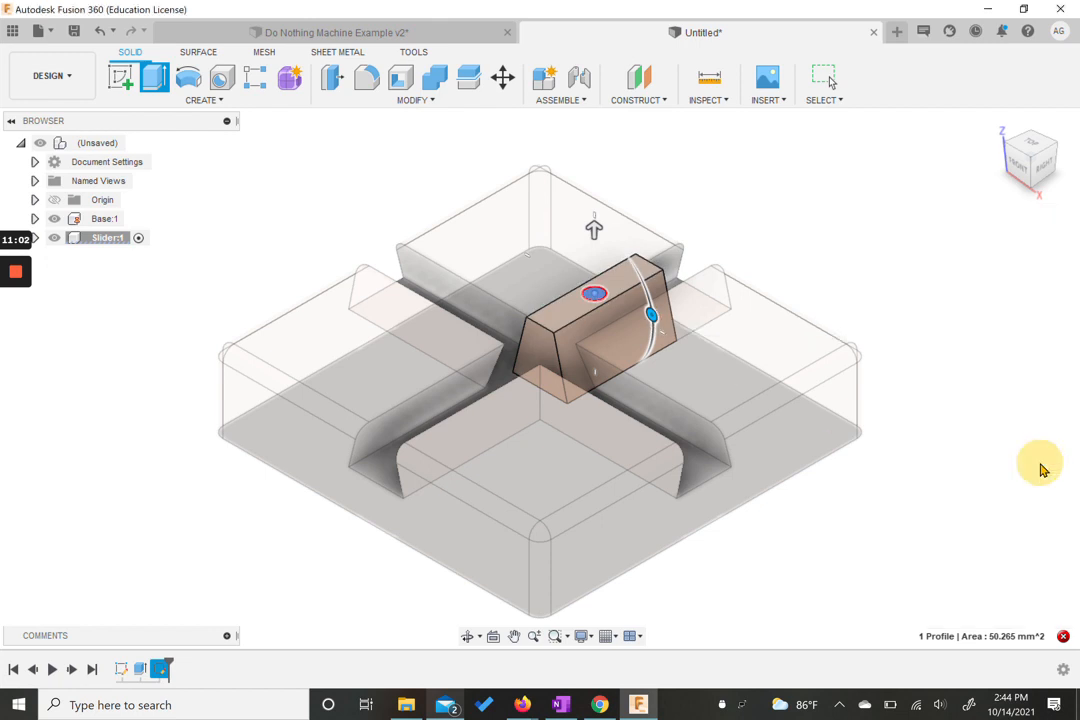
Cut the 8 mm circle 20 mm down into the slider with Extrude, using a distance of -20 mm.
left_click(157, 88)
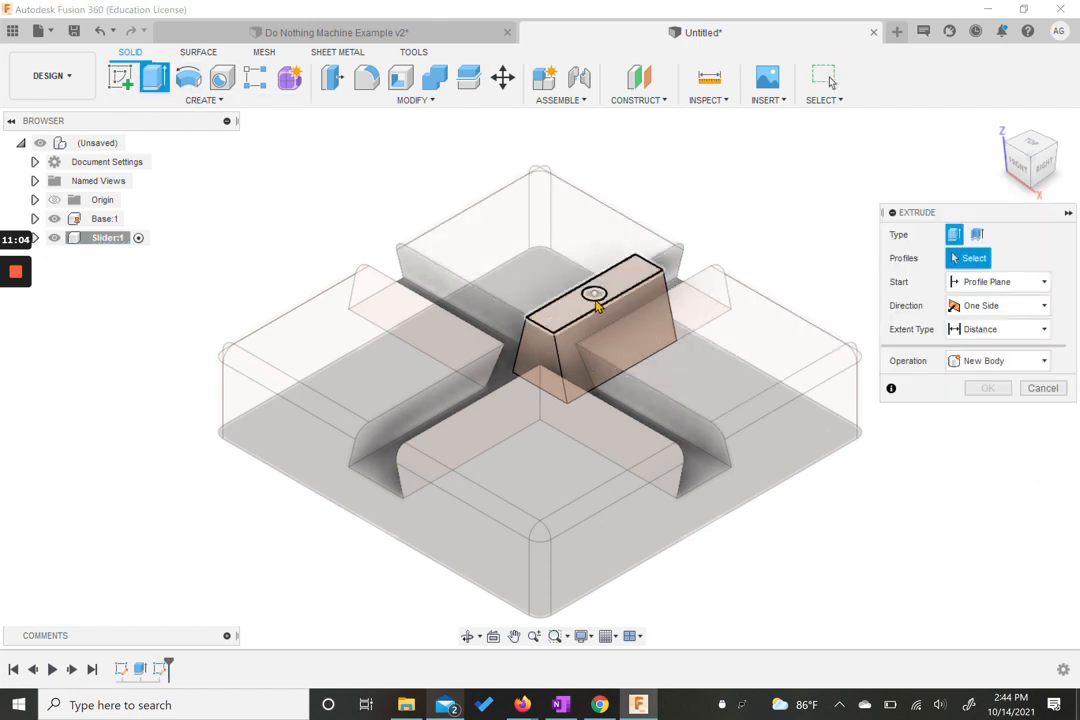
left_click(592, 295)
left_click_drag(594, 275, 815, 369)
left_click(968, 353)
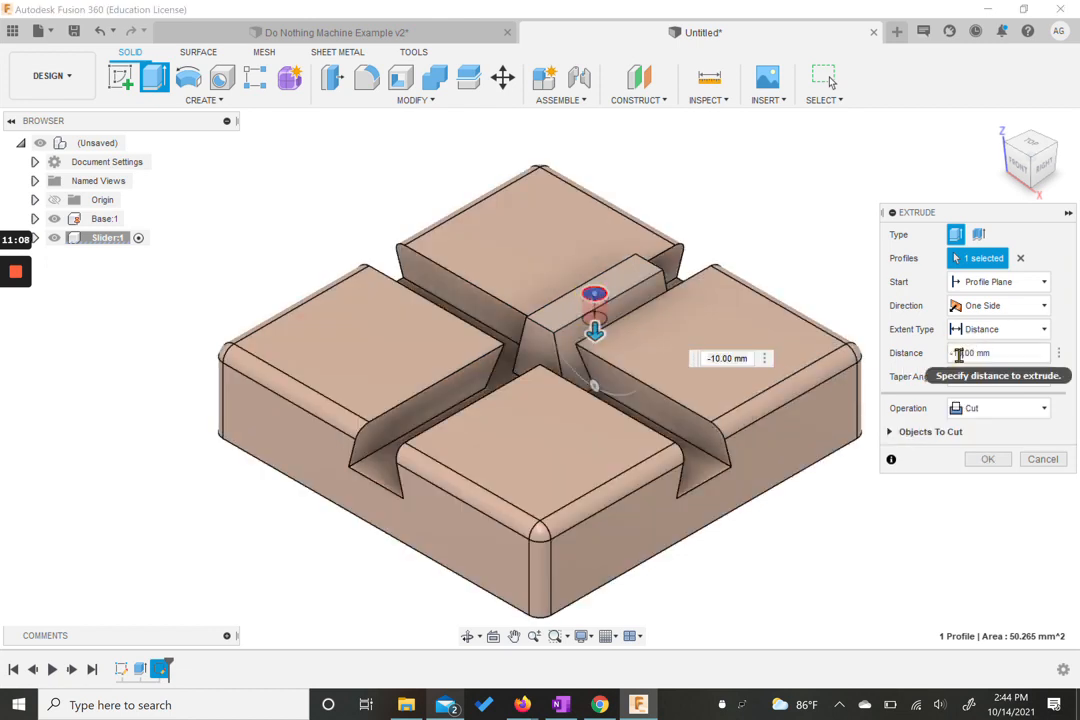
left_click(963, 353)
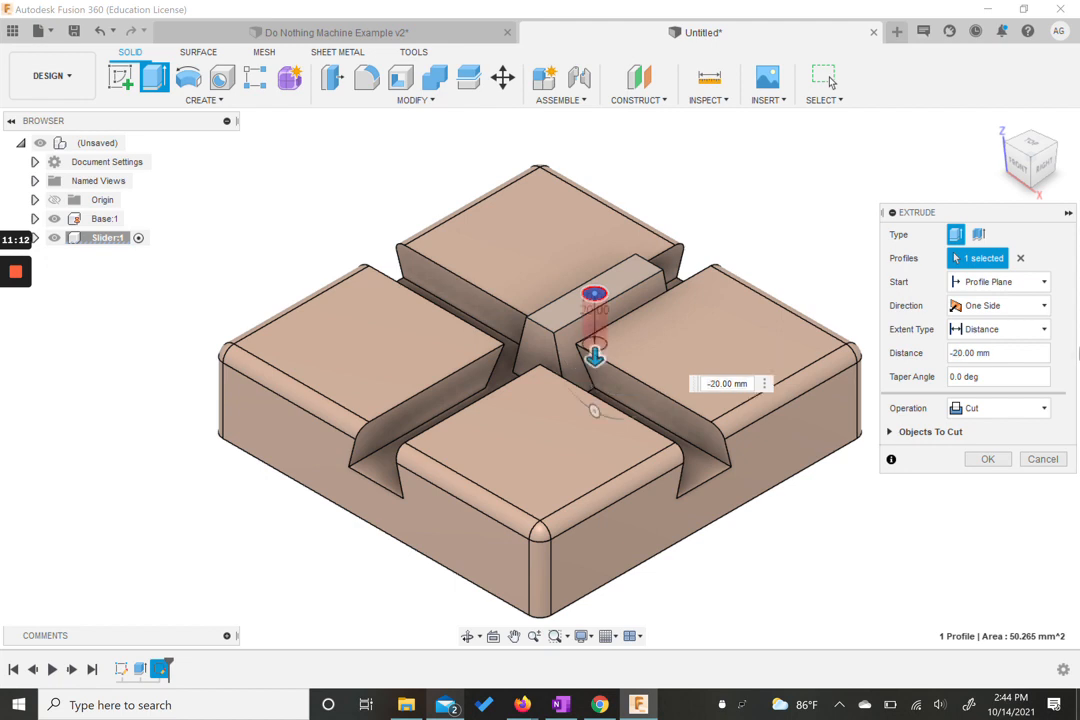
left_click(987, 459)
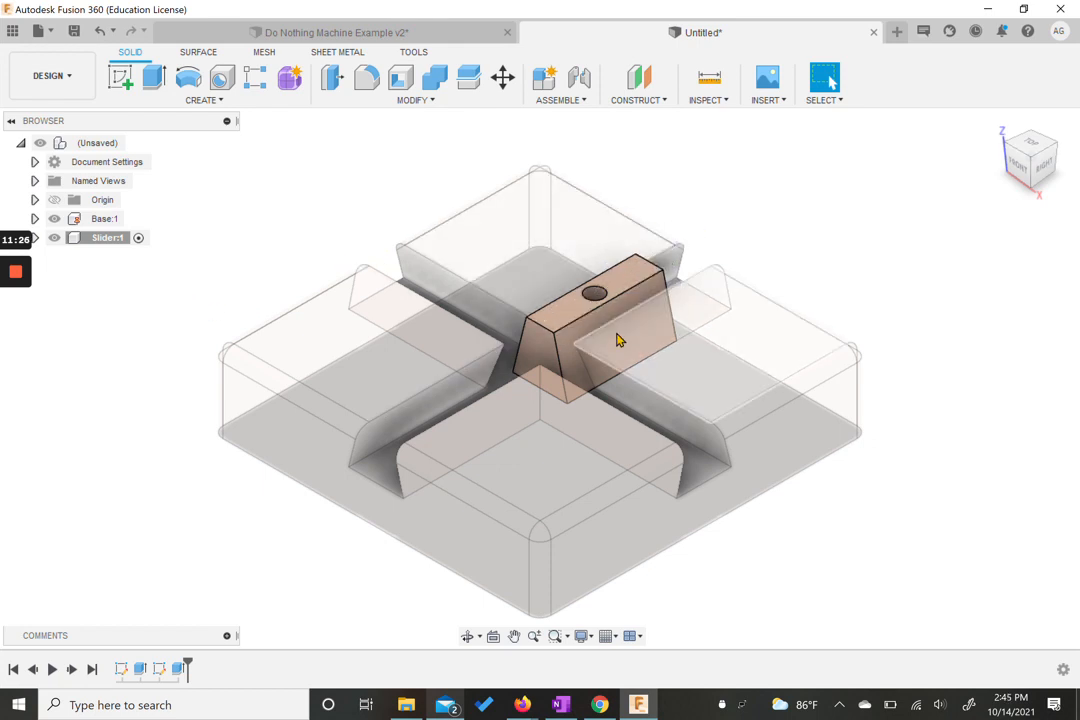
mouse_move(10, 342)
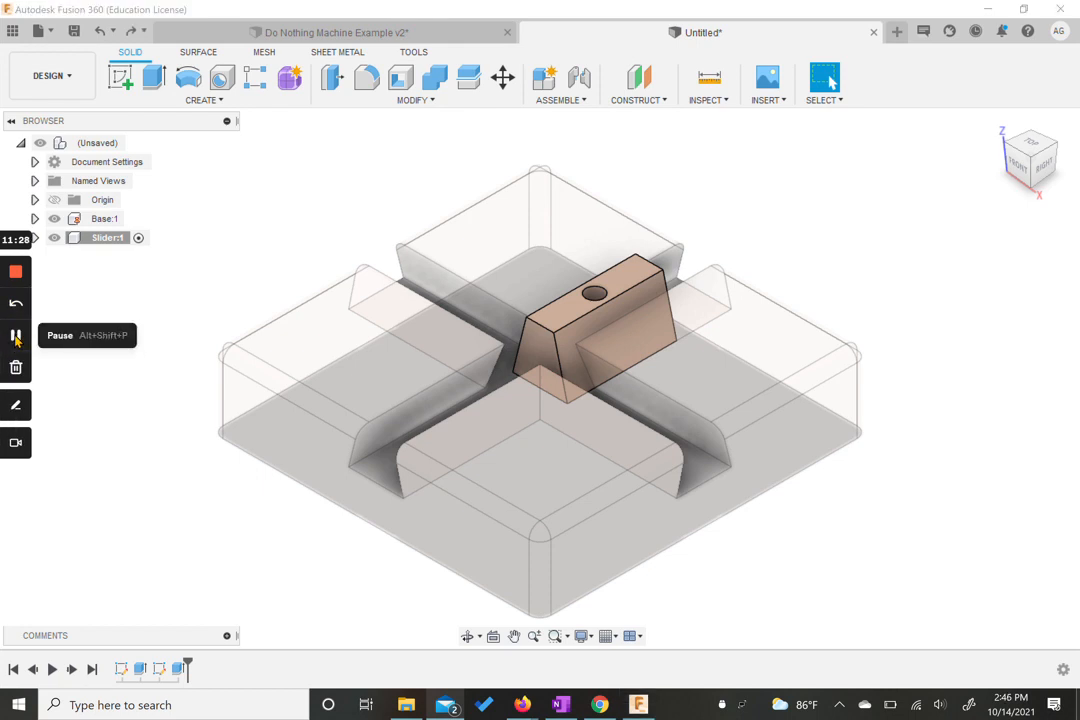